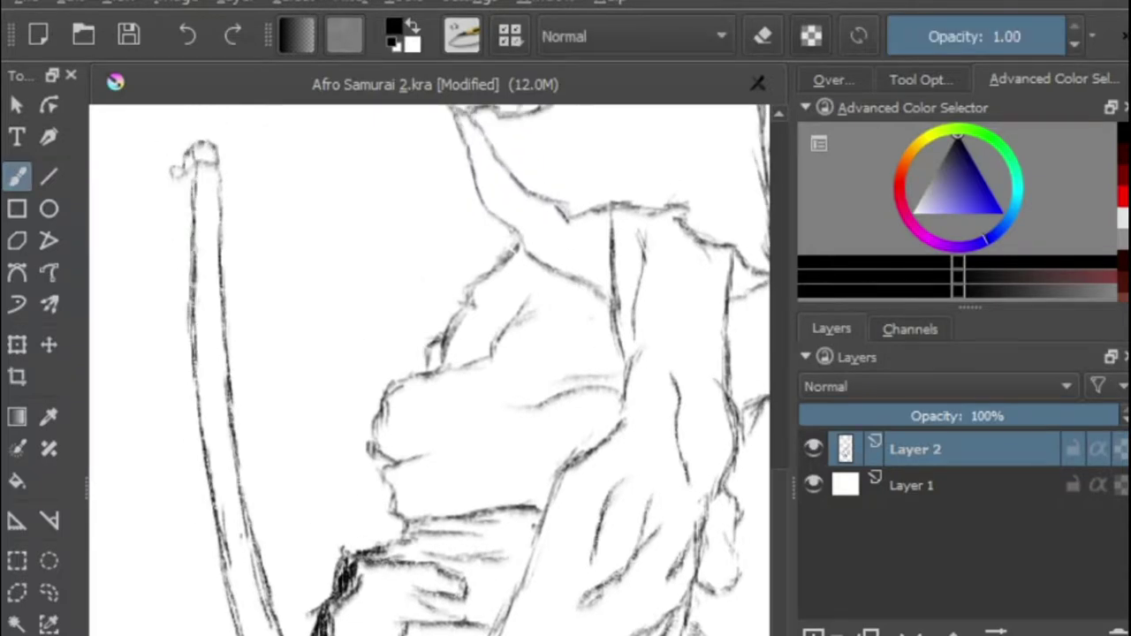
Sketch a second long curved line along the sword's outer side, with a small hook near its tip, continuing down to the lower end.
mouse_move(211, 630)
left_mouse_down()
mouse_move(172, 398)
mouse_move(187, 181)
mouse_move(159, 210)
left_mouse_up()
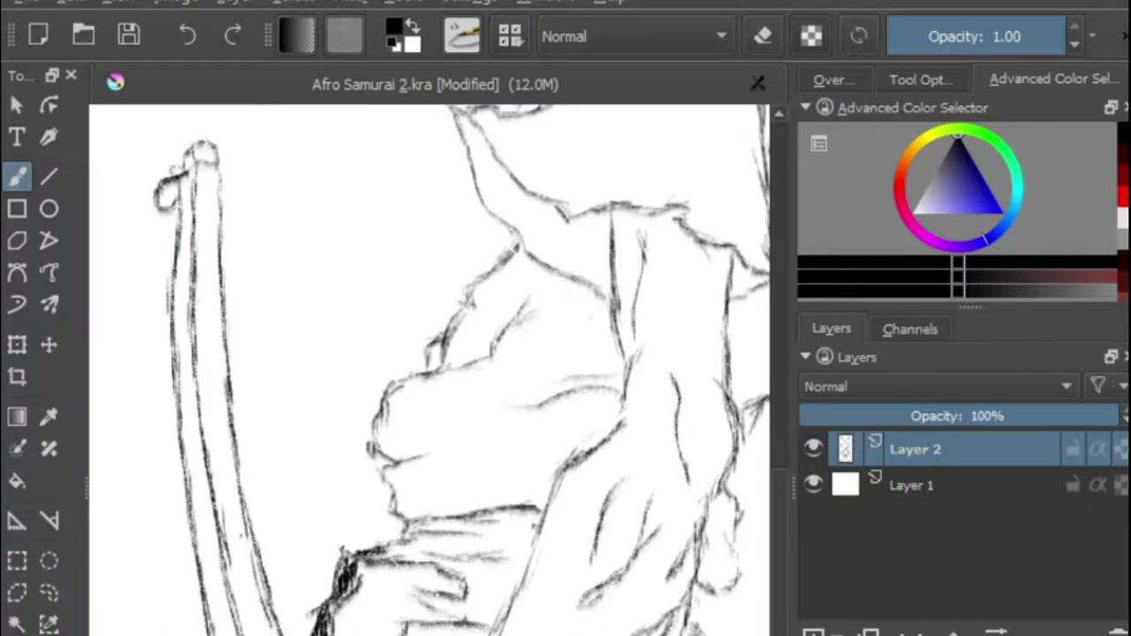
left_click_drag(583, 212, 320, 564)
scroll(431, 398, "down", 1)
left_click_drag(427, 608, 583, 274)
scroll(583, 274, "up", 1)
left_click_drag(311, 598, 311, 613)
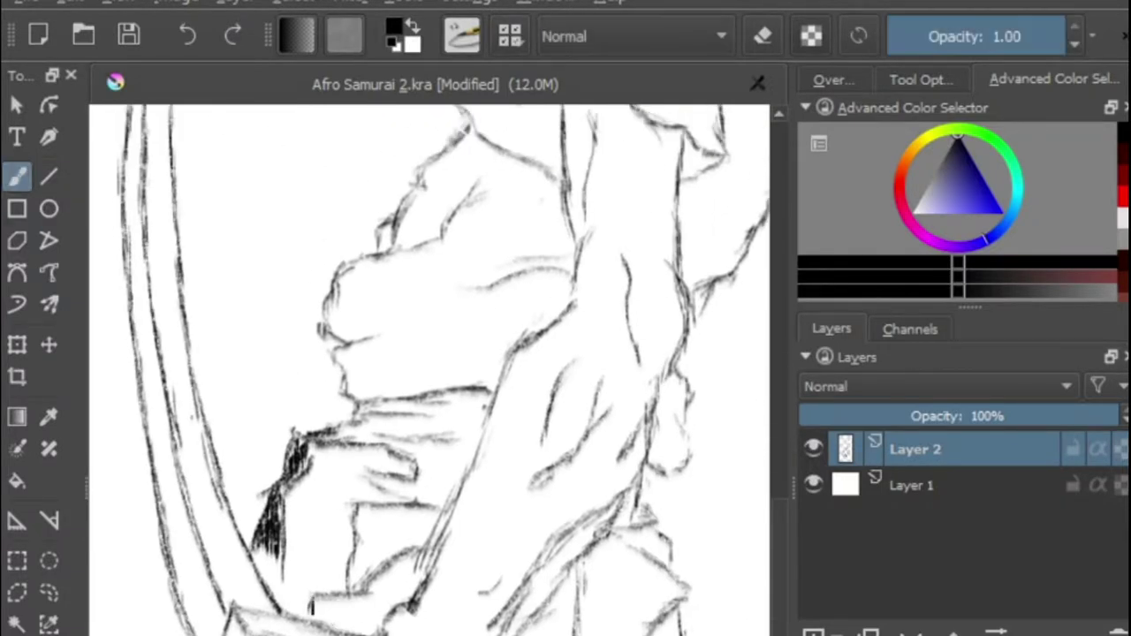
left_click_drag(264, 541, 271, 585)
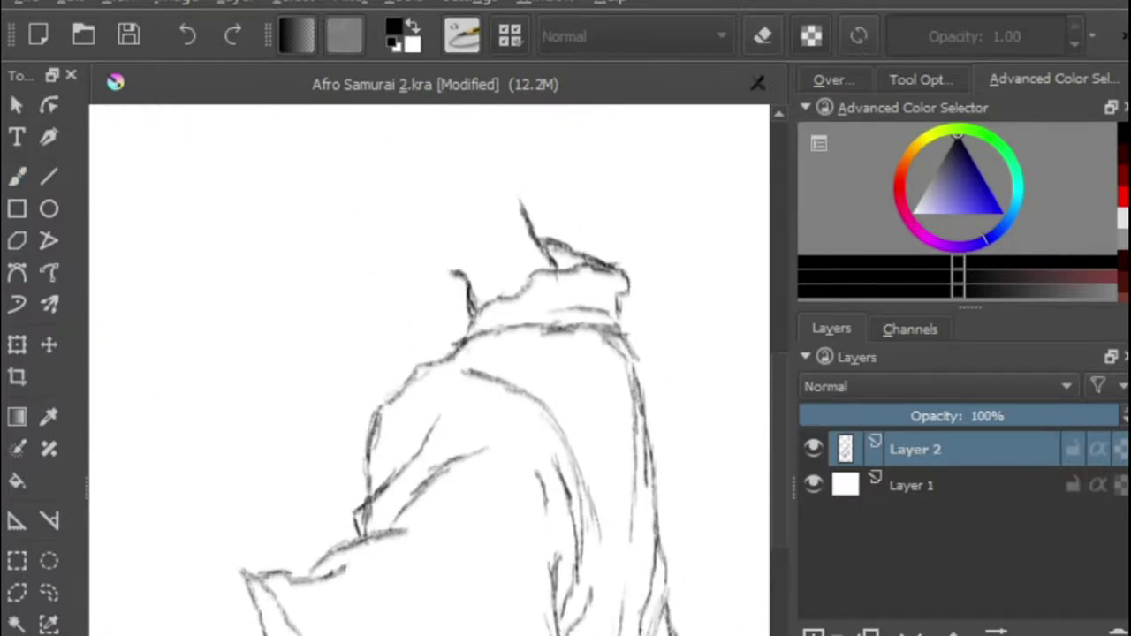
Scale the samurai sketch down slightly with a free transform.
left_click_drag(437, 368, 356, 442)
scroll(356, 442, "down", 3)
key("ctrl+t")
left_click_drag(184, 320, 209, 358)
key("Return")
scroll(453, 485, "up", 3)
left_click_drag(453, 485, 456, 394)
Outline the collar and back lines with a polygonal selection and reshape them with a free transform.
left_click(19, 594)
left_click_drag(421, 454, 329, 253)
left_click(26, 596)
left_click(319, 225)
left_click(415, 404)
left_click(435, 528)
left_click(575, 442)
left_click(480, 244)
left_click(359, 182)
left_click(320, 227)
left_click(18, 344)
left_click_drag(701, 557, 712, 558)
left_click_drag(319, 629, 312, 632)
left_click_drag(716, 186, 735, 188)
left_click_drag(707, 371, 597, 268)
left_click_drag(631, 424, 682, 424)
left_click_drag(685, 519, 685, 557)
left_click_drag(640, 460, 636, 465)
left_click_drag(573, 501, 575, 502)
key("Return")
Outline the front collar, shoulder and sleeve with a polygonal selection, stretch them slightly outward, and clear the selection.
left_click_drag(118, 347, 317, 462)
left_click(18, 594)
left_click(533, 533)
left_click(481, 403)
left_click(466, 324)
left_click(413, 261)
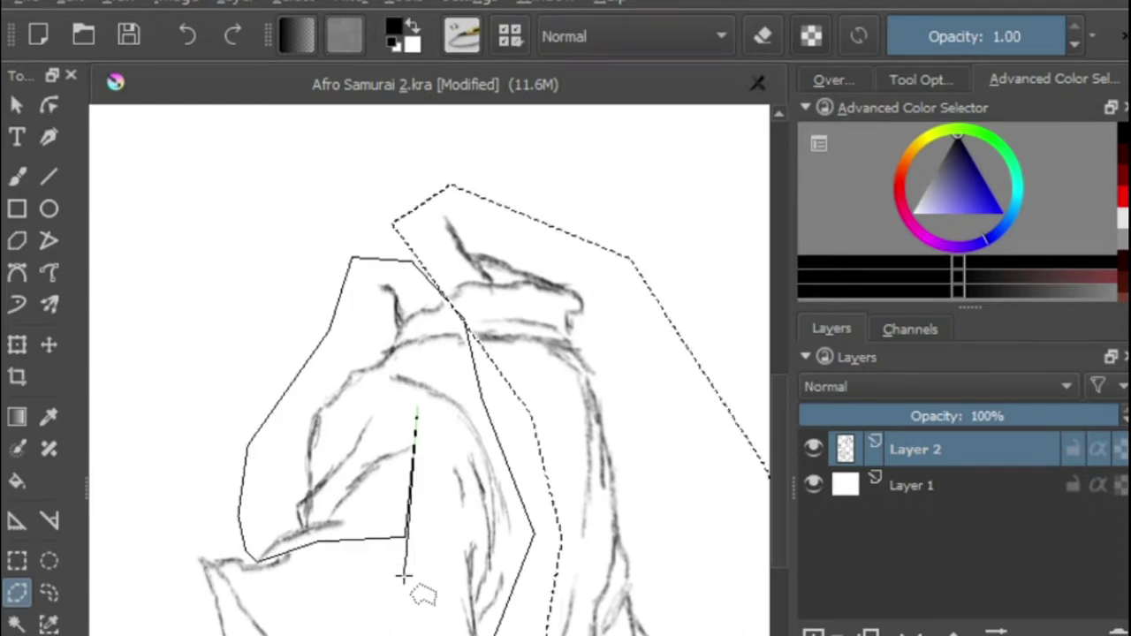
left_click_drag(403, 577, 405, 584)
key("ctrl+t")
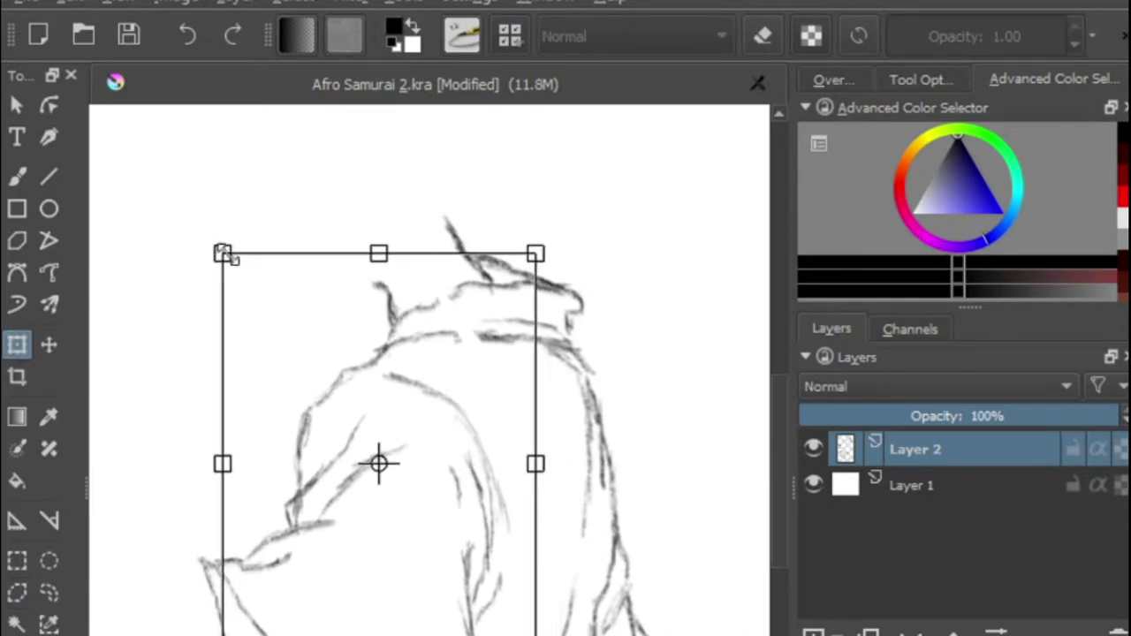
key("Return")
left_click_drag(228, 254, 175, 281)
left_click(24, 597)
key("ctrl+shift+a")
Sketch the neck outline above the collar with a ragged hairline and the start of the beard line under the chin.
left_click(18, 177)
mouse_move(409, 239)
left_mouse_down()
mouse_move(381, 252)
mouse_move(326, 210)
left_mouse_up()
left_click_drag(253, 302, 376, 474)
left_click(11, 182)
mouse_move(442, 497)
left_mouse_down()
mouse_move(454, 413)
mouse_move(434, 516)
mouse_move(398, 505)
left_mouse_up()
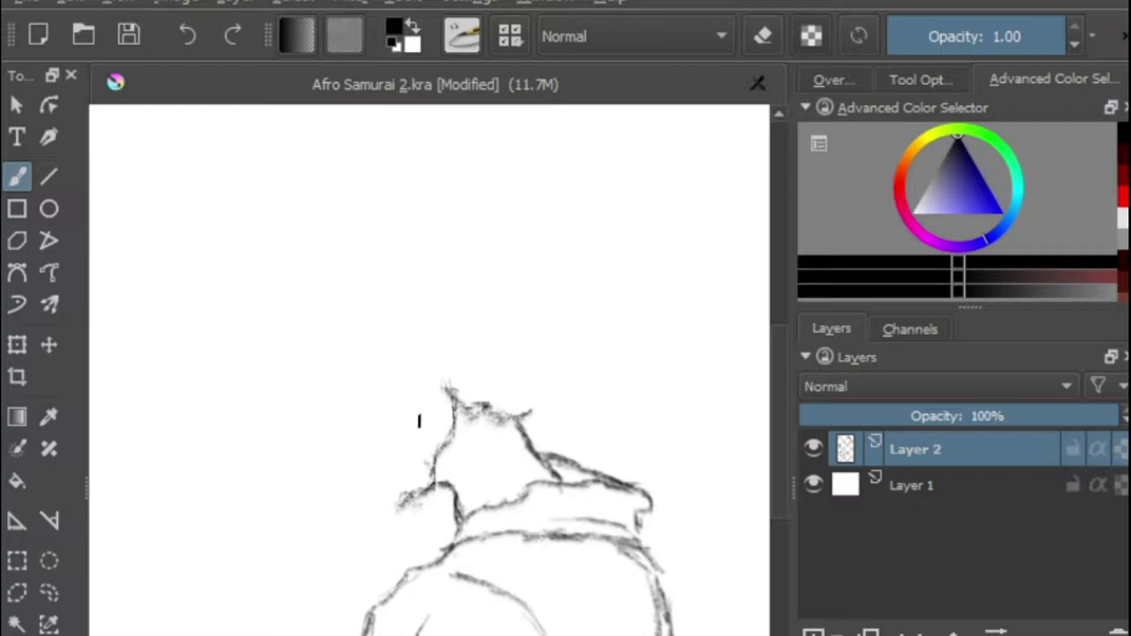
Sketch the jagged hair edge behind the neck, the hairline along the cheek, and the beard's lower edge.
mouse_move(520, 433)
left_mouse_down()
mouse_move(578, 366)
mouse_move(552, 350)
mouse_move(603, 337)
left_mouse_up()
mouse_move(416, 496)
left_mouse_down()
mouse_move(377, 514)
mouse_move(423, 386)
mouse_move(403, 377)
mouse_move(404, 353)
mouse_move(349, 334)
left_mouse_up()
left_click_drag(380, 518, 381, 526)
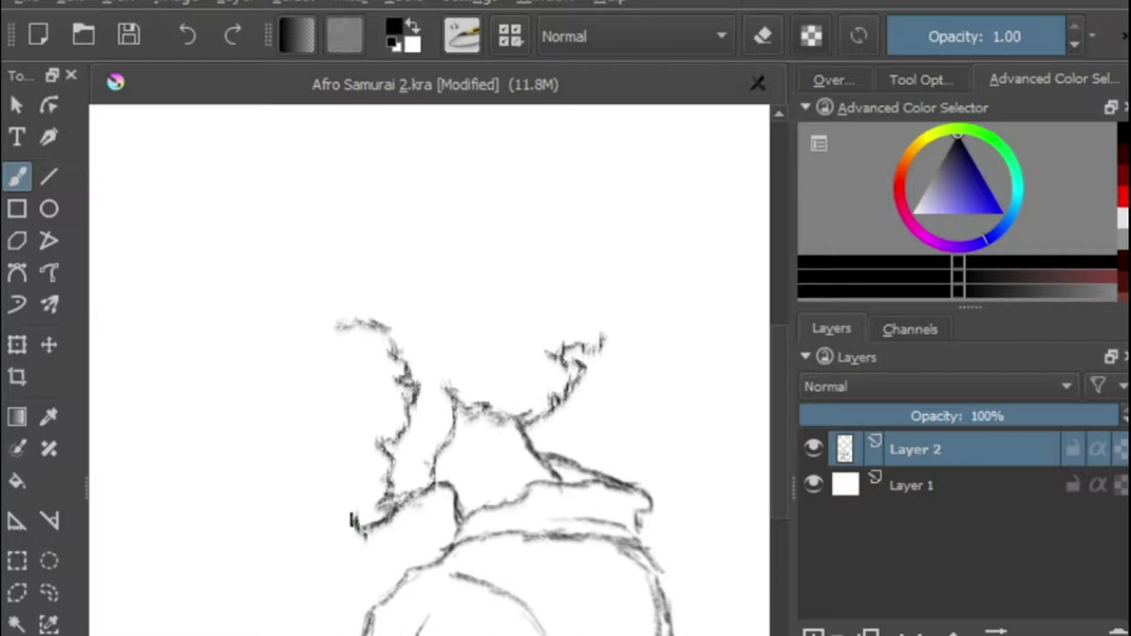
left_click_drag(337, 518, 315, 509)
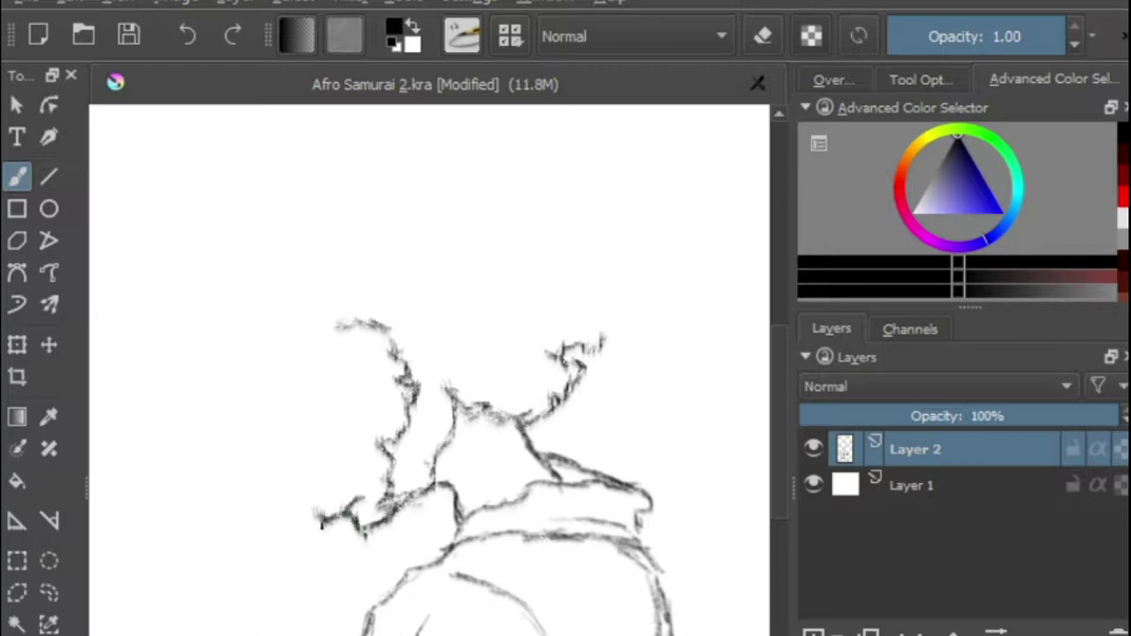
Undo the last beard strokes and redraw the jagged beard edge forward from the chin to the lower lip.
key("ctrl+z")
key("ctrl+z")
mouse_move(364, 498)
left_mouse_down()
mouse_move(339, 523)
mouse_move(316, 507)
mouse_move(365, 474)
mouse_move(301, 493)
left_mouse_up()
key("ctrl+z")
key("ctrl+z")
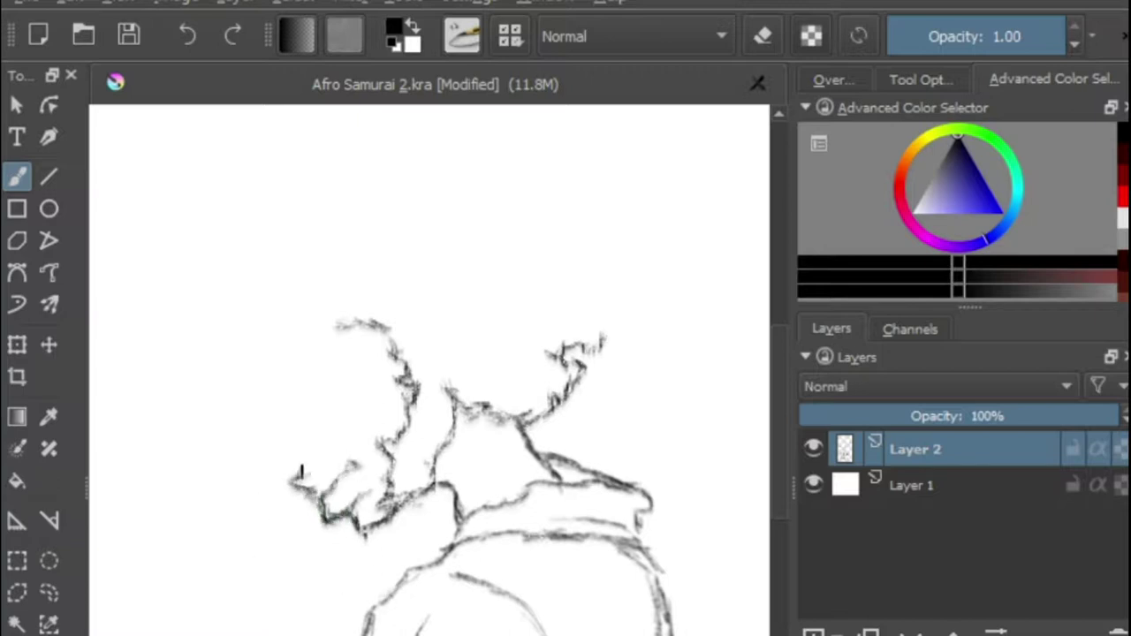
Redraw the mouth and lip outline, and sketch the ear and the sloping line above the forehead.
mouse_move(359, 470)
left_mouse_down()
mouse_move(335, 444)
mouse_move(255, 456)
left_mouse_up()
key("ctrl+z")
mouse_move(323, 331)
left_mouse_down()
mouse_move(418, 319)
mouse_move(425, 294)
mouse_move(458, 304)
mouse_move(495, 373)
mouse_move(455, 357)
mouse_move(434, 363)
mouse_move(455, 323)
mouse_move(436, 310)
mouse_move(442, 352)
mouse_move(454, 335)
mouse_move(492, 377)
left_mouse_up()
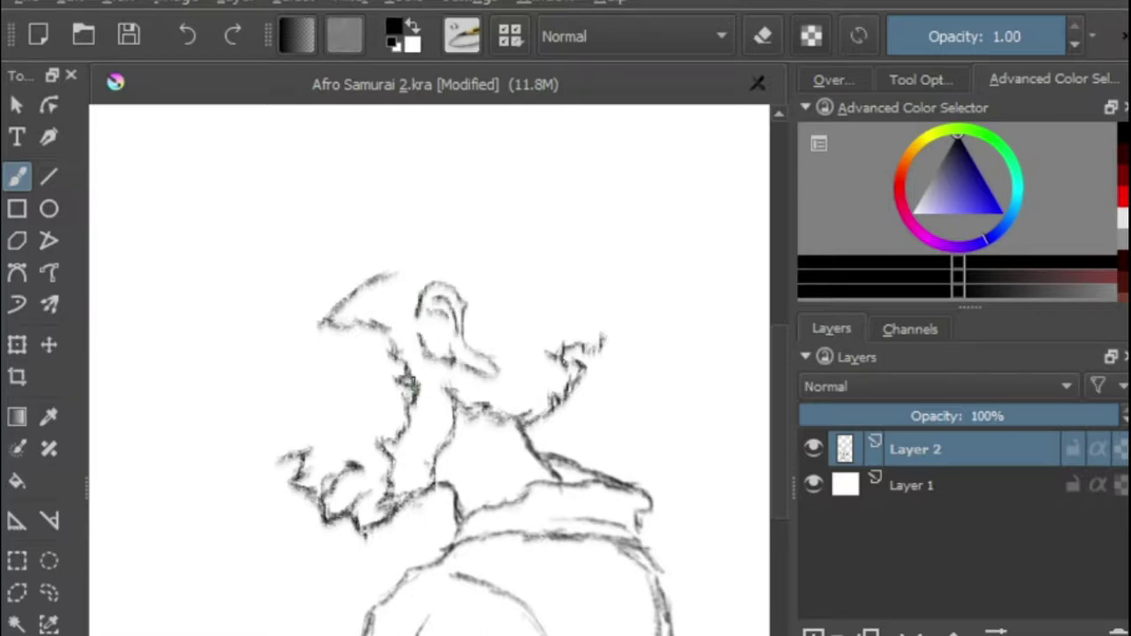
Extend the sloping forehead line to the front of the face and sketch the profile down toward the nose.
mouse_move(329, 324)
left_mouse_down()
mouse_move(282, 347)
mouse_move(338, 301)
left_mouse_up()
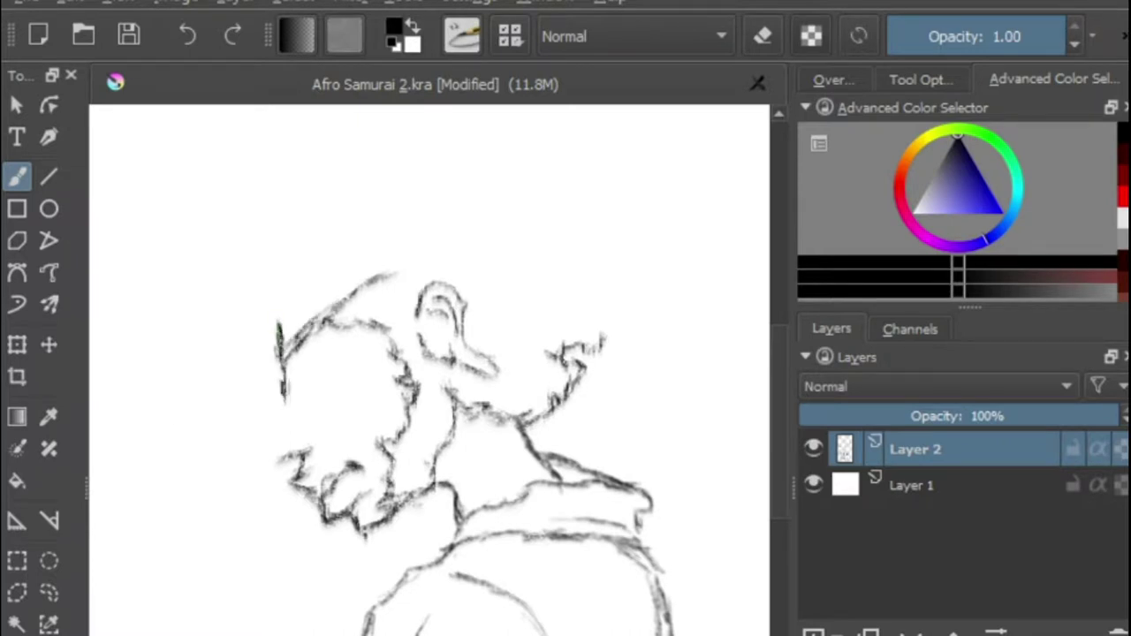
scroll(358, 296, "up", 1)
key("ctrl+z")
key("ctrl+z")
mouse_move(251, 404)
left_mouse_down()
mouse_move(251, 464)
mouse_move(265, 469)
mouse_move(269, 459)
left_mouse_up()
left_click_drag(268, 464, 242, 532)
key("ctrl+z")
Outline the mouth area with a polygonal selection, adjust it slightly with a free transform, and return to the brush.
left_click(17, 593)
left_click(366, 498)
left_click(313, 475)
left_click(222, 507)
key("ctrl+t")
left_click_drag(222, 474, 235, 482)
left_click(23, 601)
key("b")
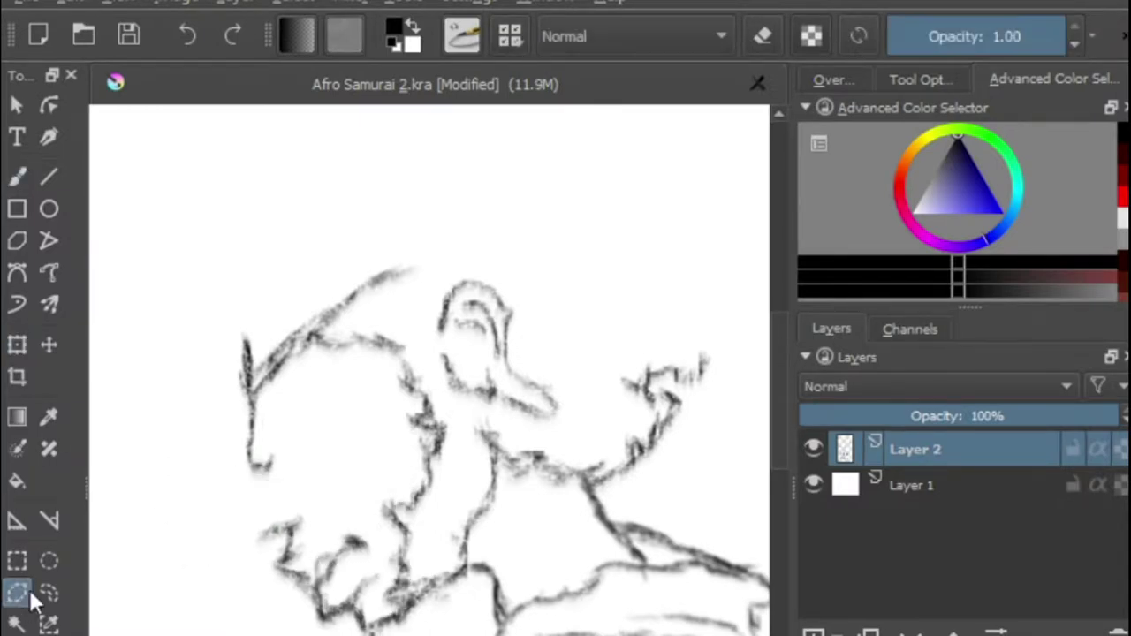
Sketch the nose down to the upper lip, adjust the nose and mouth area with a selection transform, and clear the selection.
mouse_move(285, 529)
left_mouse_down()
mouse_move(240, 544)
mouse_move(227, 509)
mouse_move(229, 486)
mouse_move(270, 464)
left_mouse_up()
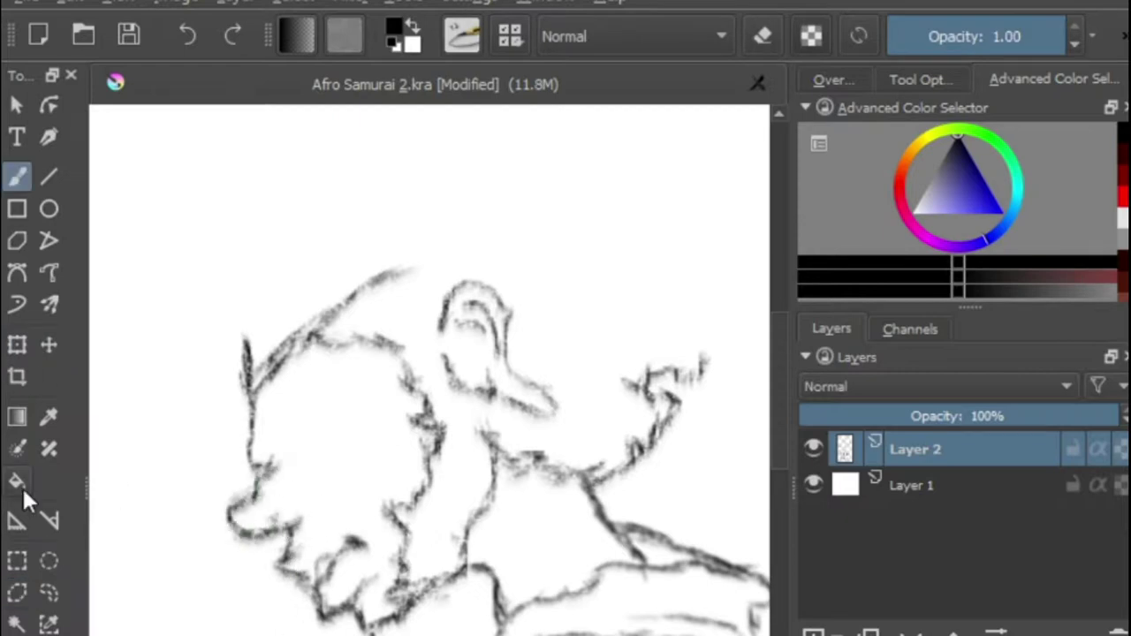
left_click(16, 592)
left_click(340, 508)
left_click(274, 618)
left_click(164, 473)
double_click(284, 402)
key("ctrl+t")
left_click_drag(165, 619, 176, 617)
left_click_drag(176, 401, 163, 382)
left_click_drag(162, 617, 164, 633)
left_click(26, 600)
key("ctrl+shift+a")
key("b")
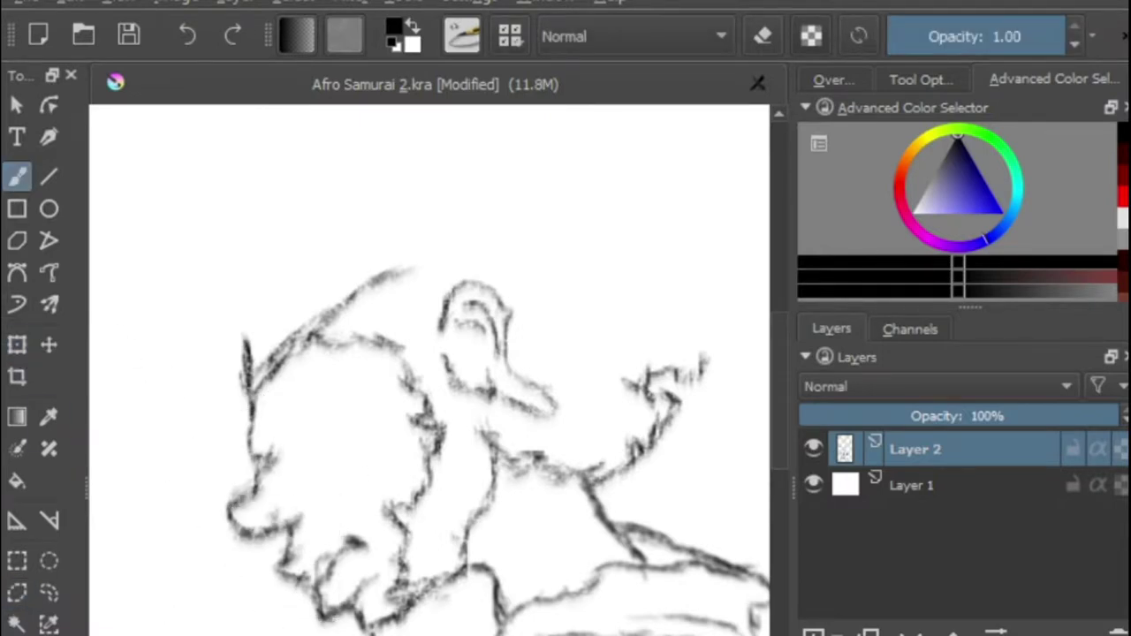
Erase the profile line between the forehead and the nose tip and redraw it.
key("e")
key("e")
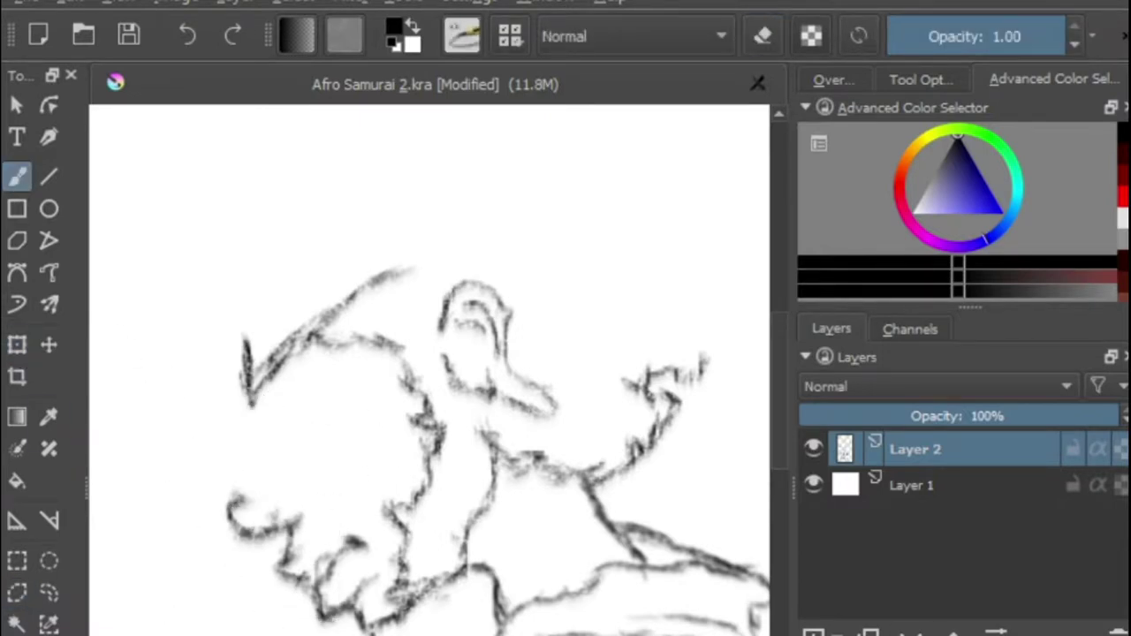
mouse_move(237, 502)
left_mouse_down()
mouse_move(263, 440)
mouse_move(253, 407)
left_mouse_up()
Select the forehead lines and the hair behind the head and move them upward with a free transform.
left_click(16, 593)
left_click(232, 385)
left_click(241, 415)
left_click(452, 260)
left_click(232, 385)
left_click(17, 344)
left_click_drag(455, 209, 455, 187)
left_click_drag(416, 285, 414, 258)
left_click_drag(157, 285, 162, 278)
left_click_drag(159, 256, 222, 281)
left_click_drag(170, 401, 183, 397)
left_click_drag(185, 222, 186, 237)
key("Return")
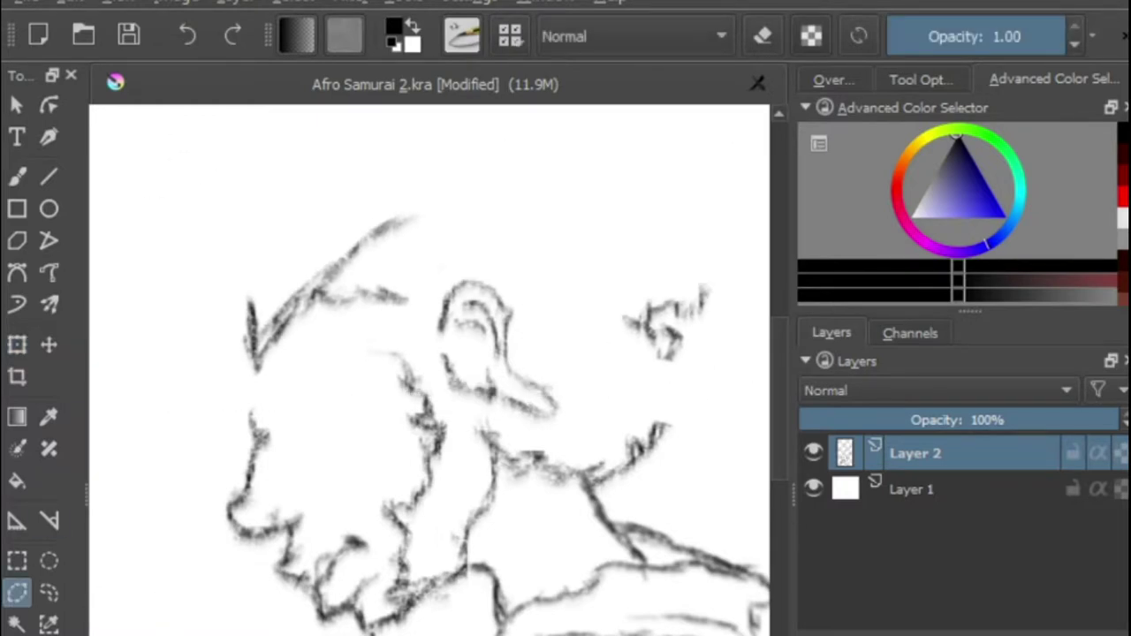
Close the gaps in the face outline and sketch the dark eyebrow, the cheek line and the nostril crease.
key("b")
mouse_move(284, 518)
left_mouse_down()
mouse_move(304, 492)
mouse_move(412, 459)
mouse_move(323, 449)
mouse_move(297, 422)
mouse_move(346, 371)
left_mouse_up()
mouse_move(412, 351)
left_mouse_down()
mouse_move(393, 379)
mouse_move(350, 401)
mouse_move(334, 396)
mouse_move(349, 402)
left_mouse_up()
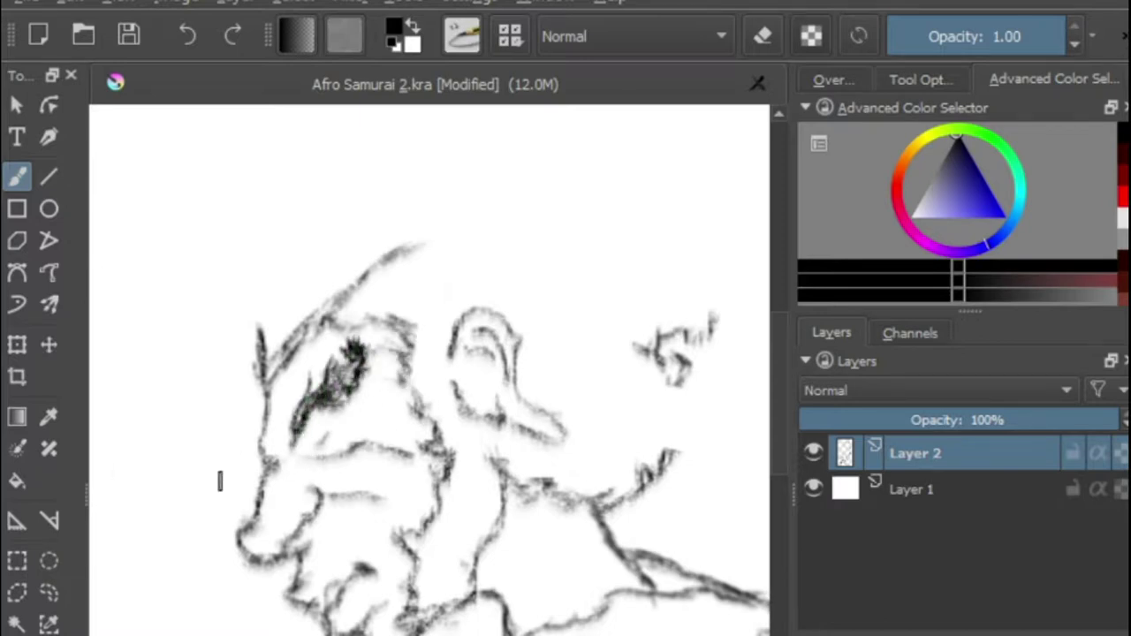
Sketch the eye with a dark pupil beneath the eyebrow.
scroll(309, 468, "up", 3)
mouse_move(362, 410)
left_mouse_down()
mouse_move(403, 397)
mouse_move(384, 444)
mouse_move(380, 424)
left_mouse_up()
scroll(375, 522, "up", 2)
left_click_drag(375, 542, 381, 581)
Select the eye with a polygonal selection, then rotate and resize it to fit beneath the eyebrow.
left_click(18, 593)
left_click(303, 450)
left_click(472, 331)
left_click(20, 346)
mouse_move(433, 396)
left_mouse_down()
mouse_move(429, 409)
mouse_move(422, 401)
left_mouse_up()
mouse_move(518, 375)
left_mouse_down()
mouse_move(508, 338)
mouse_move(515, 357)
left_mouse_up()
left_click_drag(422, 393, 418, 385)
left_click_drag(355, 337, 358, 358)
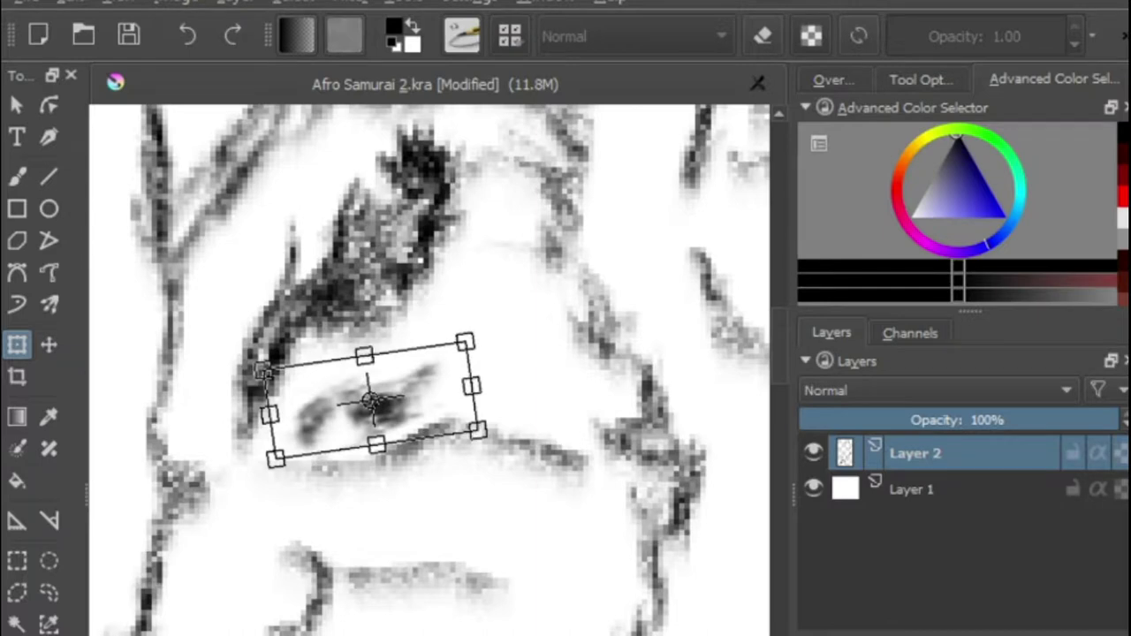
scroll(353, 397, "down", 5)
scroll(298, 462, "up", 5)
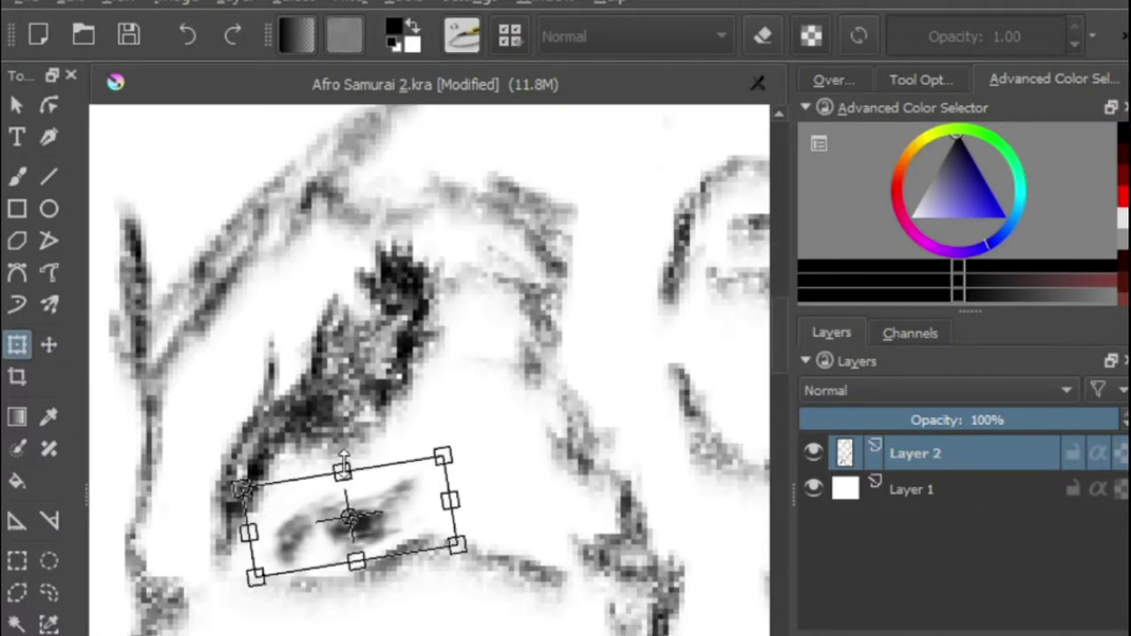
left_click_drag(347, 471, 345, 461)
Outline the eyebrow with a polygonal selection, enlarge and reshape it with a free transform, and clear the selection.
left_click(17, 593)
left_click(217, 583)
left_click(290, 472)
left_click(381, 469)
left_click(446, 404)
left_click(468, 316)
left_click(218, 583)
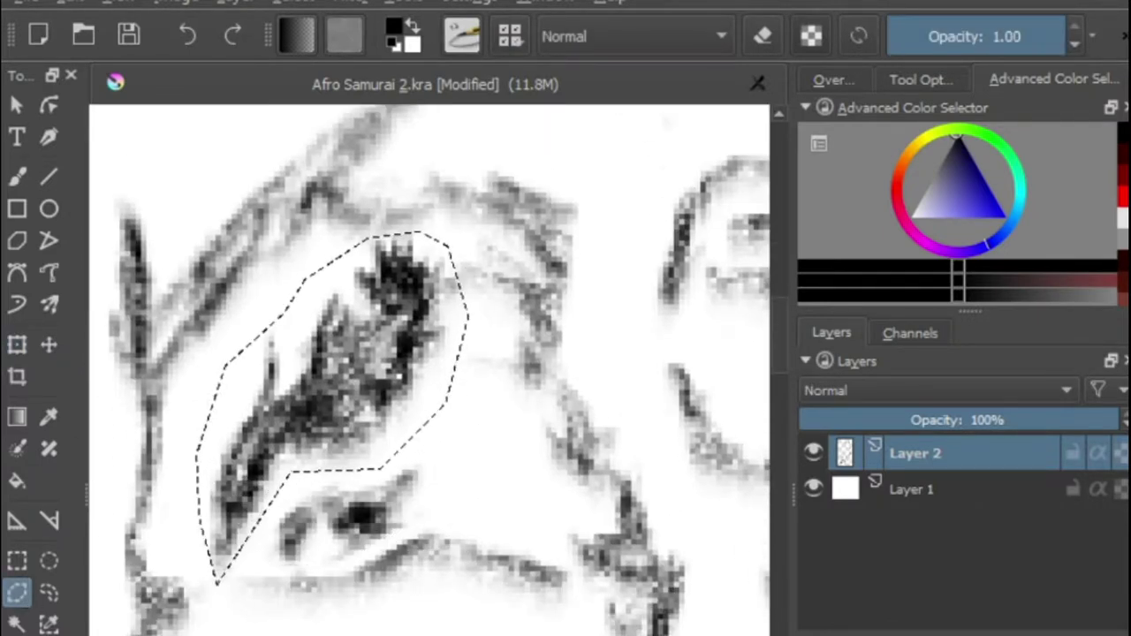
left_click(18, 344)
left_click_drag(469, 229, 505, 212)
left_click_drag(195, 212, 204, 247)
left_click_drag(204, 586, 183, 598)
left_click_drag(184, 248, 184, 237)
scroll(409, 174, "down", 4)
left_click(17, 593)
left_click(126, 525)
double_click(169, 633)
Darken the lip line around the mouth with the brush.
scroll(265, 566, "down", 3)
scroll(318, 601, "up", 3)
left_click_drag(335, 221, 384, 578)
scroll(384, 530, "up", 4)
left_click(18, 177)
mouse_move(322, 458)
left_mouse_down()
mouse_move(290, 493)
mouse_move(293, 510)
left_mouse_up()
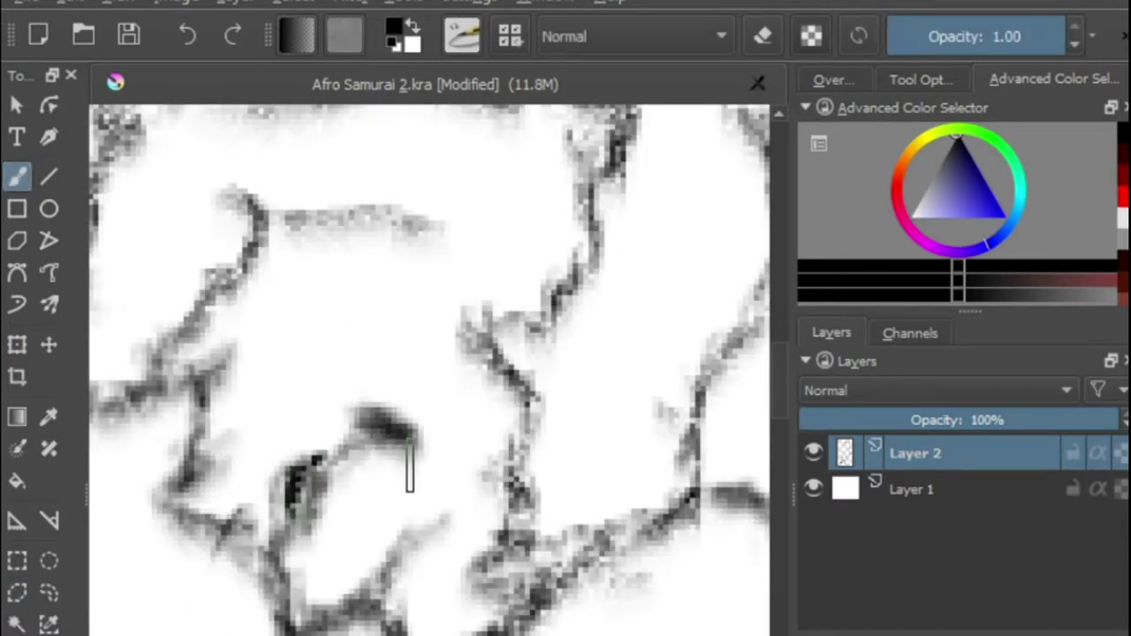
Sketch the wrist line, the back of the raised hand and the thumb above the sleeve opening.
scroll(348, 623, "down", 6)
scroll(327, 498, "up", 1)
scroll(334, 516, "up", 1)
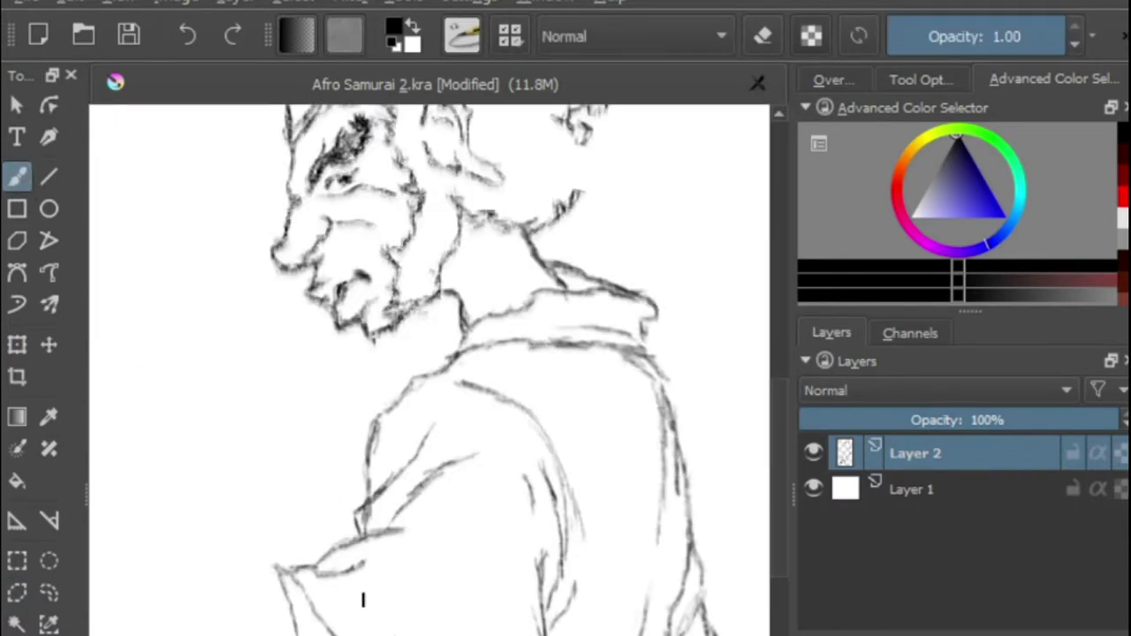
left_click_drag(326, 517, 332, 488)
left_click_drag(346, 466, 343, 481)
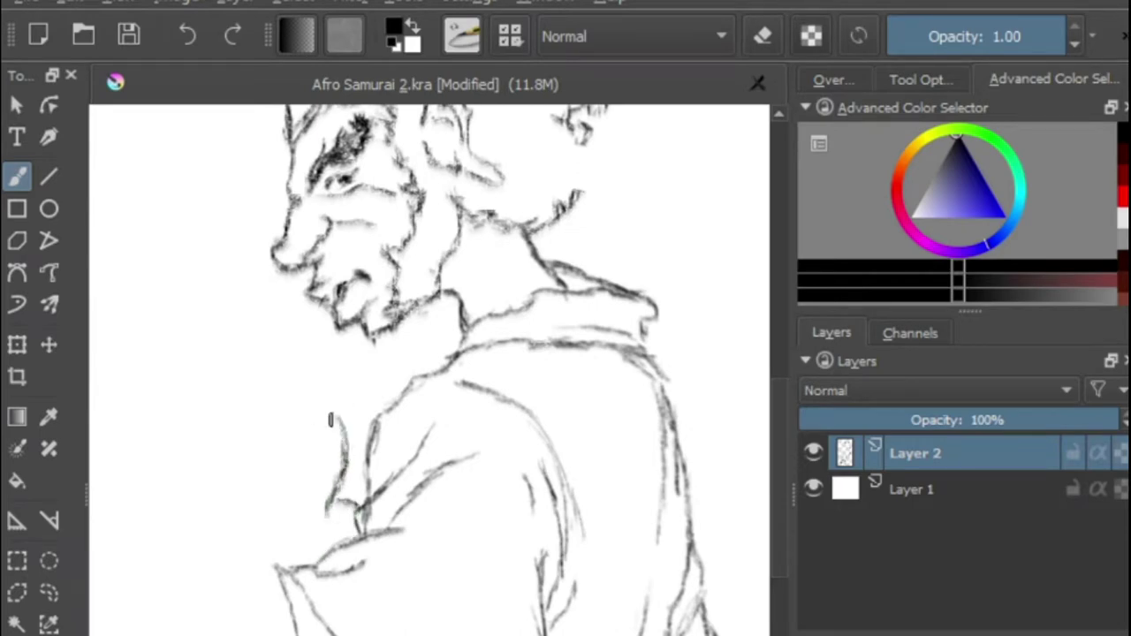
left_click_drag(305, 410, 277, 407)
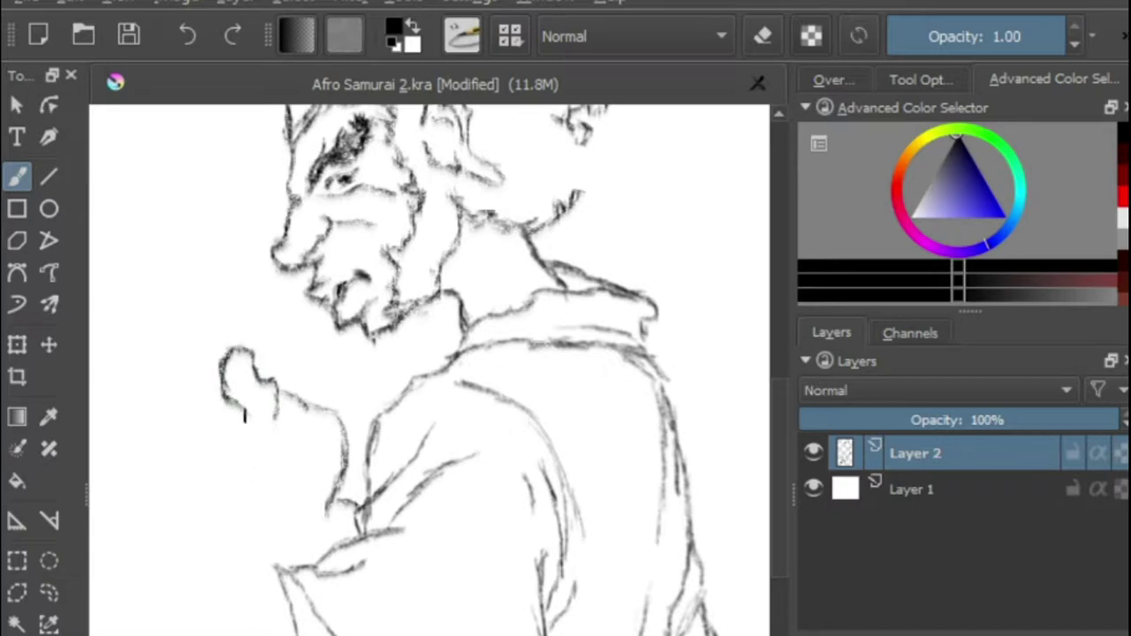
left_click_drag(244, 415, 259, 433)
Outline the thumb with a polygonal selection, shift it toward the wrist with a transform, and clear the selection.
left_click(17, 593)
left_click(277, 515)
left_click(348, 383)
left_click(303, 336)
left_click(17, 344)
left_click_drag(193, 407, 223, 404)
left_click(16, 593)
key("b")
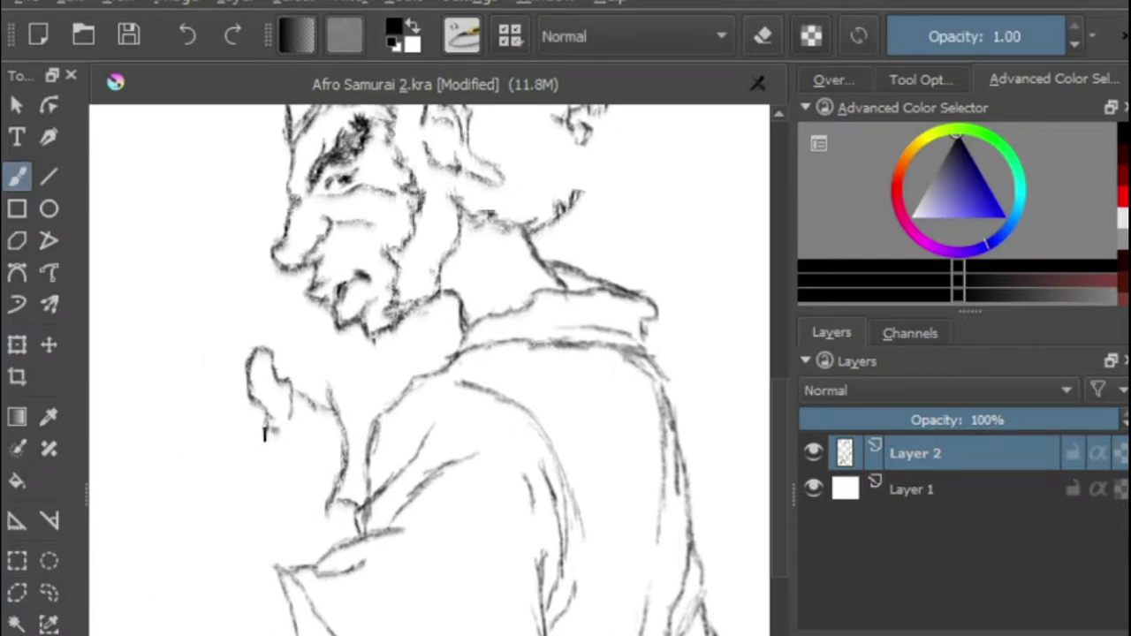
Sketch the rounded palm edge below the thumb and the curled index finger above it.
mouse_move(251, 449)
left_mouse_down()
mouse_move(275, 518)
mouse_move(292, 518)
left_mouse_up()
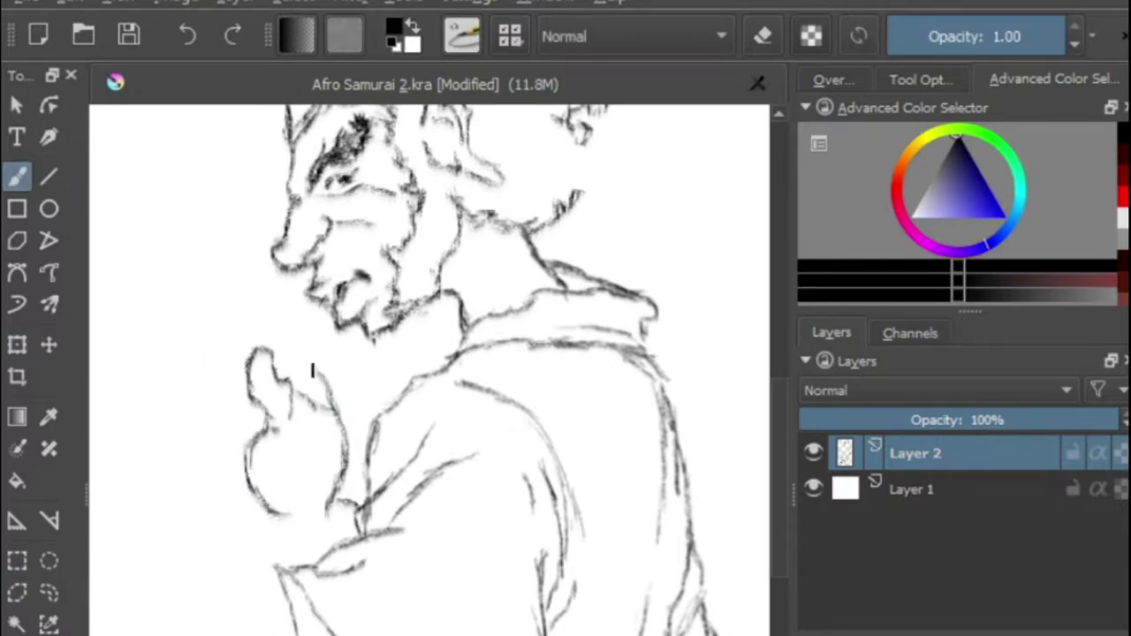
left_click_drag(280, 308, 232, 284)
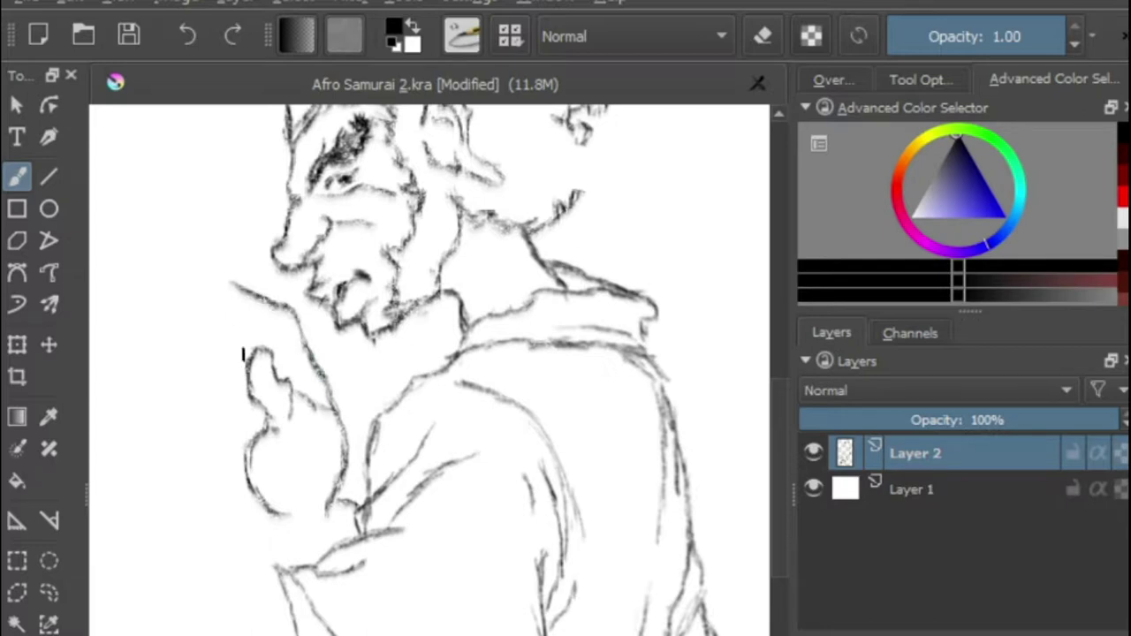
mouse_move(201, 323)
left_mouse_down()
mouse_move(221, 341)
mouse_move(248, 316)
mouse_move(268, 329)
left_mouse_up()
Select the whole raised hand with a polygonal selection, shrink it with a free transform, and clear the selection.
left_click(17, 592)
left_click(264, 544)
left_click(172, 255)
double_click(263, 542)
key("ctrl+t")
mouse_move(169, 254)
left_mouse_down()
mouse_move(202, 292)
mouse_move(196, 312)
left_mouse_up()
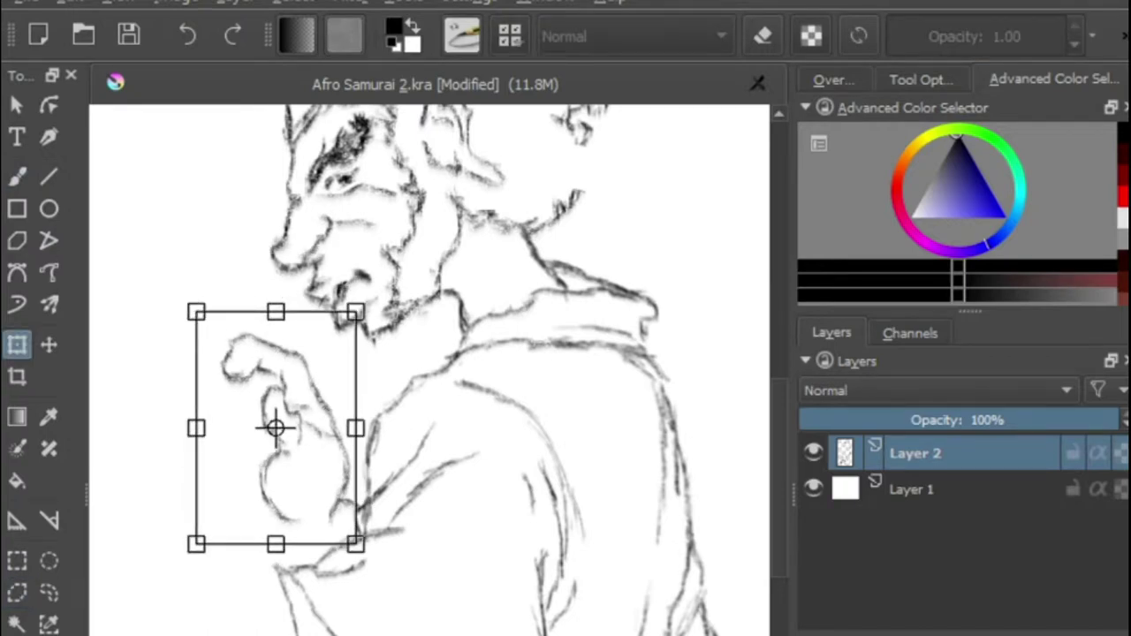
left_click_drag(164, 583, 179, 629)
left_click(16, 593)
left_click(20, 177)
Outline the thumb and palm with a polygonal selection, then widen and adjust them with a free transform.
left_click(17, 593)
left_click(317, 573)
left_click(328, 502)
left_click(314, 455)
left_click(272, 431)
double_click(250, 558)
key("ctrl+t")
mouse_move(251, 419)
left_mouse_down()
mouse_move(236, 424)
mouse_move(277, 436)
mouse_move(231, 412)
left_mouse_up()
left_click_drag(250, 510, 243, 513)
key("b")
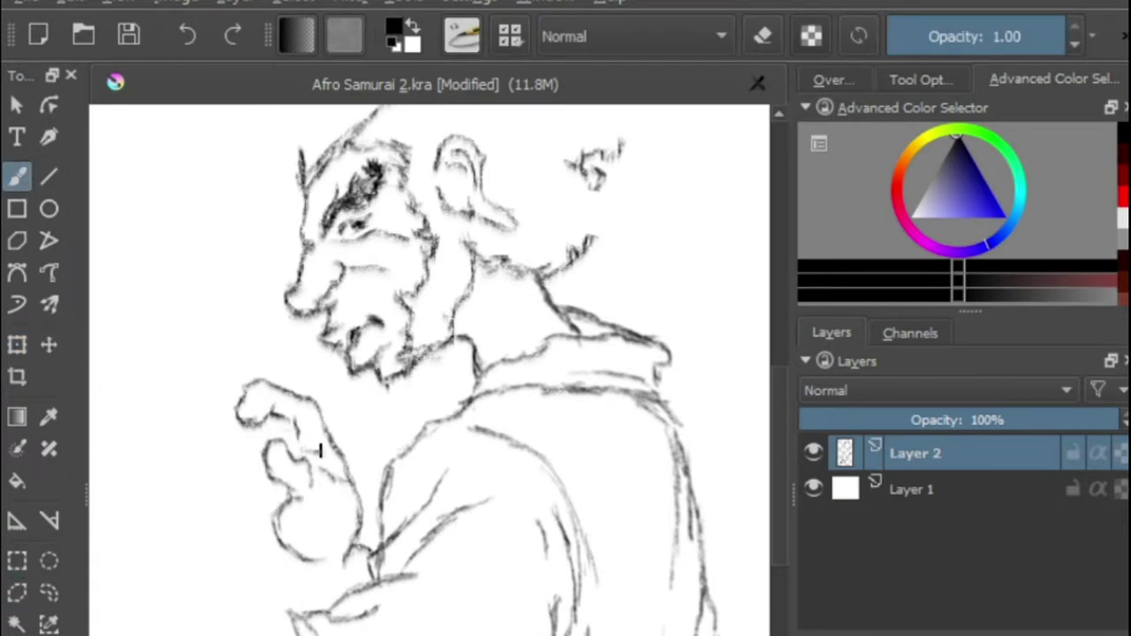
Sketch the remaining fingers' outline, then select the curled index finger, reshape it with a transform, and clear the selection.
left_click_drag(299, 426, 212, 508)
left_click(17, 593)
left_click(238, 443)
left_click(362, 457)
left_click(319, 374)
double_click(217, 344)
left_click(17, 304)
left_click(17, 345)
left_click_drag(289, 343, 293, 320)
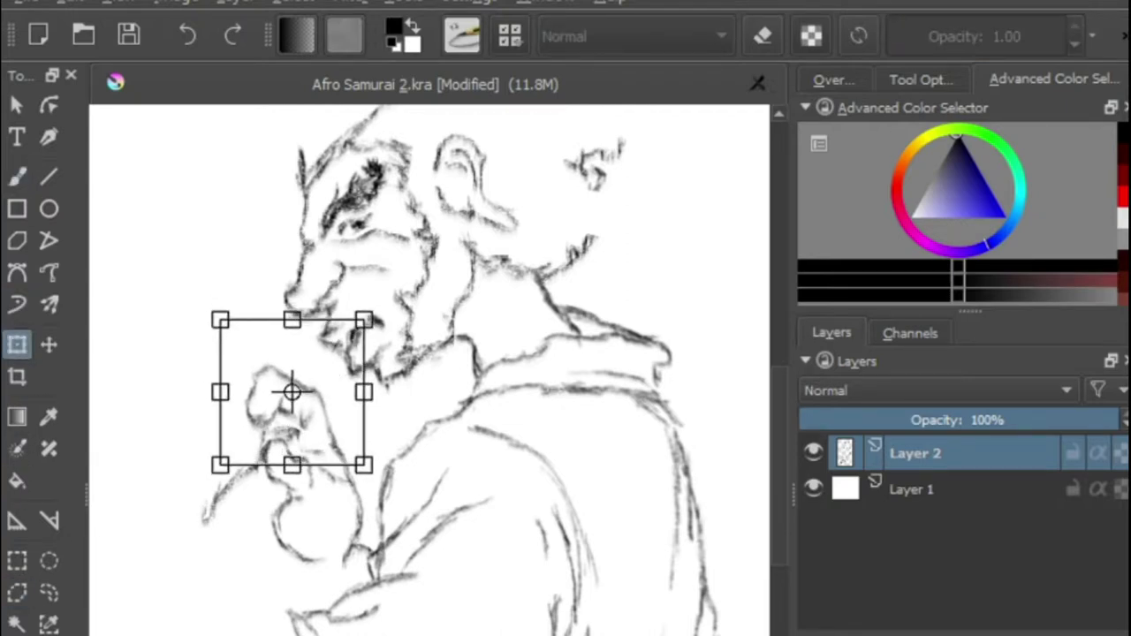
left_click(17, 177)
key("ctrl+shift+a")
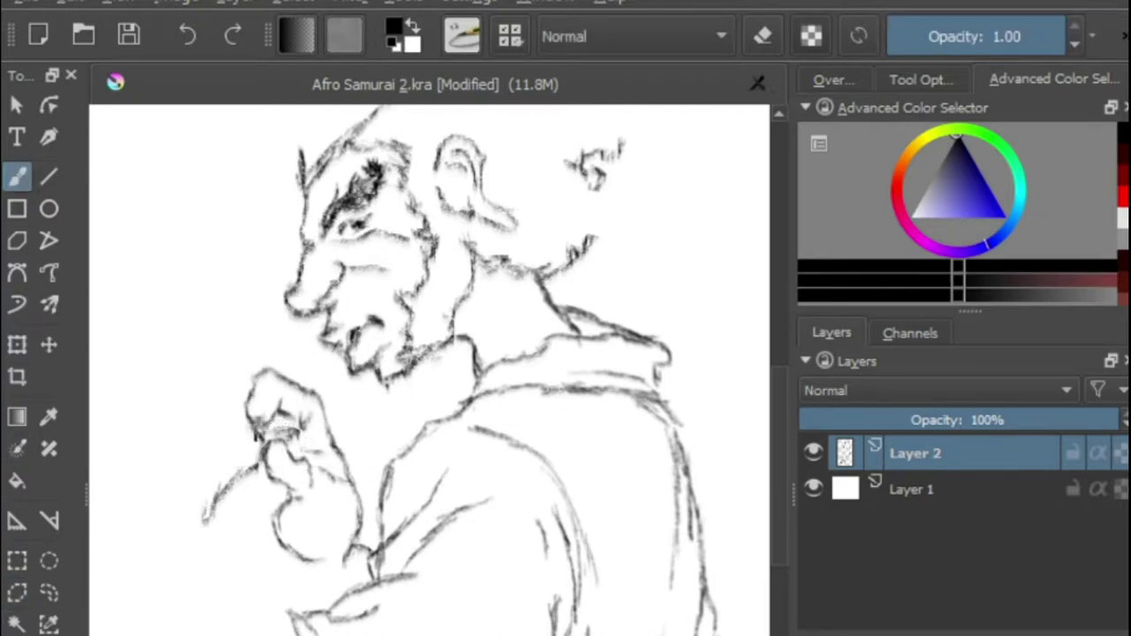
Draw the palm's outer edge down to the sleeve and reshape the selected inner palm line with a transform.
key("ctrl+z")
mouse_move(314, 615)
left_mouse_down()
mouse_move(254, 564)
mouse_move(246, 533)
left_mouse_up()
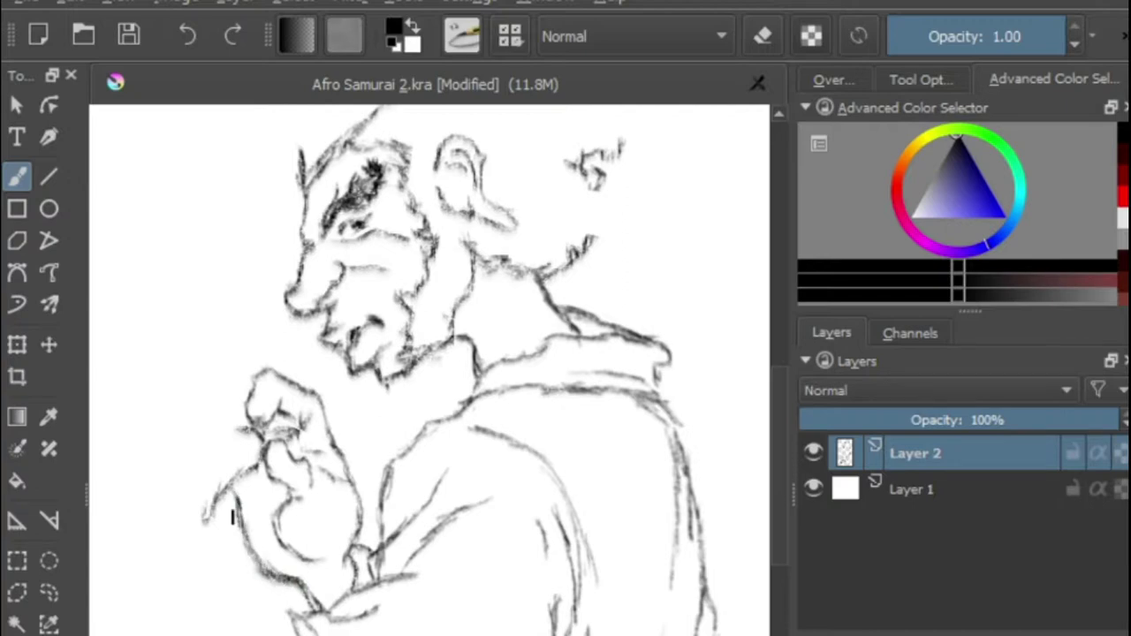
left_click(17, 593)
left_click_drag(269, 486, 292, 565)
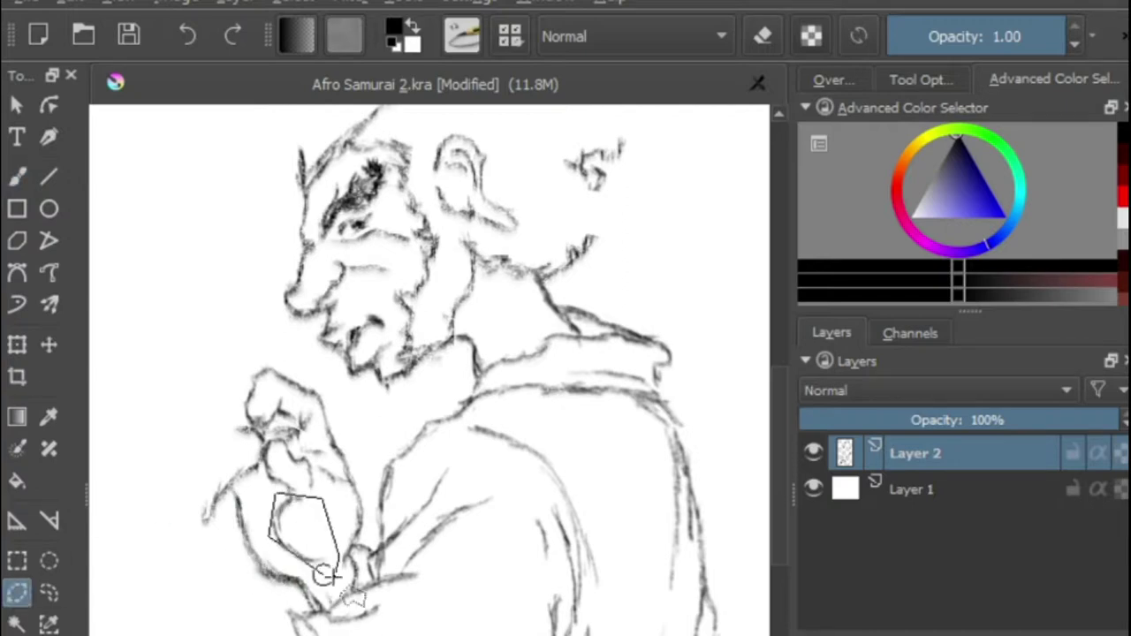
key("ctrl+t")
key("b")
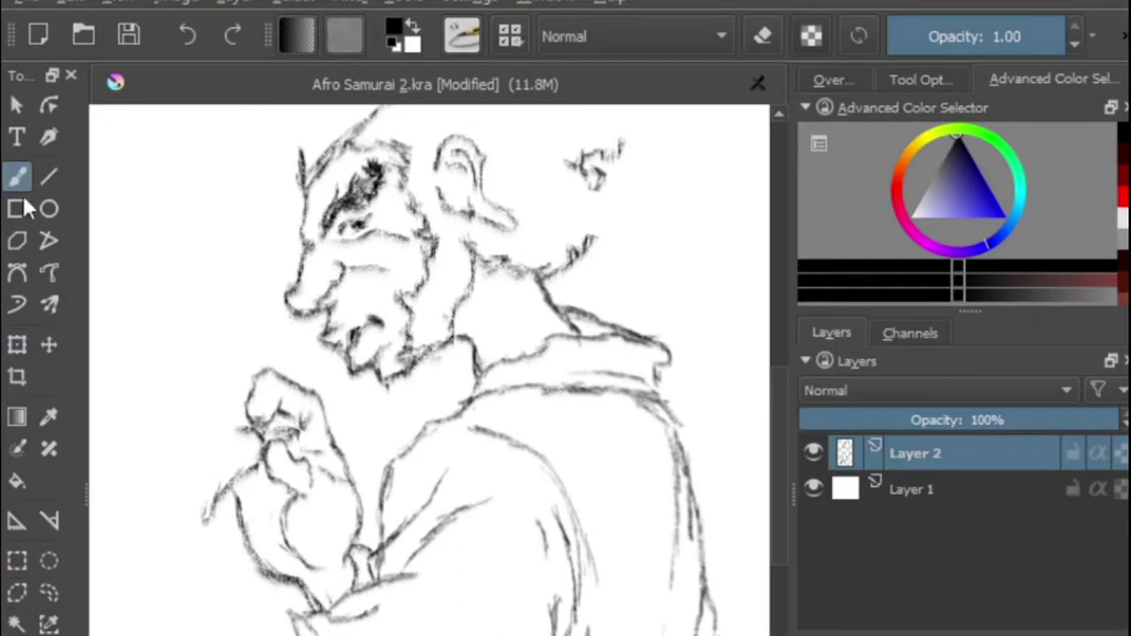
Erase the upper part of the hand and redraw the index finger and thumb with the pencil brush.
scroll(385, 530, "up", 2)
mouse_move(384, 530)
left_mouse_down()
mouse_move(371, 511)
mouse_move(296, 530)
mouse_move(302, 573)
left_mouse_up()
key("slash")
left_click_drag(353, 469, 382, 518)
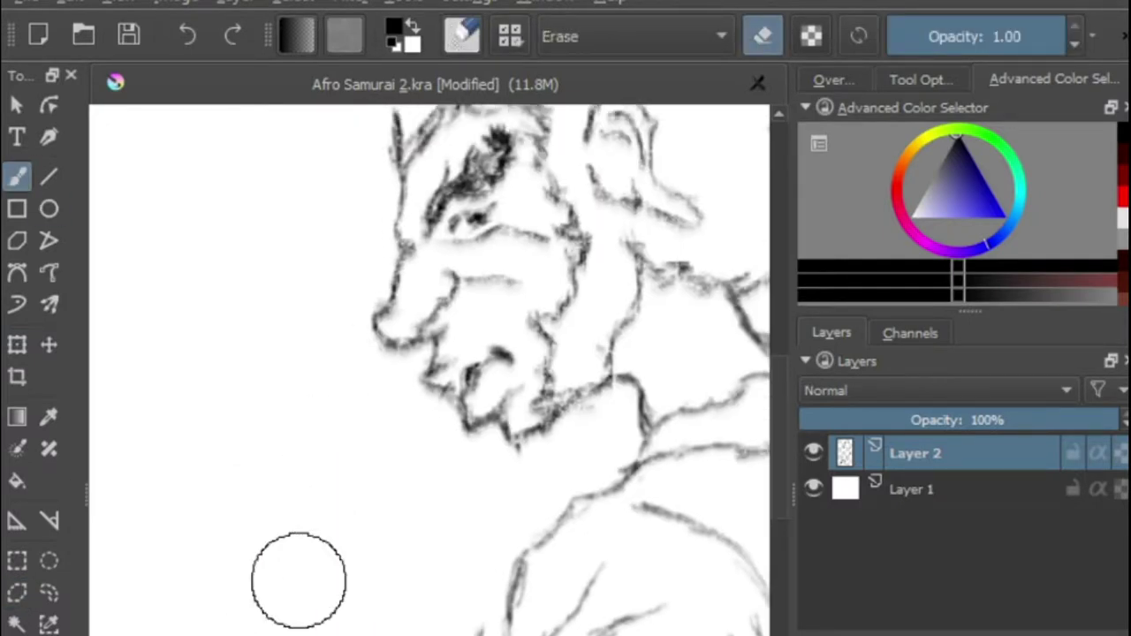
key("slash")
mouse_move(483, 634)
left_mouse_down()
mouse_move(424, 467)
mouse_move(369, 458)
mouse_move(344, 497)
mouse_move(373, 525)
mouse_move(399, 525)
mouse_move(423, 573)
left_mouse_up()
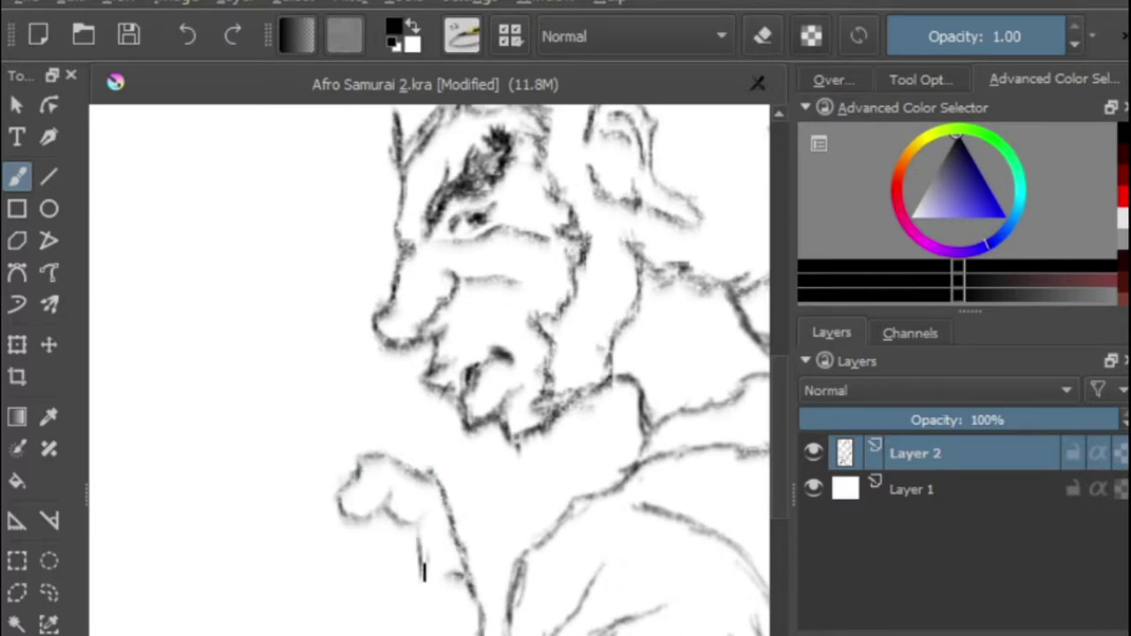
mouse_move(480, 612)
left_mouse_down()
mouse_move(407, 562)
mouse_move(394, 608)
mouse_move(427, 631)
left_mouse_up()
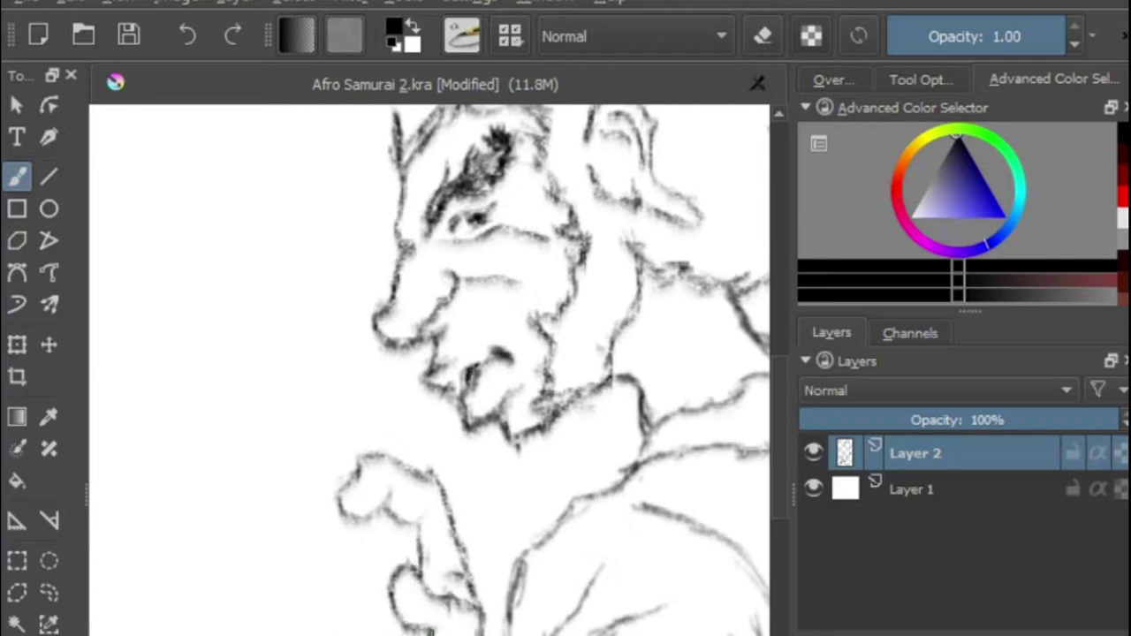
Draw the remaining curled fingers side by side beneath the index finger, with a thin shape running between them and the thumb.
mouse_move(421, 541)
left_mouse_down()
mouse_move(401, 522)
mouse_move(393, 570)
mouse_move(349, 629)
left_mouse_up()
left_click_drag(399, 541, 350, 594)
mouse_move(387, 556)
left_mouse_down()
mouse_move(380, 546)
mouse_move(322, 563)
mouse_move(339, 620)
left_mouse_up()
mouse_move(327, 565)
left_mouse_down()
mouse_move(291, 589)
mouse_move(327, 633)
mouse_move(318, 622)
mouse_move(262, 626)
left_mouse_up()
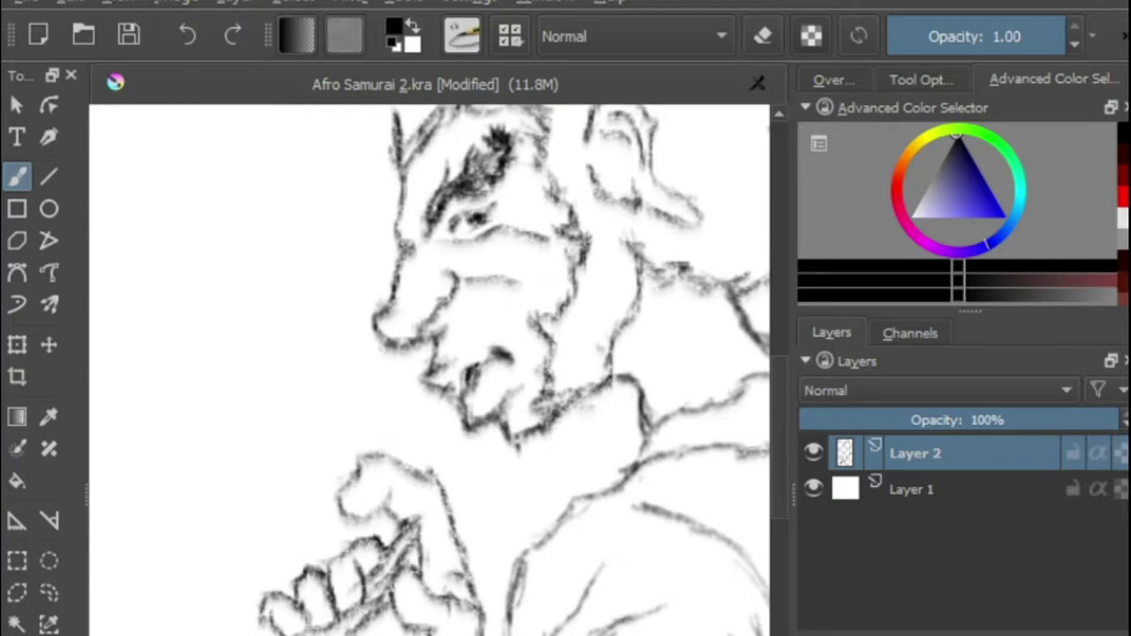
Select the redrawn hand with a polygonal selection, shrink it slightly with a free transform, and clear the selection.
left_click(16, 593)
left_click(460, 454)
left_click(294, 401)
left_click(17, 345)
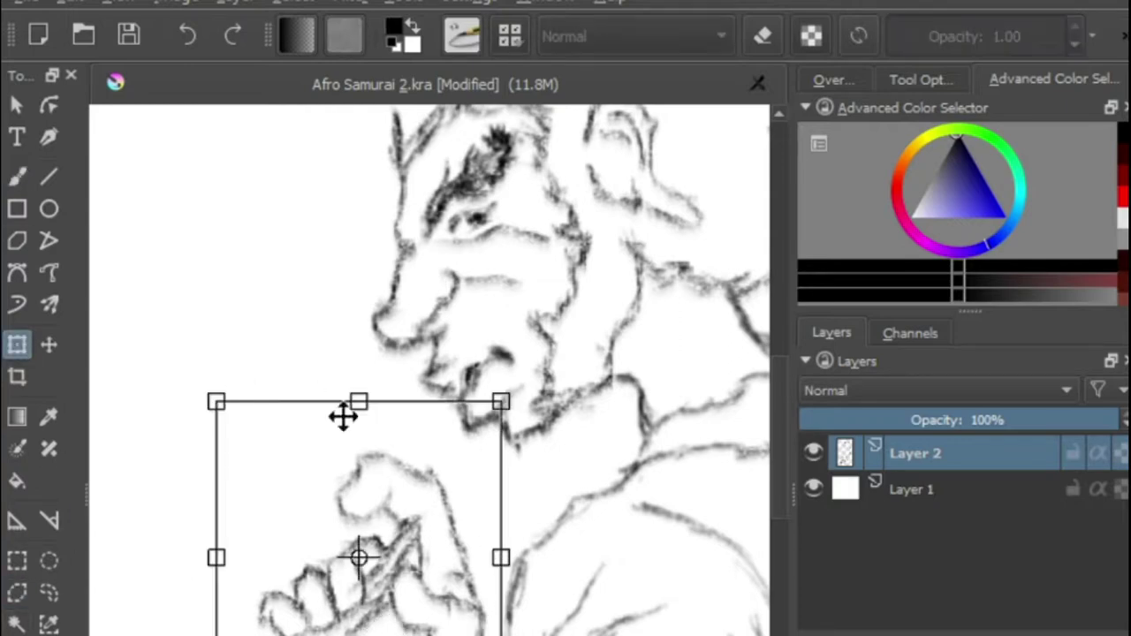
left_click_drag(362, 495, 360, 478)
left_click_drag(356, 635, 356, 612)
left_click_drag(214, 528, 218, 527)
left_click(17, 593)
left_click(152, 470)
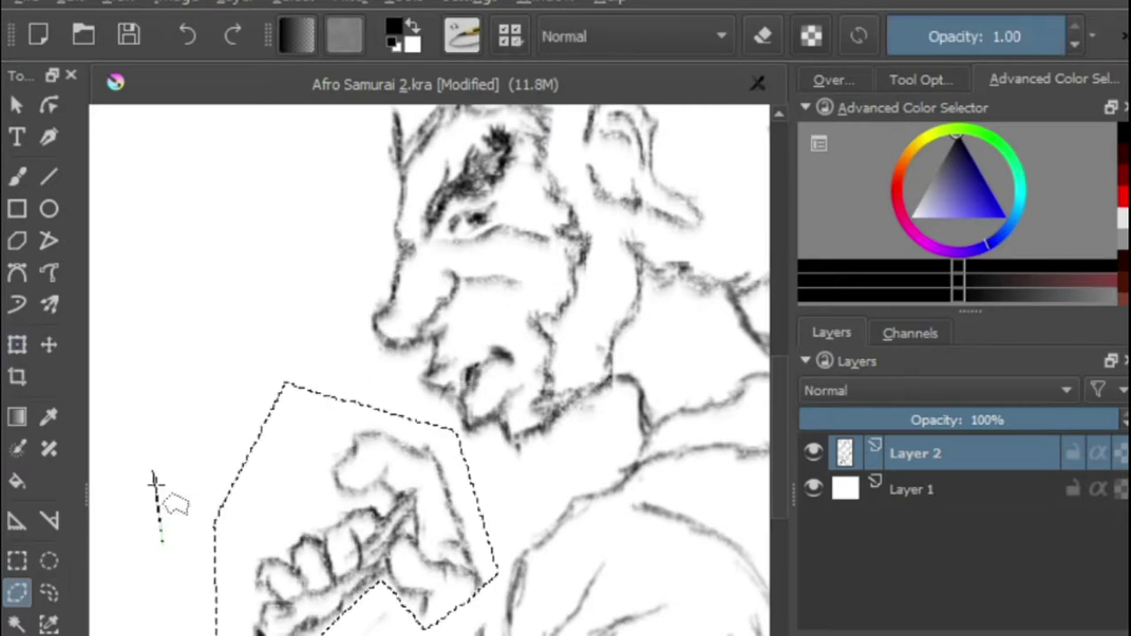
double_click(169, 533)
left_click(17, 177)
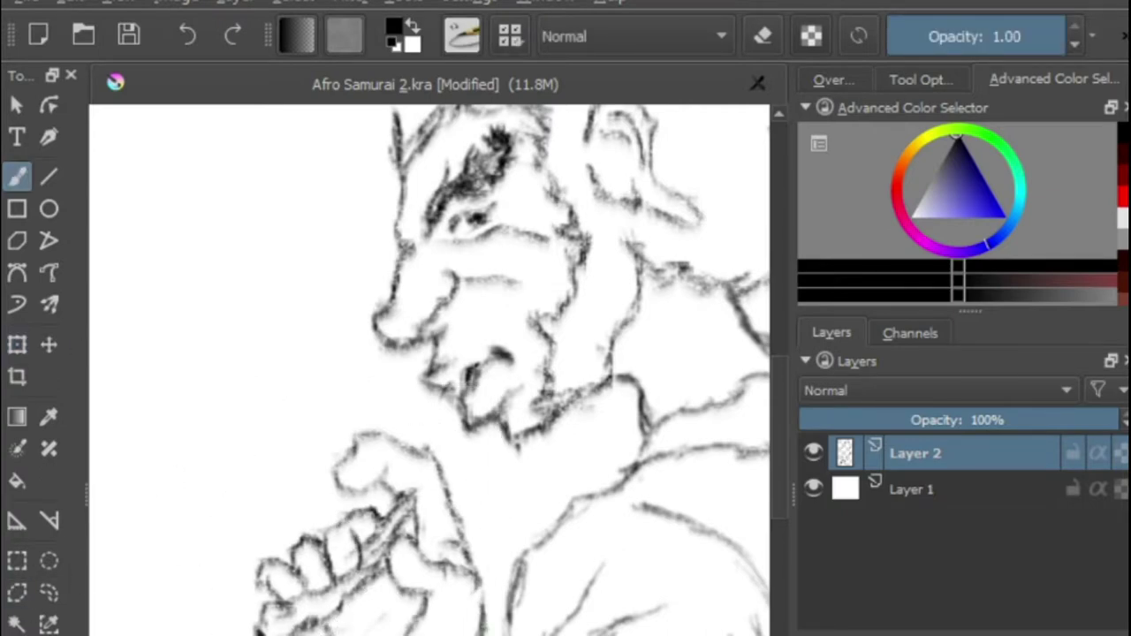
Add crease lines to the palm and short detail strokes to the fingertips and thumb.
mouse_move(384, 592)
left_mouse_down()
mouse_move(357, 619)
mouse_move(360, 634)
left_mouse_up()
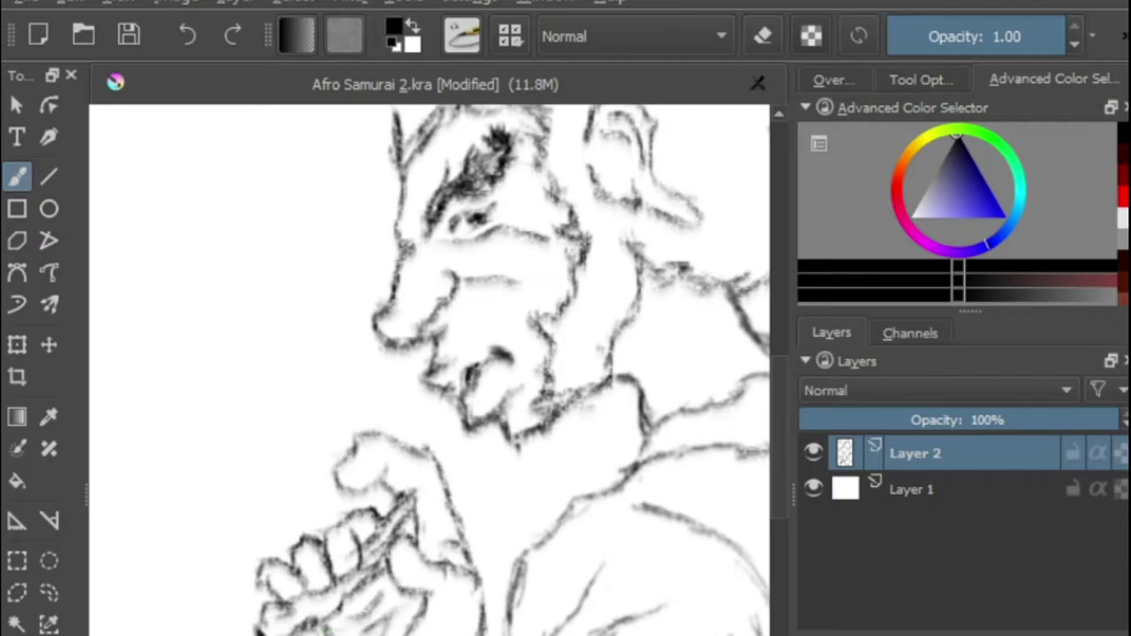
left_click_drag(380, 466, 351, 474)
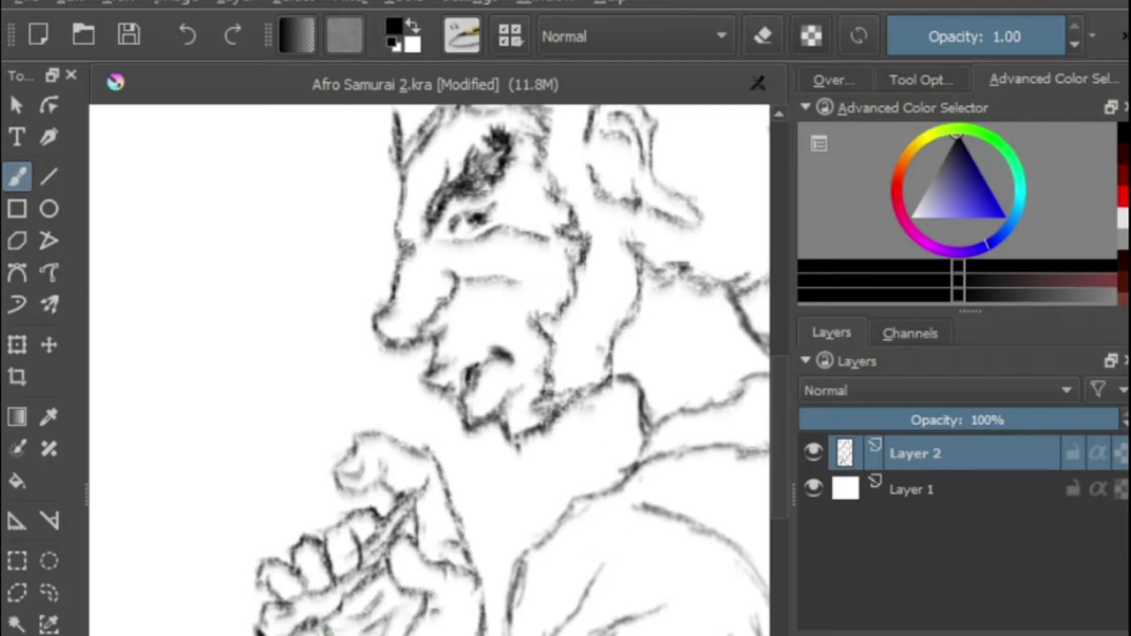
mouse_move(282, 592)
left_mouse_down()
mouse_move(350, 601)
mouse_move(338, 573)
mouse_move(355, 551)
left_mouse_up()
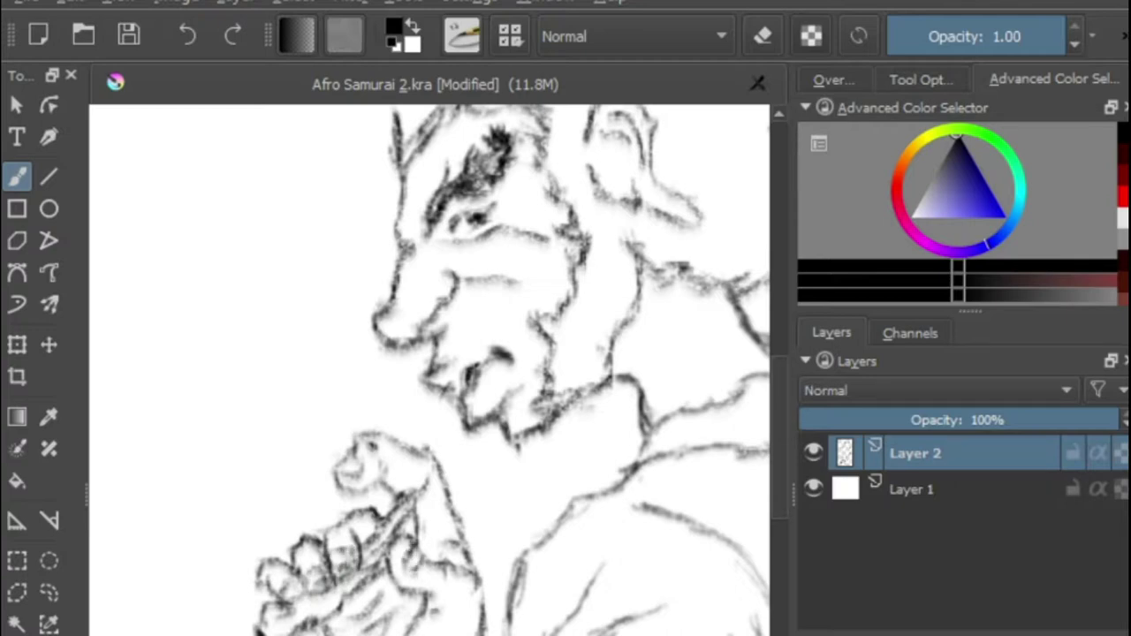
Add short detail strokes to the lower part of the figure.
left_click_drag(495, 545, 268, 383)
scroll(434, 522, "down", 3)
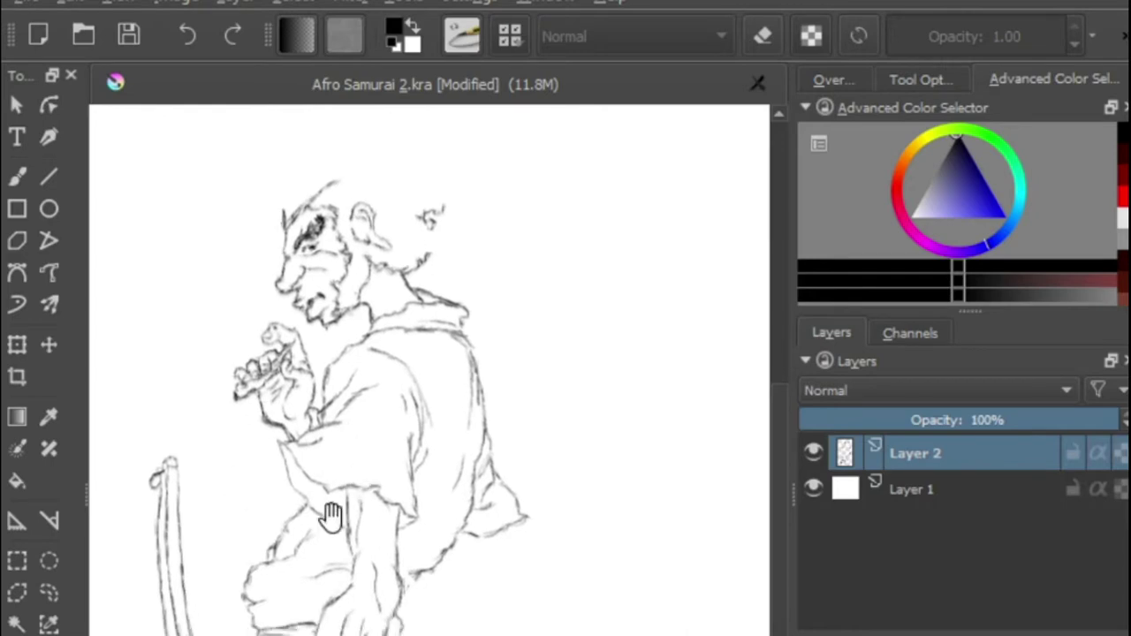
scroll(368, 572, "up", 1)
left_click_drag(368, 573, 495, 201)
scroll(376, 569, "up", 3)
left_click(18, 176)
mouse_move(283, 513)
left_mouse_down()
mouse_move(306, 583)
mouse_move(326, 581)
left_mouse_up()
left_click_drag(355, 552, 357, 577)
left_click_drag(388, 168, 391, 442)
left_click_drag(398, 230, 570, 529)
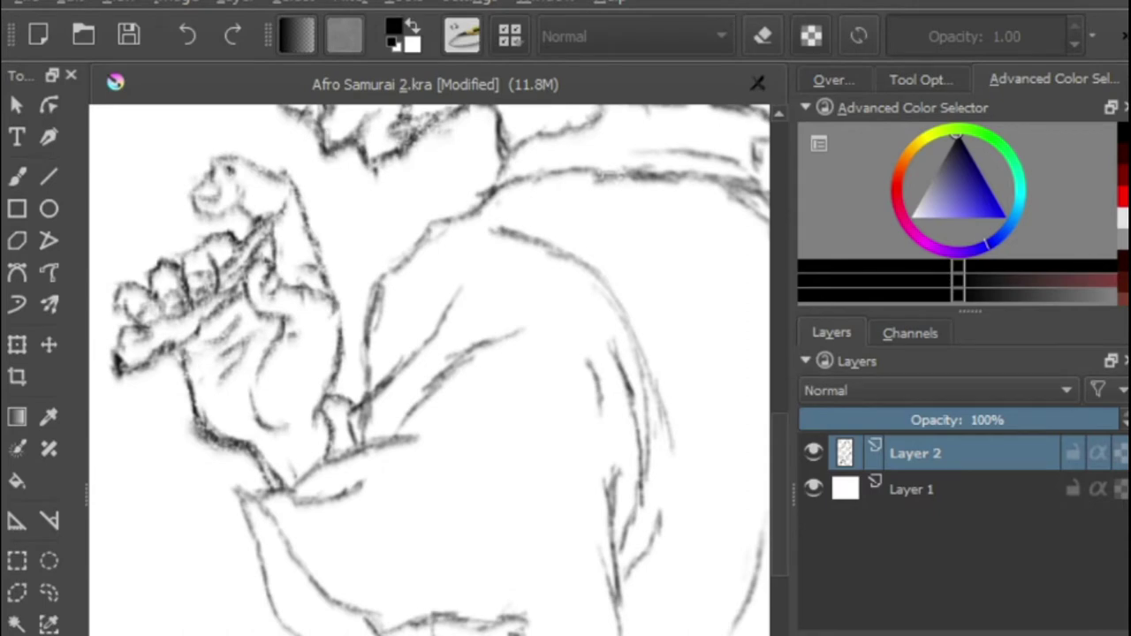
Shrink the whole figure with a free transform and move it toward the right side of the page.
scroll(456, 628, "down", 3)
left_click_drag(455, 627, 380, 458)
scroll(349, 619, "down", 1)
left_click(17, 345)
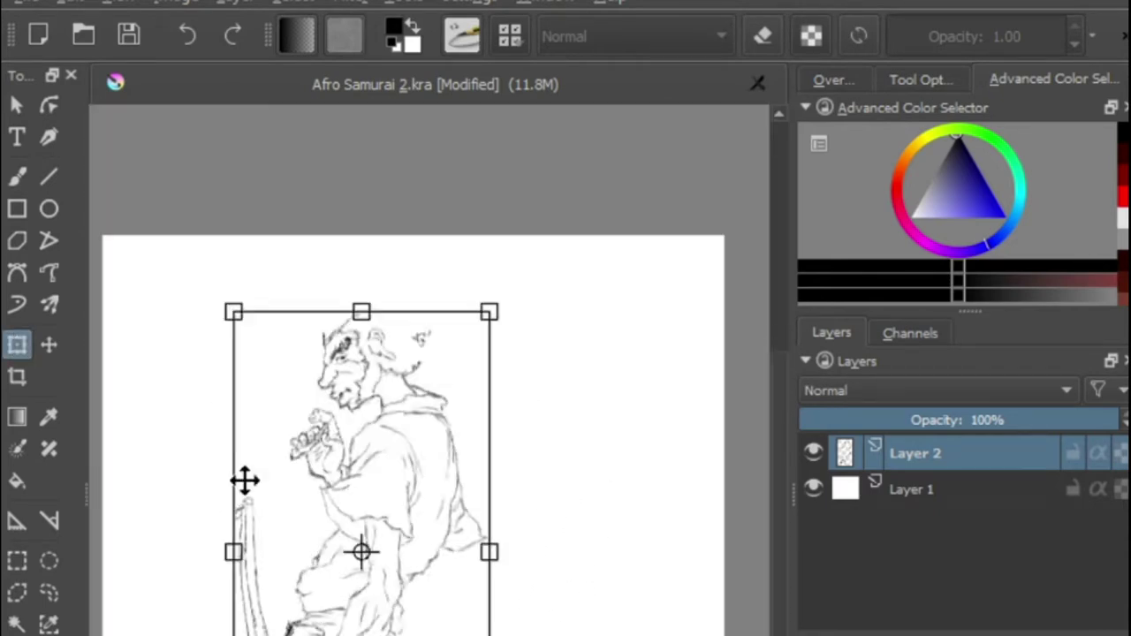
left_click_drag(245, 480, 482, 480)
left_click_drag(469, 311, 497, 366)
left_click_drag(574, 460, 521, 460)
left_click_drag(711, 453, 548, 472)
Outline the back and crown of the afro with jagged, curly pencil strokes.
scroll(428, 377, "up", 3)
key("b")
mouse_move(499, 535)
left_mouse_down()
mouse_move(527, 451)
mouse_move(580, 402)
mouse_move(533, 355)
mouse_move(558, 303)
mouse_move(549, 285)
mouse_move(566, 271)
mouse_move(556, 241)
mouse_move(576, 234)
mouse_move(567, 209)
mouse_move(536, 194)
mouse_move(529, 226)
mouse_move(484, 228)
mouse_move(485, 208)
mouse_move(507, 189)
mouse_move(466, 151)
left_mouse_up()
mouse_move(446, 151)
left_mouse_down()
mouse_move(543, 324)
mouse_move(517, 338)
mouse_move(470, 295)
mouse_move(443, 308)
mouse_move(419, 271)
mouse_move(318, 267)
mouse_move(252, 248)
left_mouse_up()
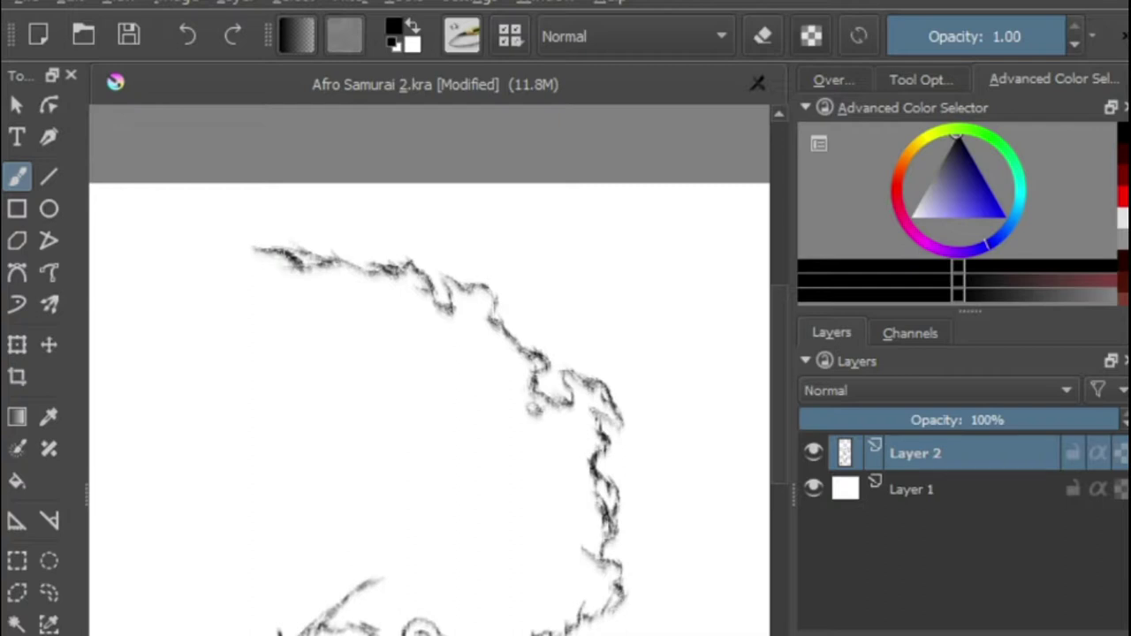
left_click_drag(354, 398, 457, 324)
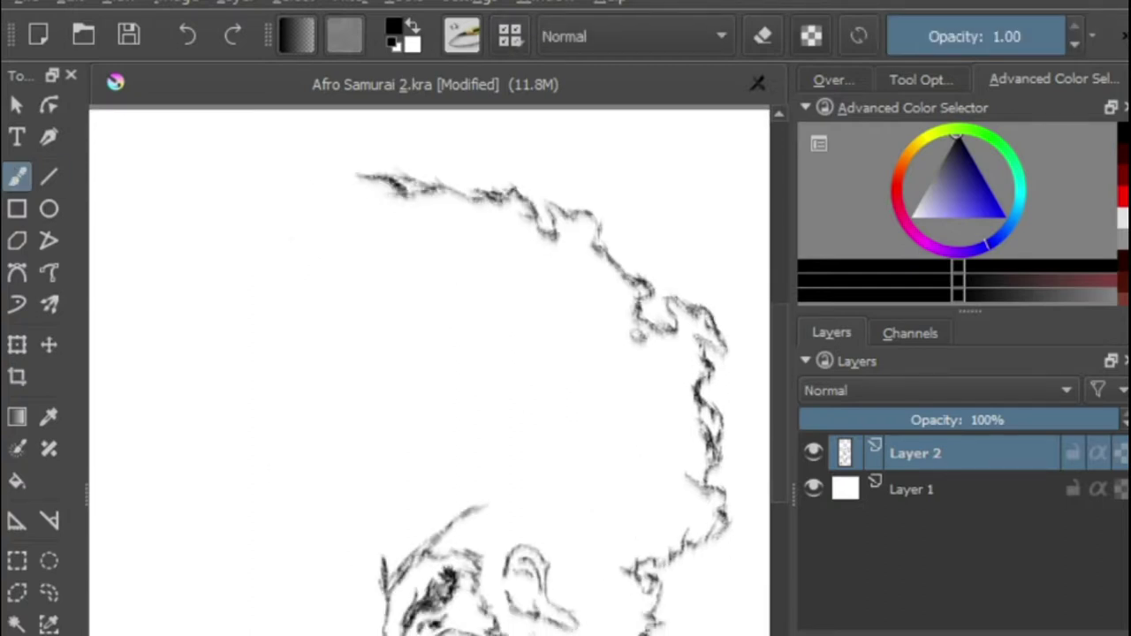
Extend the hair's upper outline forward past the face and draw its jagged lower edge from the forehead.
mouse_move(191, 629)
left_mouse_down()
mouse_move(165, 613)
mouse_move(187, 605)
mouse_move(197, 579)
mouse_move(182, 550)
left_mouse_up()
mouse_move(358, 169)
left_mouse_down()
mouse_move(337, 203)
mouse_move(316, 195)
mouse_move(336, 218)
mouse_move(267, 232)
left_mouse_up()
left_click(19, 186)
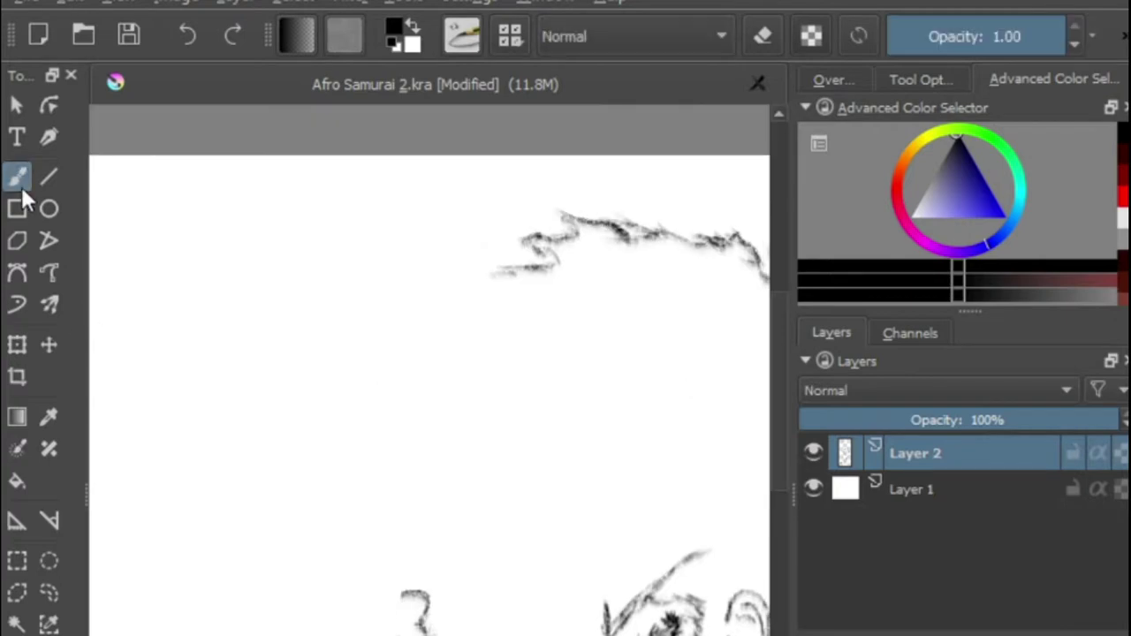
mouse_move(506, 274)
left_mouse_down()
mouse_move(457, 276)
mouse_move(447, 313)
mouse_move(486, 344)
mouse_move(507, 383)
mouse_move(433, 355)
mouse_move(375, 360)
mouse_move(341, 302)
mouse_move(318, 292)
left_mouse_up()
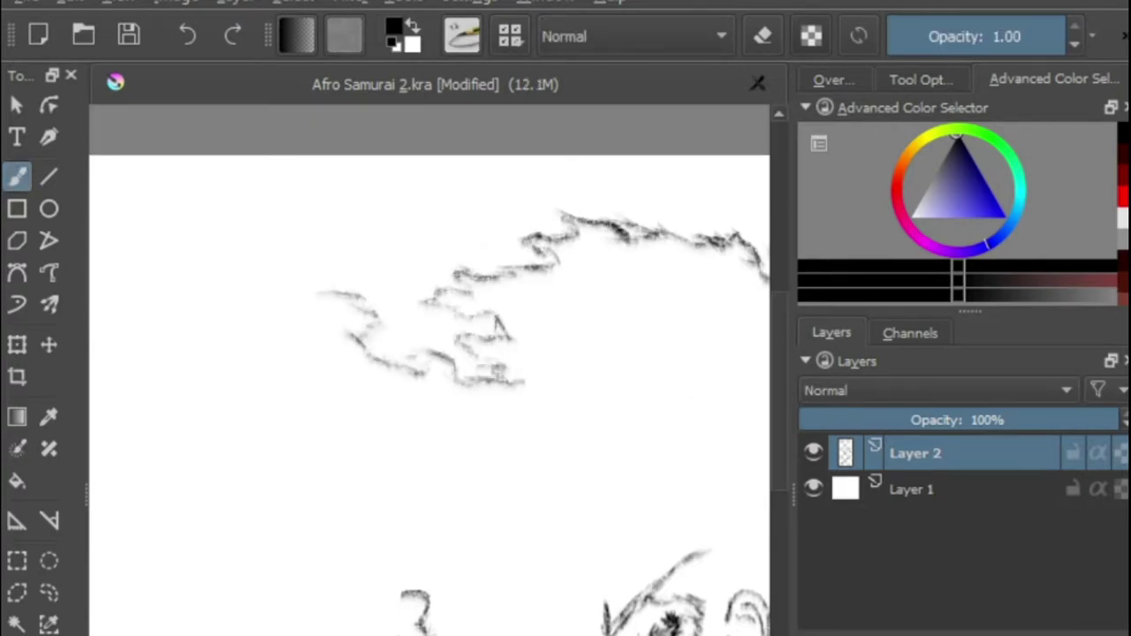
mouse_move(436, 622)
left_mouse_down()
mouse_move(331, 586)
mouse_move(280, 613)
mouse_move(272, 546)
mouse_move(228, 489)
left_mouse_up()
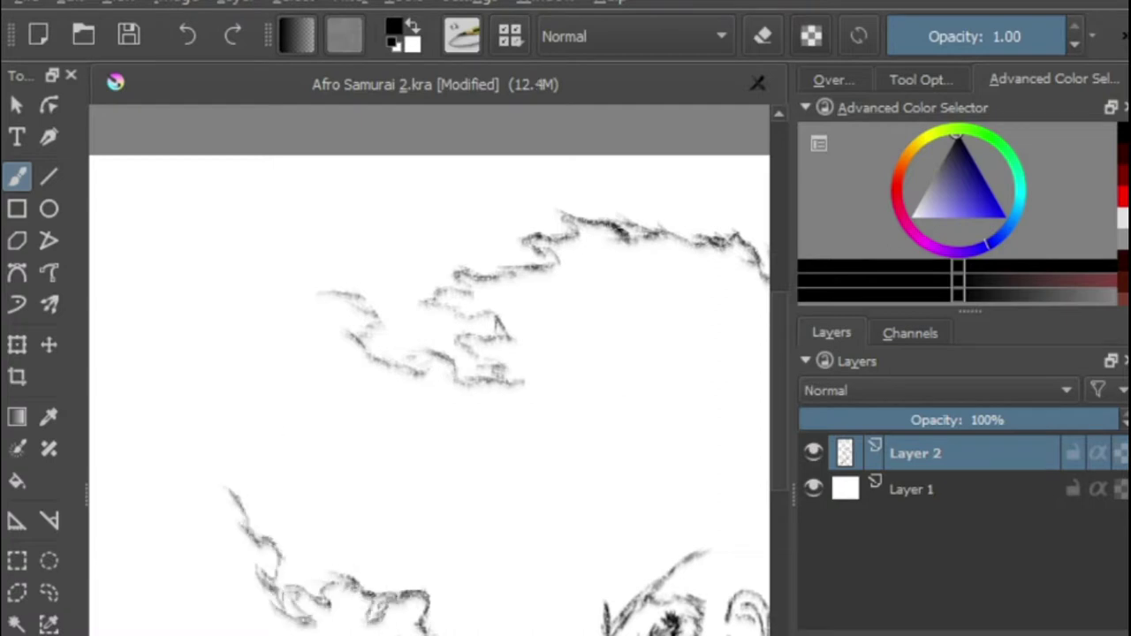
Draw the windblown front of the hair, joining its upper and lower outlines in a tapered tip.
left_click_drag(265, 424, 442, 485)
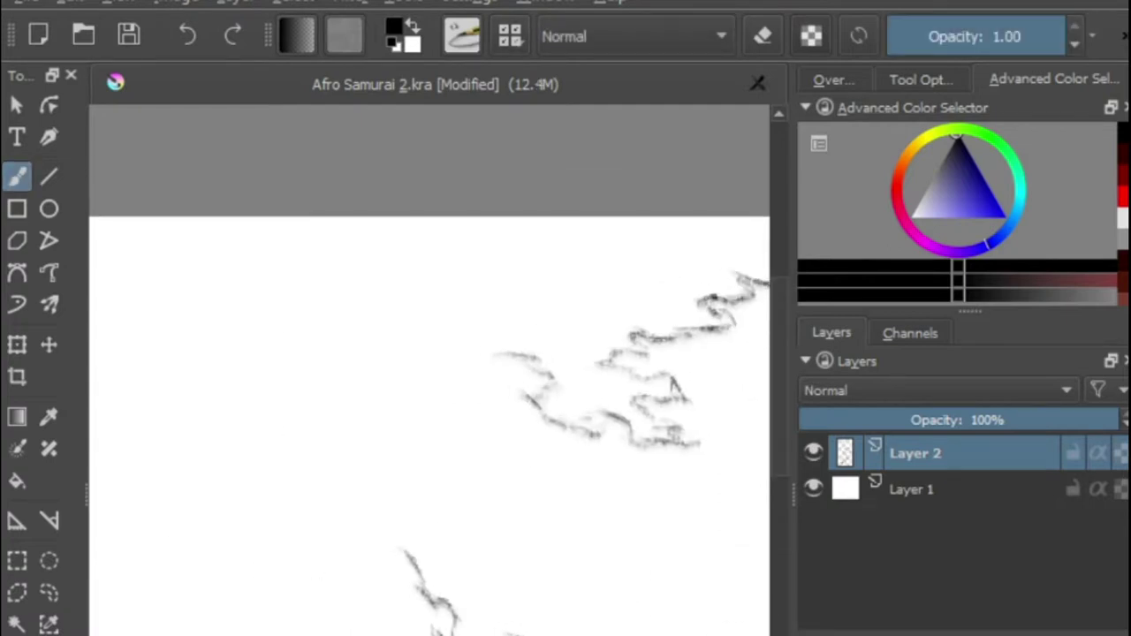
mouse_move(518, 368)
left_mouse_down()
mouse_move(449, 363)
mouse_move(409, 396)
mouse_move(347, 414)
left_mouse_up()
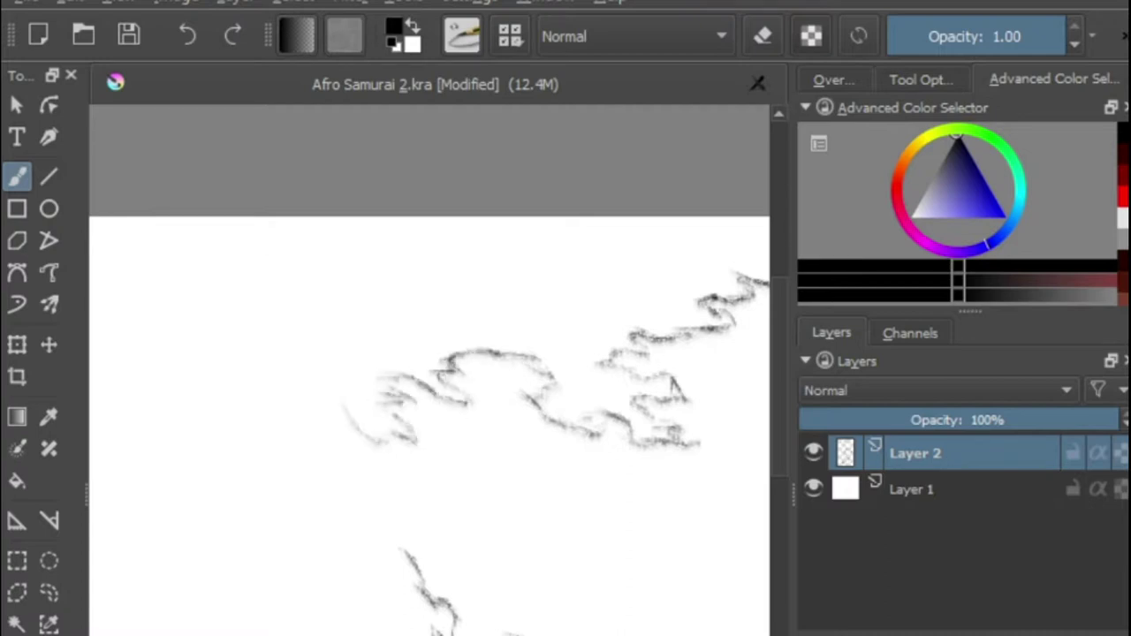
mouse_move(411, 551)
left_mouse_down()
mouse_move(368, 561)
mouse_move(387, 573)
mouse_move(345, 526)
mouse_move(335, 534)
mouse_move(306, 507)
left_mouse_up()
mouse_move(357, 426)
left_mouse_down()
mouse_move(306, 380)
mouse_move(207, 379)
left_mouse_up()
mouse_move(309, 517)
left_mouse_down()
mouse_move(206, 471)
mouse_move(217, 423)
mouse_move(175, 394)
left_mouse_up()
mouse_move(223, 431)
left_mouse_down()
mouse_move(174, 412)
mouse_move(351, 432)
mouse_move(313, 437)
left_mouse_up()
mouse_move(350, 432)
left_mouse_down()
mouse_move(325, 452)
mouse_move(259, 450)
mouse_move(274, 444)
left_mouse_up()
left_click_drag(314, 441, 286, 449)
Extend the hair's upper and lower outlines farther forward and close them into a long, wispy point.
scroll(285, 450, "down", 3)
left_click_drag(600, 610, 520, 487)
left_click_drag(216, 327, 290, 487)
scroll(290, 487, "down", 2)
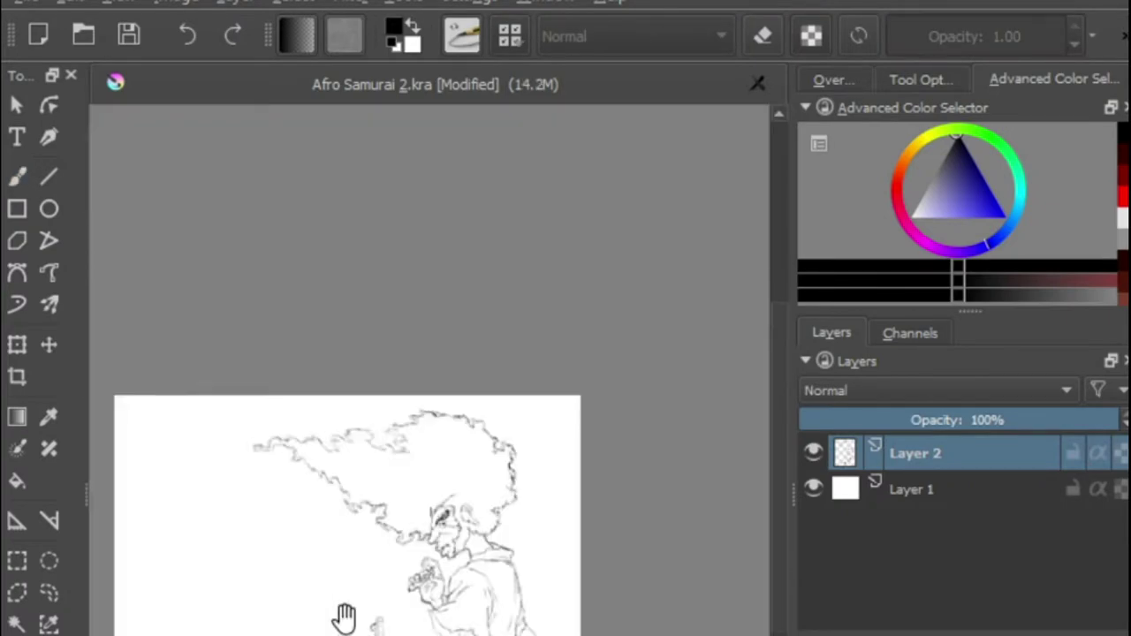
Sketch a wavy cord trailing forward from the top of the sword handle and finish it with a small loop.
scroll(318, 631, "up", 5)
mouse_move(512, 510)
left_mouse_down()
mouse_move(505, 597)
mouse_move(400, 616)
mouse_move(493, 622)
mouse_move(384, 595)
mouse_move(282, 614)
left_mouse_up()
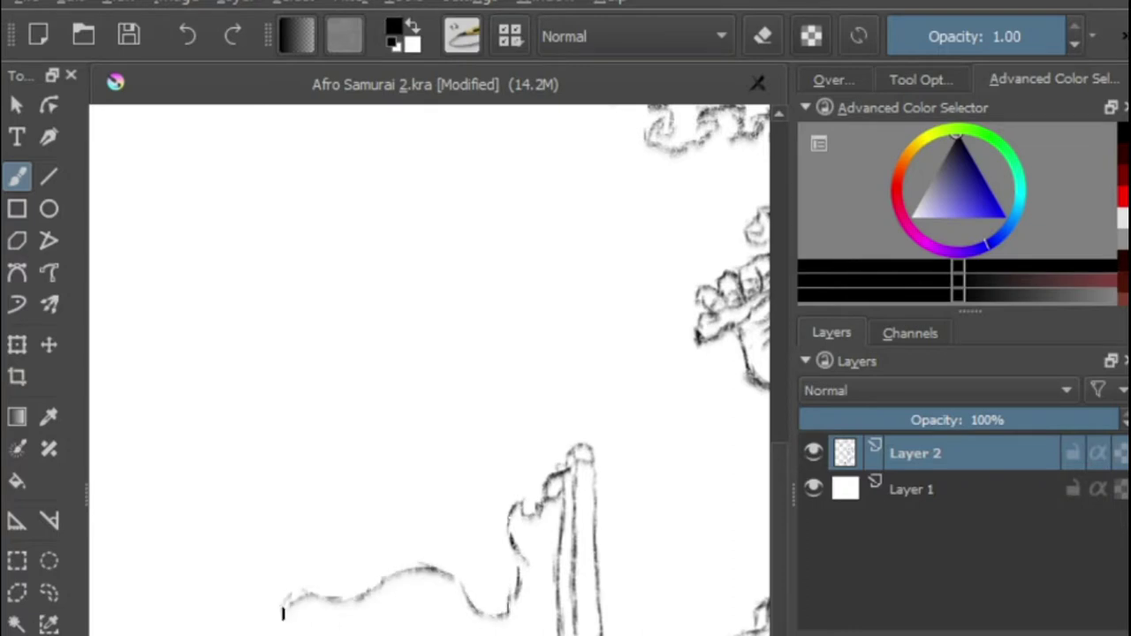
scroll(278, 633, "up", 2)
mouse_move(214, 633)
left_mouse_down()
mouse_move(234, 591)
mouse_move(284, 549)
left_mouse_up()
scroll(177, 627, "down", 4)
scroll(351, 583, "up", 3)
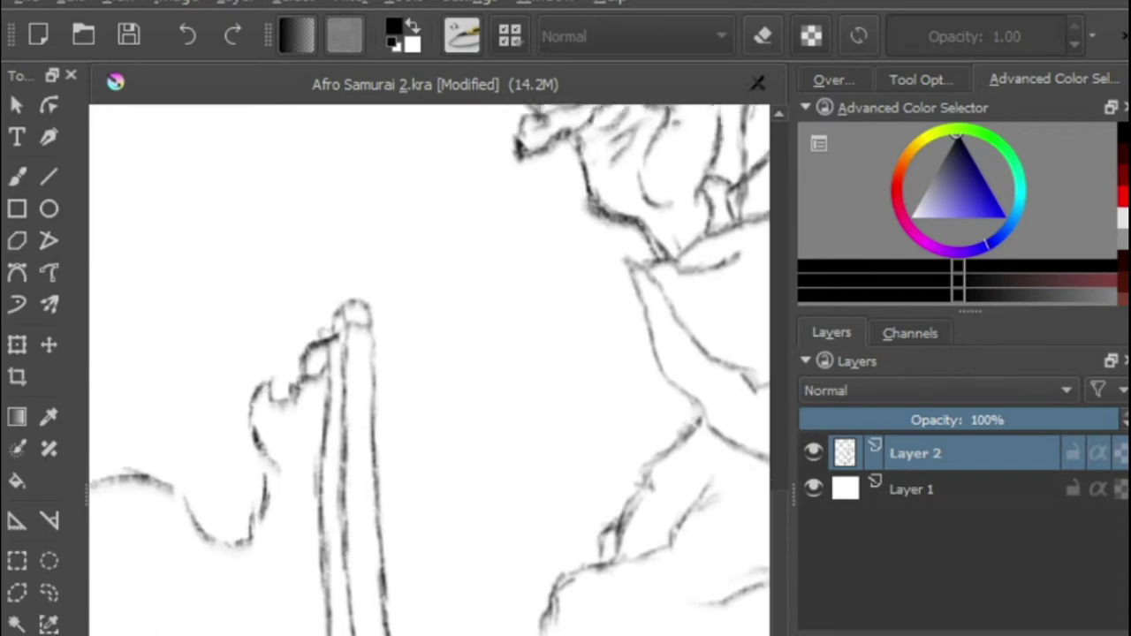
Draw short slanted wrapping lines across the upper part of the sword handle.
key("b")
left_click_drag(372, 352, 348, 364)
left_click_drag(374, 397, 332, 420)
mouse_move(343, 458)
left_mouse_down()
mouse_move(321, 497)
mouse_move(354, 447)
mouse_move(363, 503)
mouse_move(333, 592)
mouse_move(358, 565)
mouse_move(353, 494)
left_mouse_up()
left_click_drag(371, 601, 349, 632)
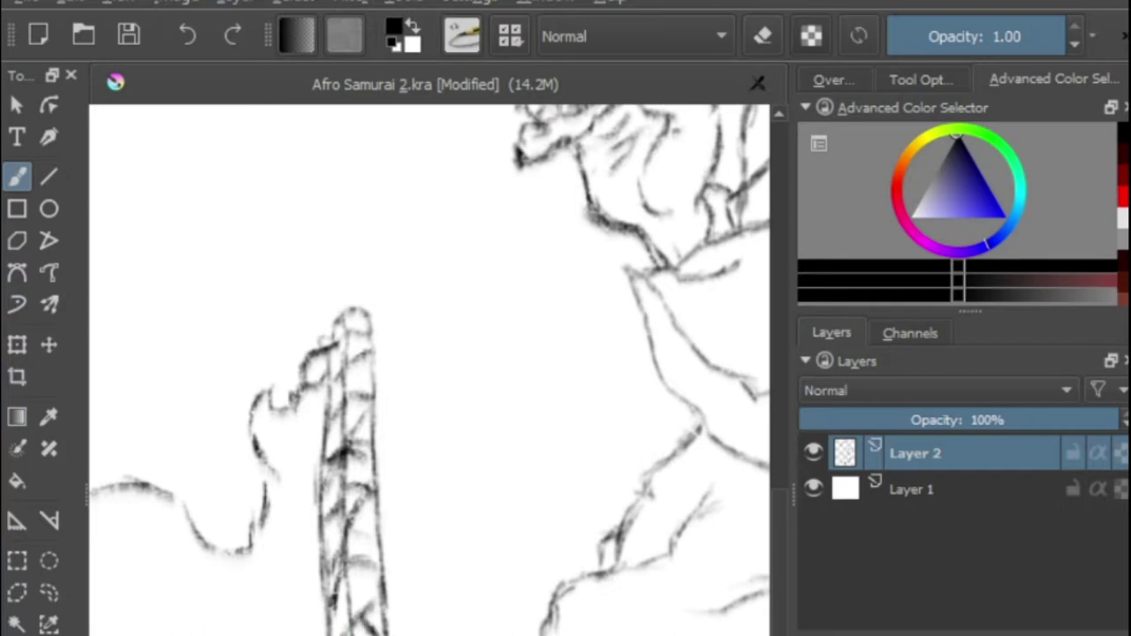
Continue the crisscross wrapping pattern down the sword handle to the guard, darkening some of the crossings.
left_click_drag(424, 495, 370, 236)
left_click(13, 185)
mouse_move(384, 632)
left_mouse_down()
mouse_move(345, 611)
mouse_move(327, 632)
mouse_move(314, 535)
left_mouse_up()
mouse_move(331, 588)
left_mouse_down()
mouse_move(291, 512)
mouse_move(354, 486)
mouse_move(327, 486)
mouse_move(314, 433)
left_mouse_up()
mouse_move(307, 450)
left_mouse_down()
mouse_move(329, 389)
mouse_move(332, 441)
left_mouse_up()
mouse_move(389, 633)
left_mouse_down()
mouse_move(347, 596)
mouse_move(318, 633)
left_mouse_up()
scroll(309, 481, "down", 1)
scroll(256, 192, "up", 2)
left_click_drag(359, 459, 327, 521)
left_click_drag(325, 391, 366, 416)
left_click_drag(325, 331, 305, 361)
left_click_drag(358, 318, 328, 364)
left_click_drag(327, 296, 299, 311)
left_click_drag(359, 556, 322, 622)
mouse_move(324, 605)
left_mouse_down()
mouse_move(306, 632)
mouse_move(214, 634)
left_mouse_up()
scroll(281, 475, "down", 4)
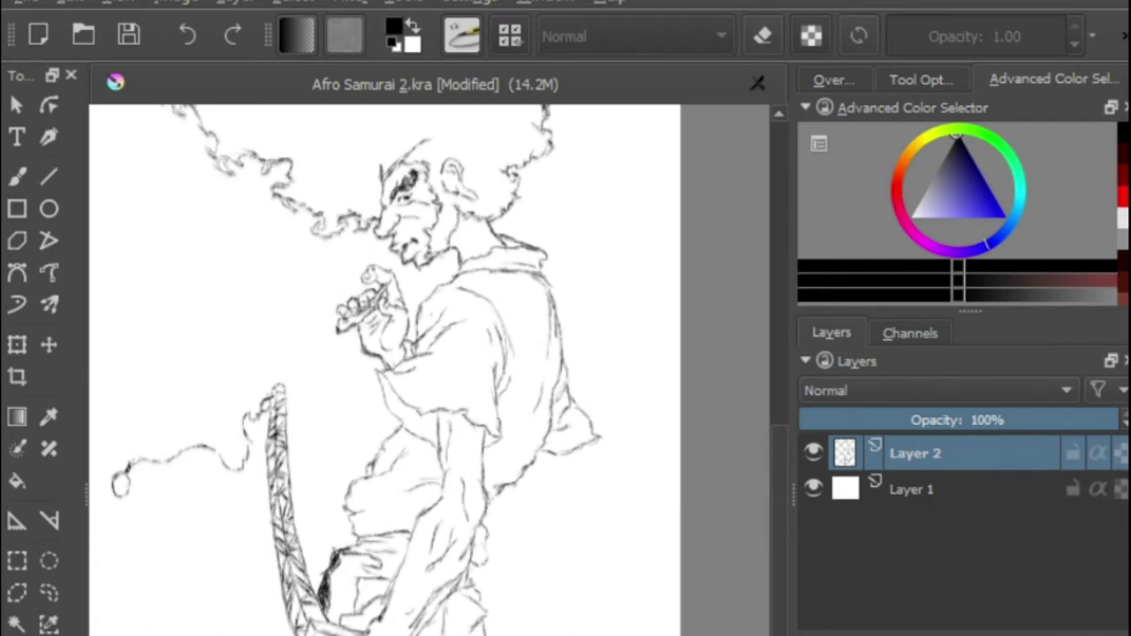
Draw the two curved edges of the headband from the forehead back toward the hair.
left_click_drag(433, 209, 515, 576)
scroll(515, 575, "up", 3)
left_click_drag(368, 444, 456, 371)
left_click_drag(487, 383, 548, 364)
left_click_drag(456, 374, 558, 345)
left_click_drag(539, 354, 585, 366)
left_click_drag(390, 434, 387, 452)
Sketch a looping headband ribbon behind the afro and give it a second, parallel edge.
scroll(319, 583, "down", 3)
left_click_drag(317, 581, 413, 464)
mouse_move(666, 329)
left_mouse_down()
mouse_move(632, 422)
mouse_move(541, 446)
left_mouse_up()
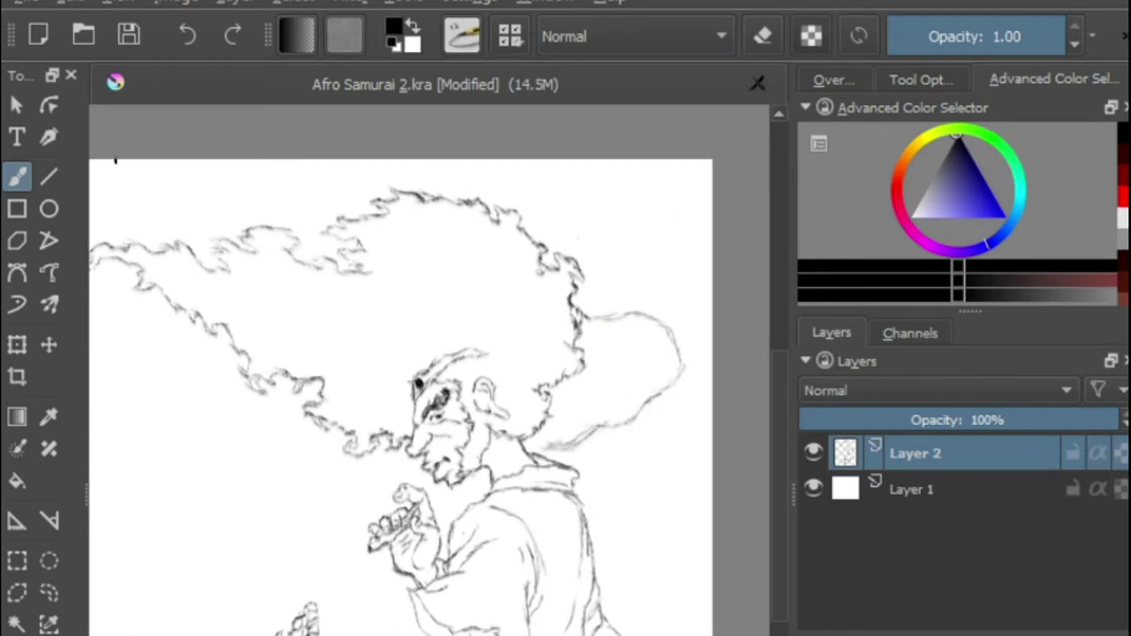
left_click_drag(654, 412, 566, 465)
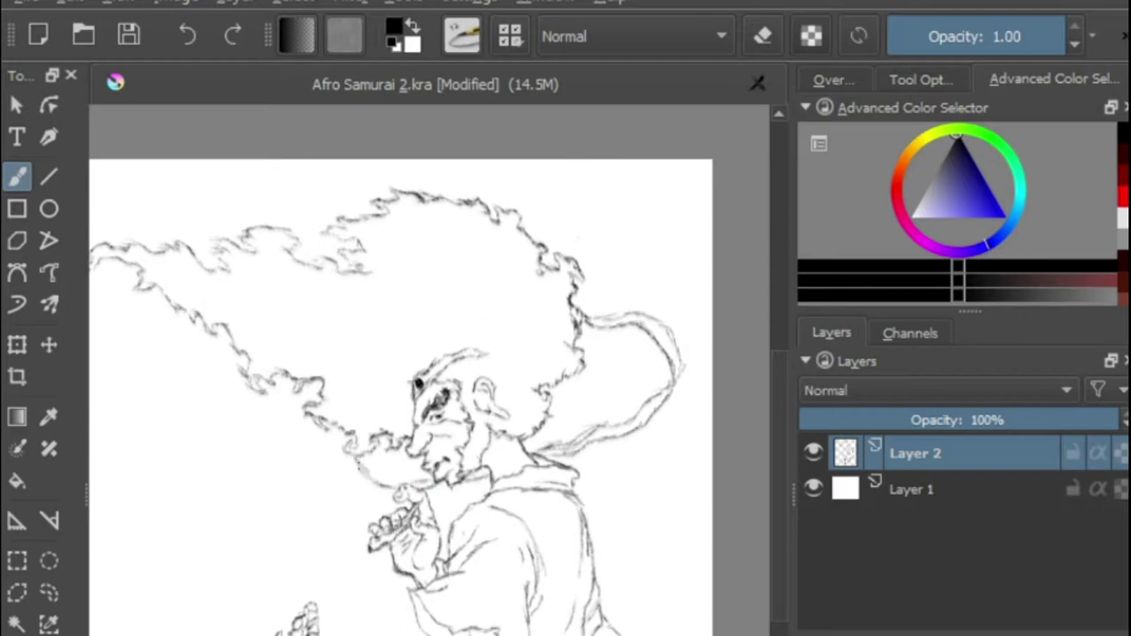
Draw a long headband ribbon curving below the chin and blowing forward beneath the hair.
left_click_drag(305, 413, 267, 417)
mouse_move(132, 354)
left_mouse_down()
mouse_move(213, 347)
mouse_move(307, 373)
left_mouse_up()
mouse_move(456, 427)
left_mouse_down()
mouse_move(332, 472)
mouse_move(221, 483)
mouse_move(97, 424)
left_mouse_up()
mouse_move(354, 466)
left_mouse_down()
mouse_move(237, 473)
mouse_move(109, 402)
left_mouse_up()
left_click_drag(133, 446, 91, 432)
Add a second ribbon with a folded outer end behind the head, crossing the first loop.
left_click_drag(373, 620, 142, 603)
left_click_drag(533, 367, 624, 382)
left_click_drag(622, 431, 522, 472)
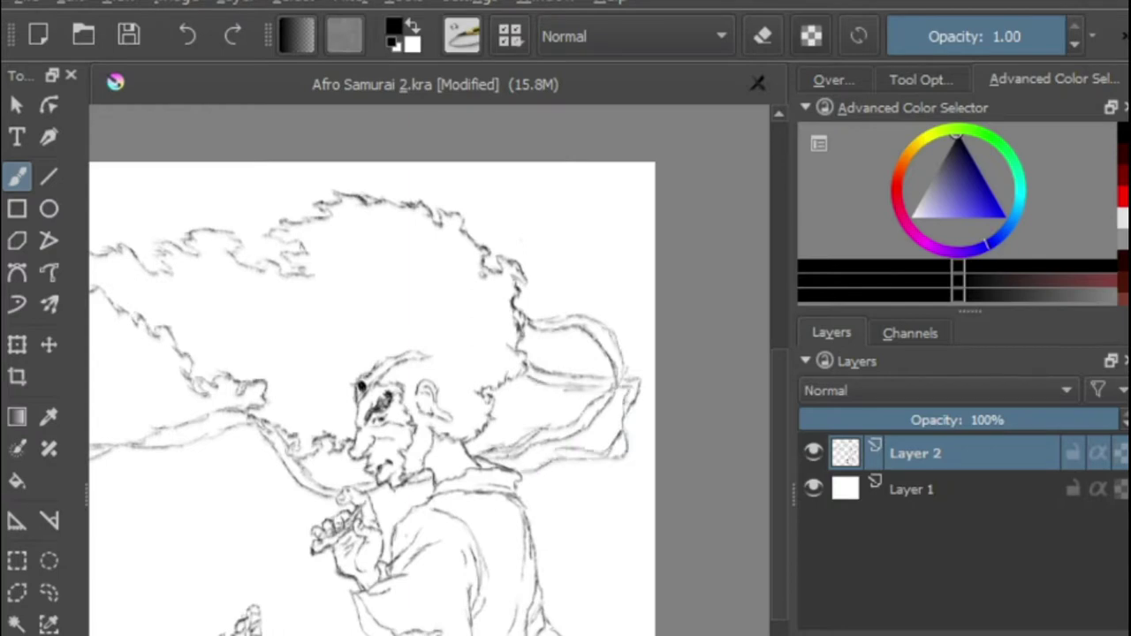
Extend the forward ribbons with a second overlapping strand and finish their loose, pointed ends.
left_click_drag(201, 630, 369, 624)
mouse_move(334, 406)
left_mouse_down()
mouse_move(265, 416)
mouse_move(133, 369)
left_mouse_up()
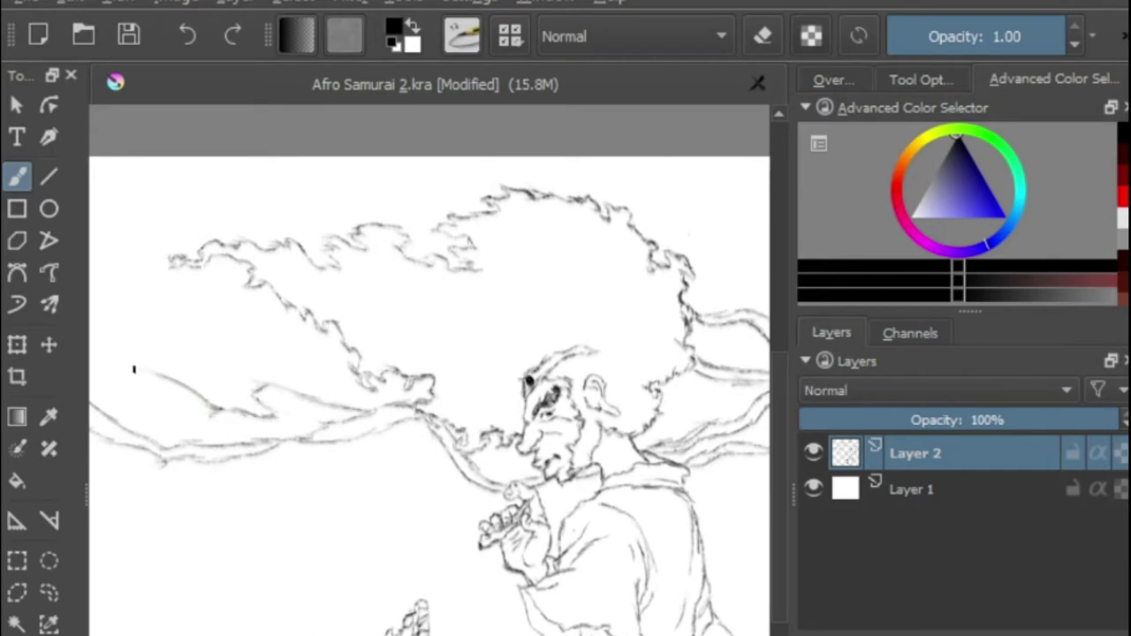
mouse_move(194, 412)
left_mouse_down()
mouse_move(267, 393)
mouse_move(362, 396)
left_mouse_up()
left_click_drag(419, 610, 649, 631)
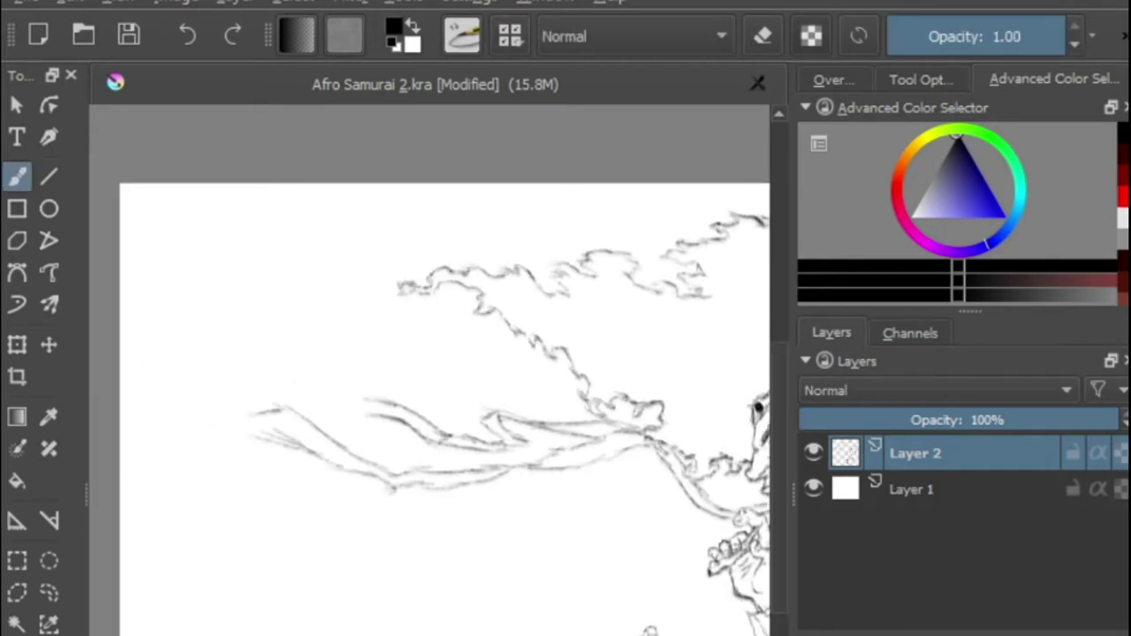
mouse_move(272, 471)
left_mouse_down()
mouse_move(227, 471)
mouse_move(211, 491)
left_mouse_up()
mouse_move(285, 410)
left_mouse_down()
mouse_move(152, 412)
mouse_move(221, 435)
left_mouse_up()
scroll(348, 545, "down", 1)
left_click_drag(348, 544, 487, 566)
Add a new layer above Layer 1 and sample the dark brown skin colour from Afro Samurai Sketch.kra.
left_click(911, 491)
key("Insert")
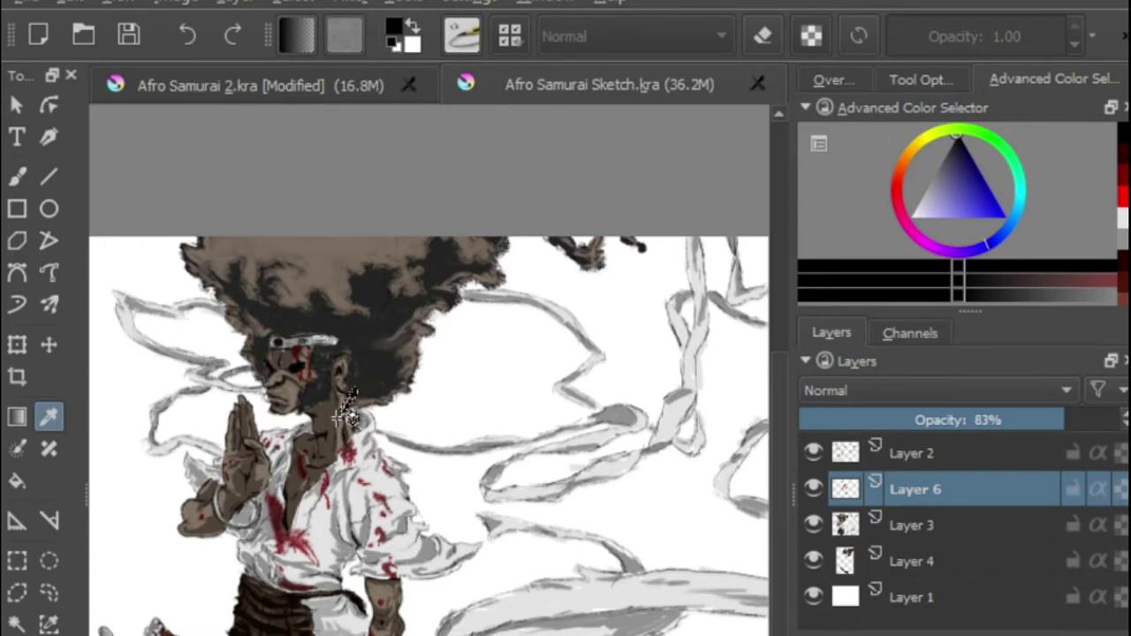
left_click(343, 414)
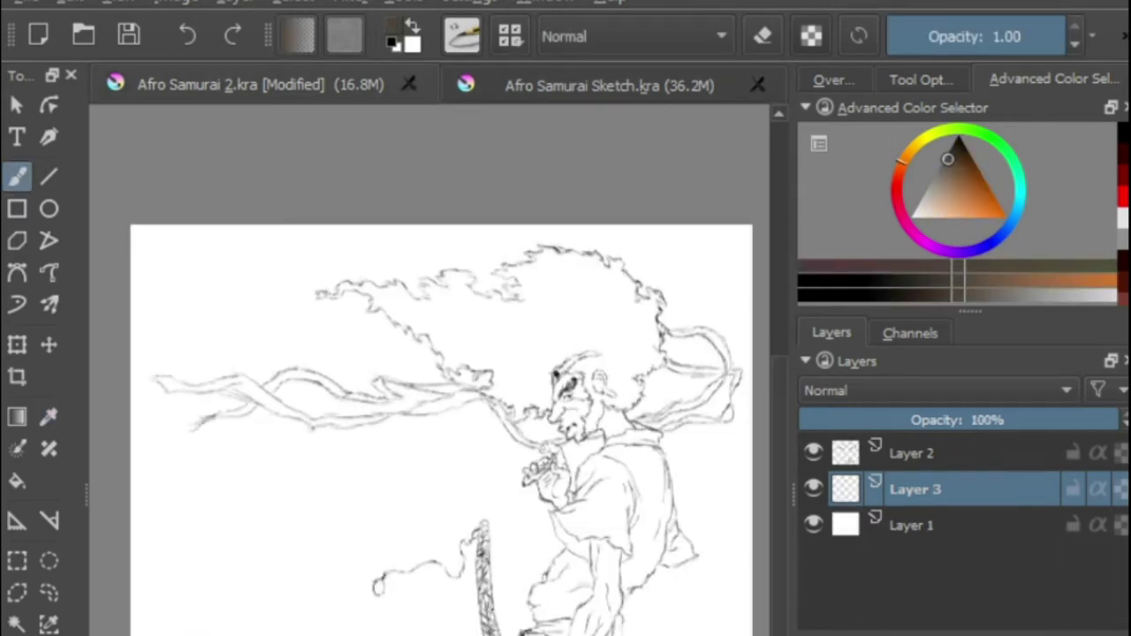
Switch to a solid paint brush and block in the face, ear and neck with dark brown on Layer 3.
scroll(575, 380, "up", 3)
left_click_drag(534, 601, 418, 601)
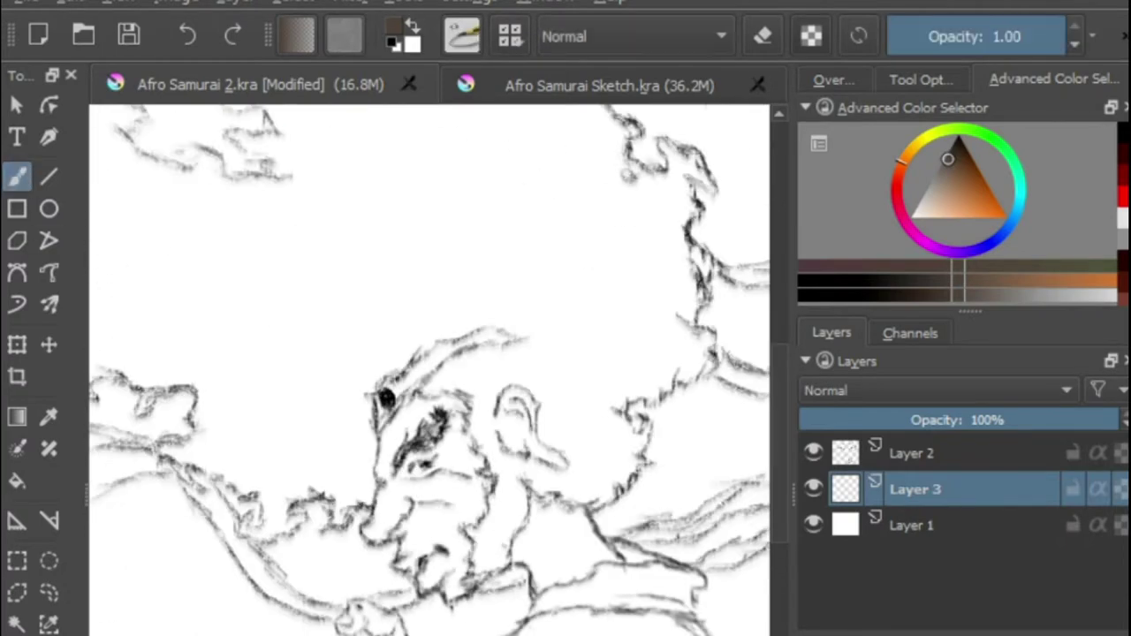
left_click(528, 432)
key("slash")
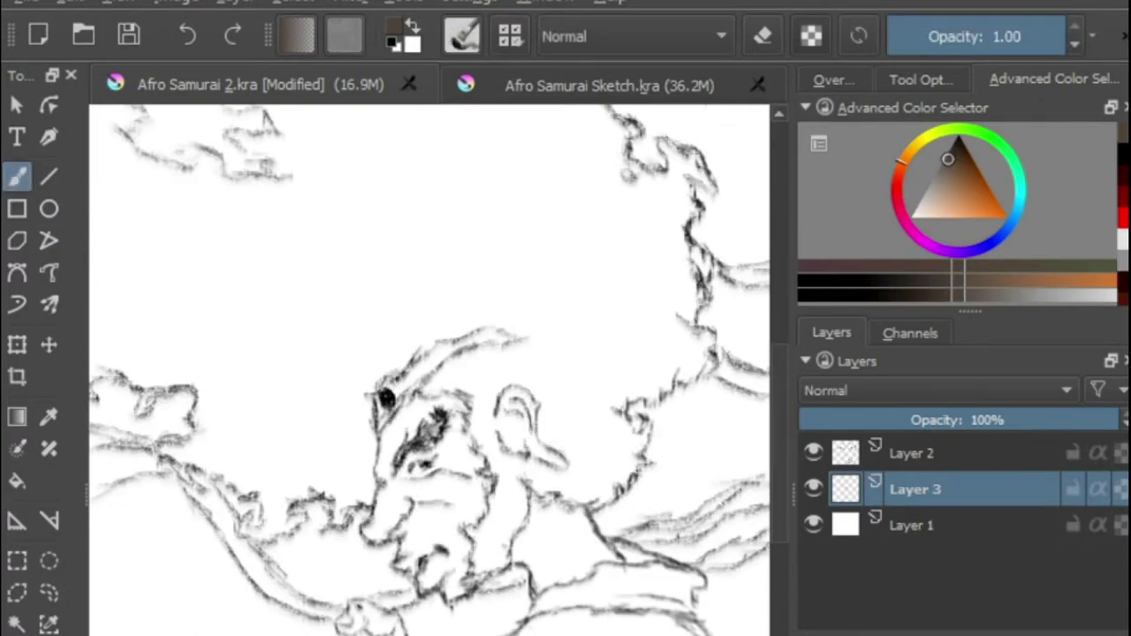
mouse_move(561, 461)
left_mouse_down()
mouse_move(511, 402)
mouse_move(502, 427)
mouse_move(561, 462)
left_mouse_up()
mouse_move(617, 559)
left_mouse_down()
mouse_move(585, 520)
mouse_move(545, 535)
mouse_move(584, 523)
mouse_move(600, 559)
left_mouse_up()
mouse_move(613, 562)
left_mouse_down()
mouse_move(687, 626)
mouse_move(565, 596)
left_mouse_up()
key("ctrl+z")
mouse_move(388, 527)
left_mouse_down()
mouse_move(442, 442)
mouse_move(406, 495)
mouse_move(477, 530)
mouse_move(402, 555)
mouse_move(405, 534)
left_mouse_up()
Fill the raised hand and the lowered arm down to its hand with the dark brown skin colour.
left_click_drag(265, 629, 288, 469)
mouse_move(396, 506)
left_mouse_down()
mouse_move(433, 529)
mouse_move(404, 492)
mouse_move(429, 426)
mouse_move(378, 353)
left_mouse_up()
left_click_drag(336, 444, 391, 398)
mouse_move(439, 525)
left_mouse_down()
mouse_move(411, 541)
mouse_move(396, 529)
left_mouse_up()
left_click_drag(424, 539, 277, 149)
mouse_move(416, 450)
left_mouse_down()
mouse_move(429, 303)
mouse_move(386, 546)
mouse_move(283, 548)
mouse_move(261, 618)
left_mouse_up()
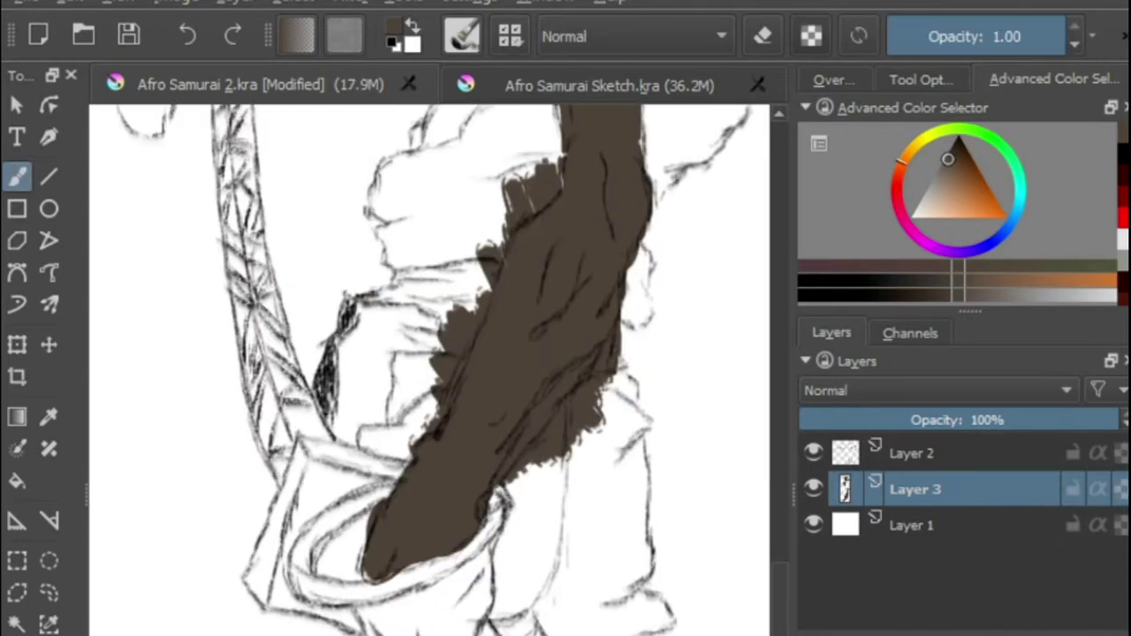
mouse_move(389, 618)
left_mouse_down()
mouse_move(442, 623)
mouse_move(495, 548)
left_mouse_up()
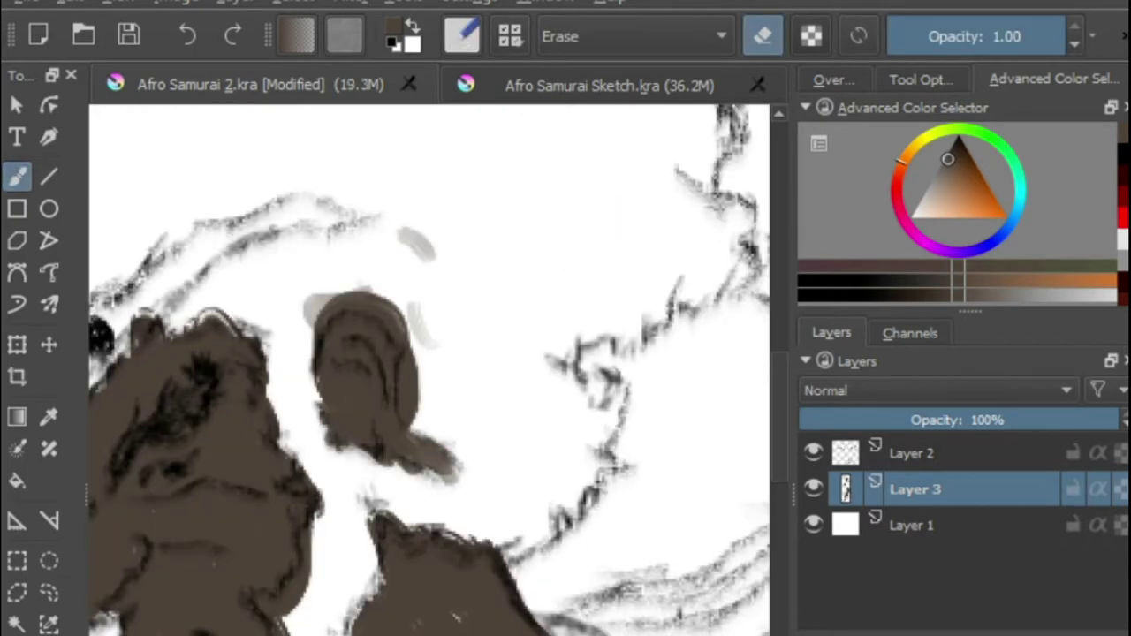
Erase the brown paint that spills past the outlines of the ear, jaw and neck.
left_click_drag(442, 340, 424, 256)
left_click_drag(296, 318, 293, 230)
left_click_drag(389, 477, 337, 469)
left_click_drag(314, 513, 311, 539)
left_click_drag(283, 609, 311, 538)
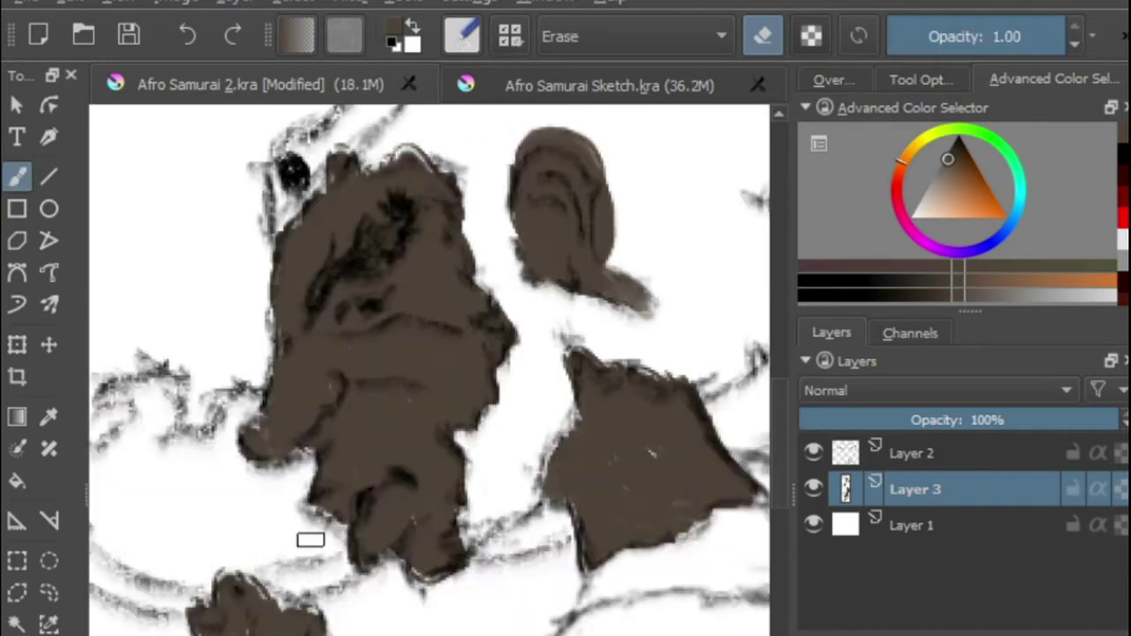
Erase the excess brown around the face and forehead, undoing stray eraser strokes along the way.
left_click_drag(311, 538, 351, 571)
left_click_drag(287, 472, 251, 410)
key("ctrl+z")
key("ctrl+z")
left_click_drag(431, 588, 463, 575)
left_click_drag(274, 464, 229, 416)
key("ctrl+z")
left_click_drag(349, 159, 302, 177)
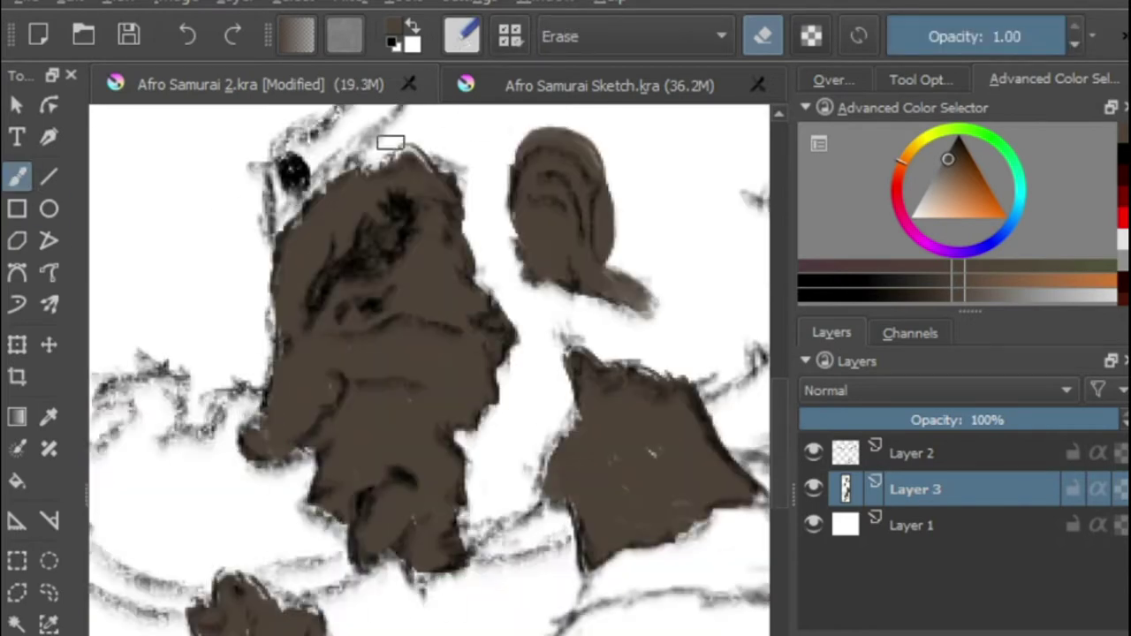
left_click_drag(449, 165, 336, 175)
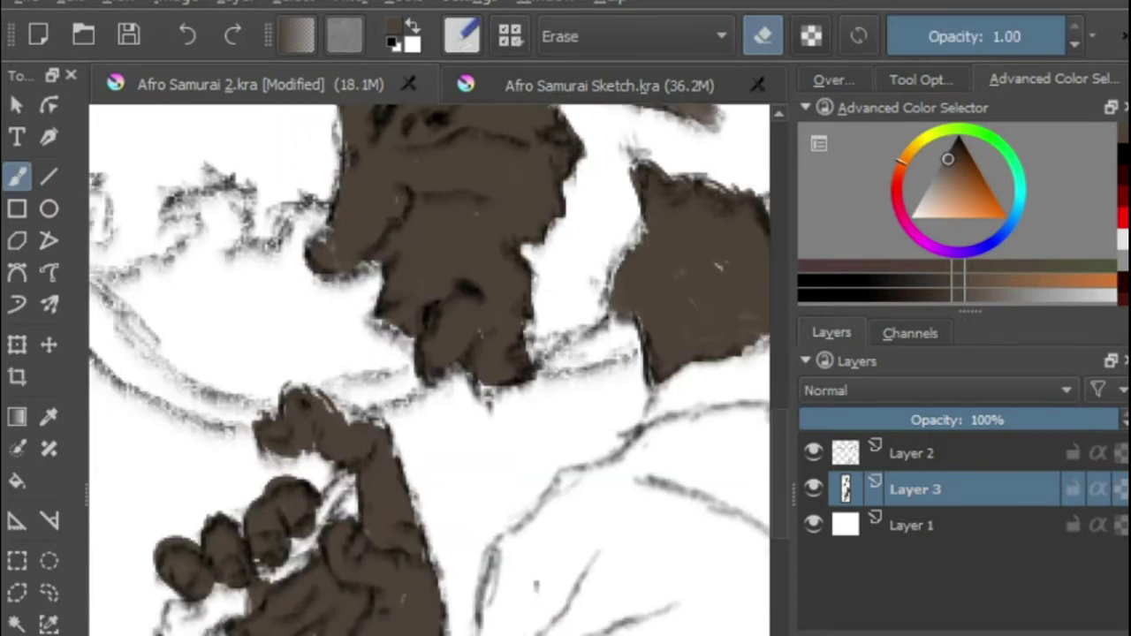
Clean up the brown edges around the fingers of the raised hand with the eraser.
key("e")
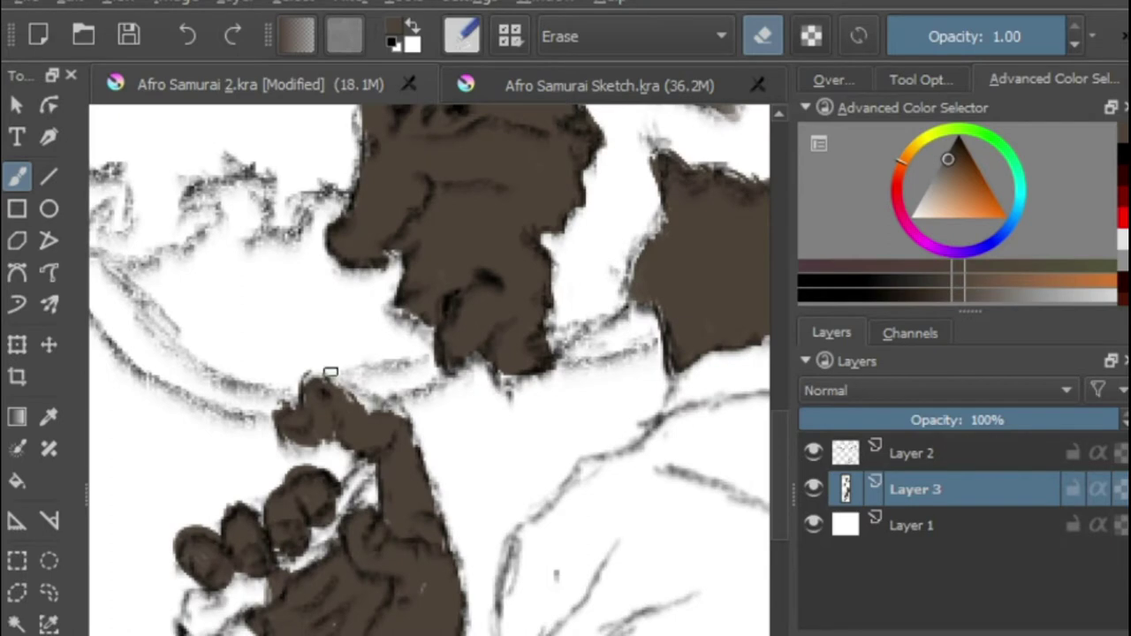
left_click_drag(180, 536, 198, 530)
mouse_move(345, 489)
left_mouse_down()
mouse_move(290, 469)
mouse_move(341, 530)
mouse_move(240, 609)
mouse_move(370, 470)
left_mouse_up()
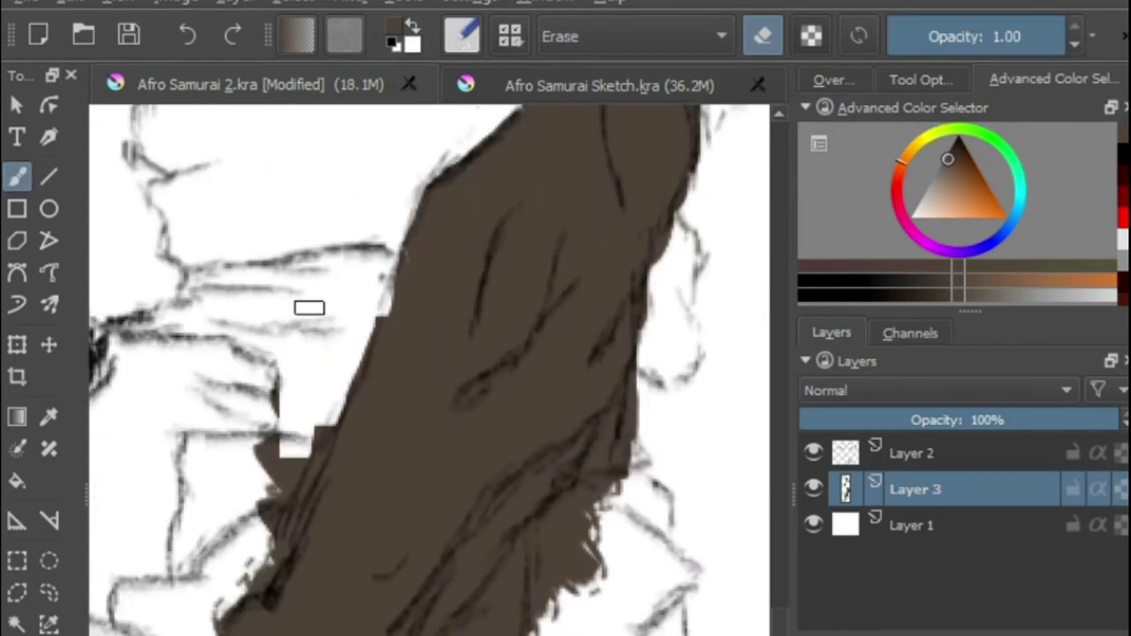
Erase the brown overspill on both sides of the lowered arm and around its hand.
left_click_drag(309, 306, 206, 613)
mouse_move(618, 566)
left_mouse_down()
mouse_move(613, 442)
mouse_move(538, 530)
mouse_move(477, 632)
left_mouse_up()
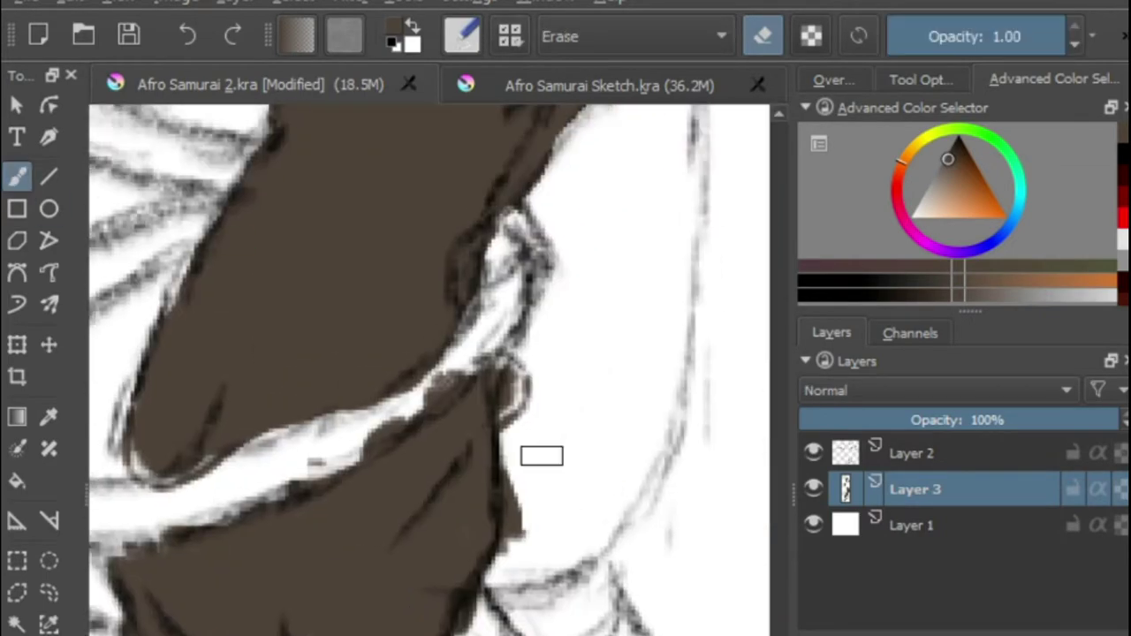
mouse_move(543, 457)
left_mouse_down()
mouse_move(423, 452)
mouse_move(477, 618)
left_mouse_up()
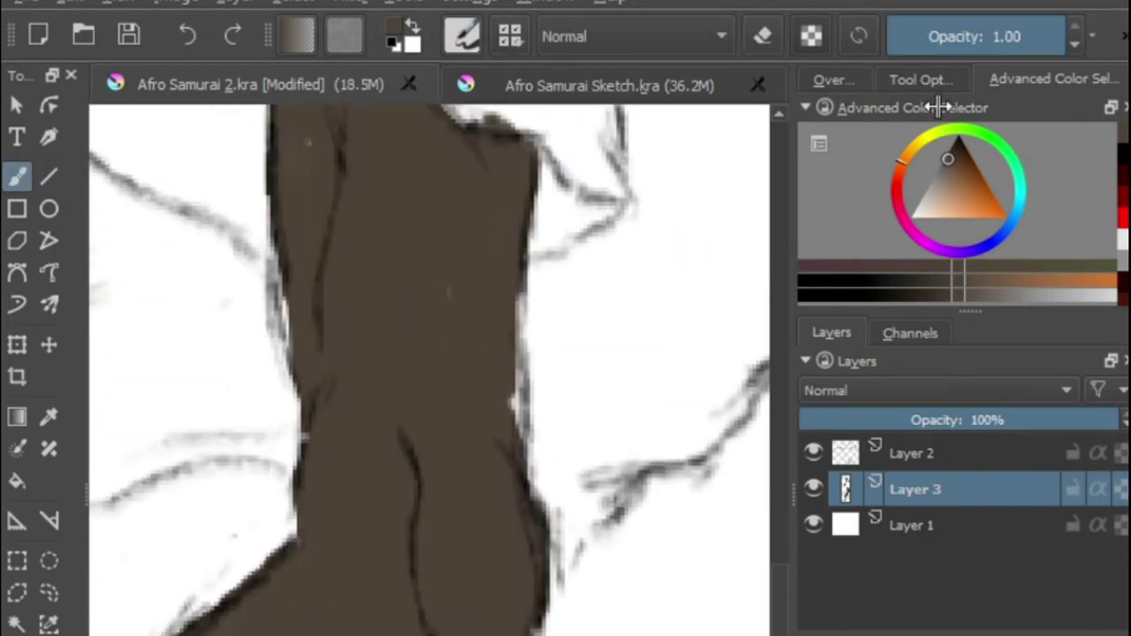
Fill the small unpainted gaps along the lowered arm's edges with dark brown.
left_click_drag(298, 306, 298, 341)
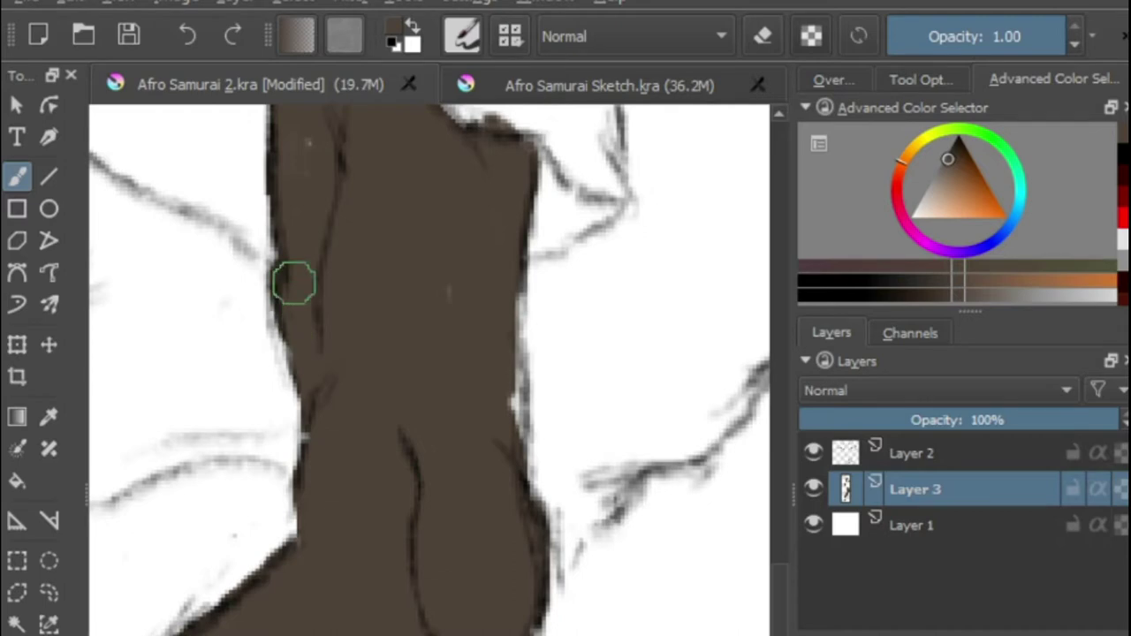
left_click_drag(507, 404, 508, 483)
mouse_move(455, 614)
left_mouse_down()
mouse_move(518, 295)
mouse_move(491, 339)
left_mouse_up()
Paint highlights in a lighter brown on the face and neck.
key("slash")
key("e")
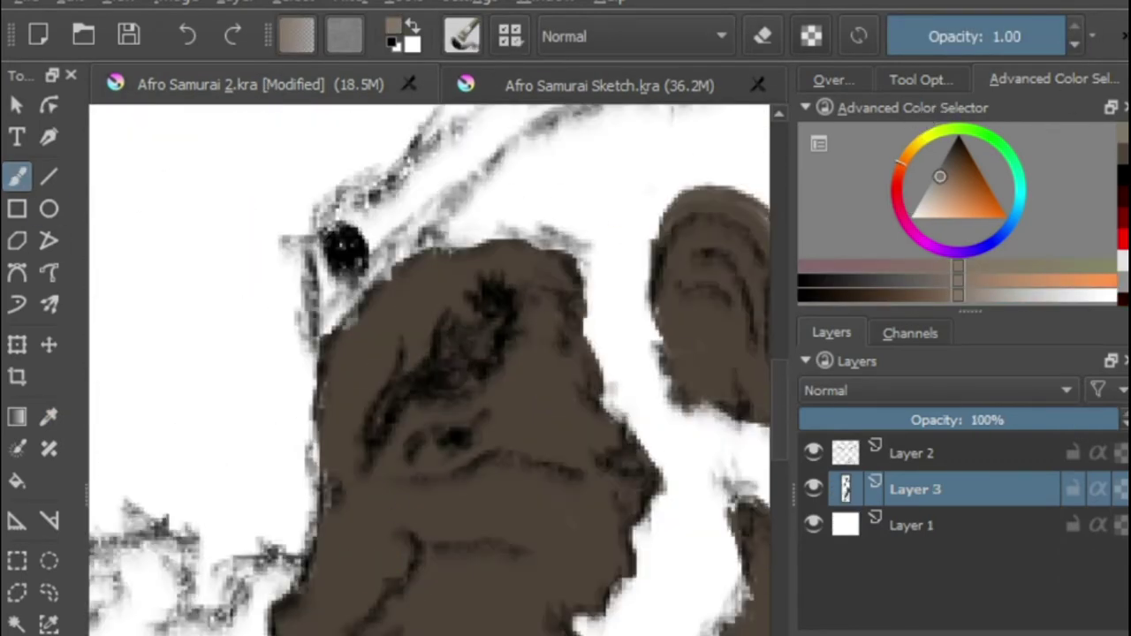
mouse_move(294, 626)
left_mouse_down()
mouse_move(334, 523)
mouse_move(323, 402)
mouse_move(367, 299)
left_mouse_up()
left_click_drag(433, 471, 583, 417)
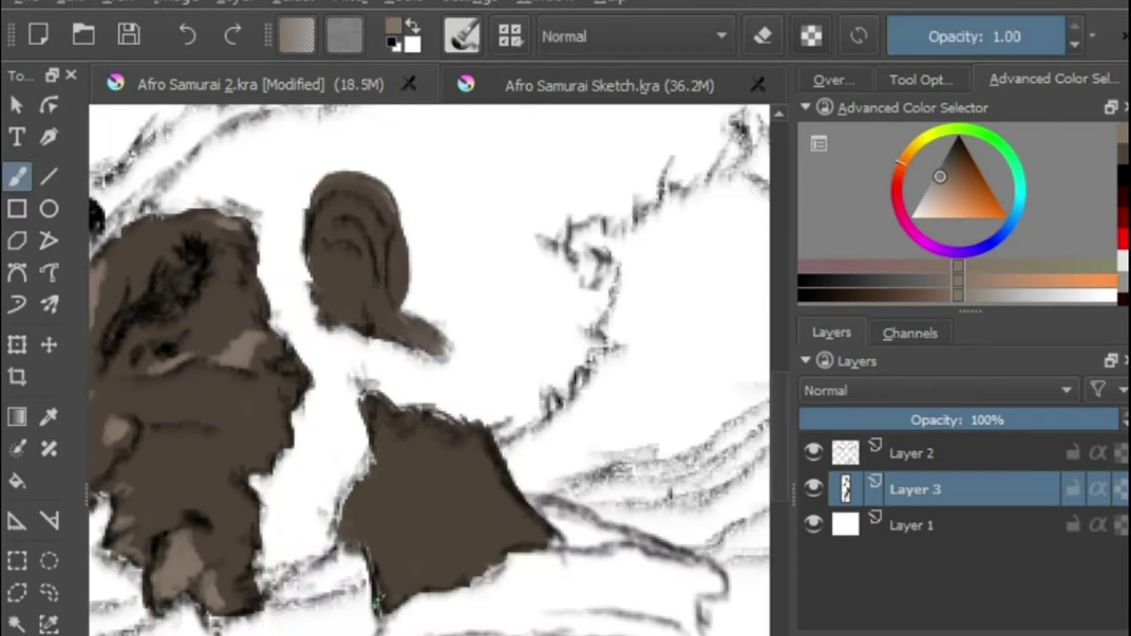
left_click_drag(500, 455, 553, 531)
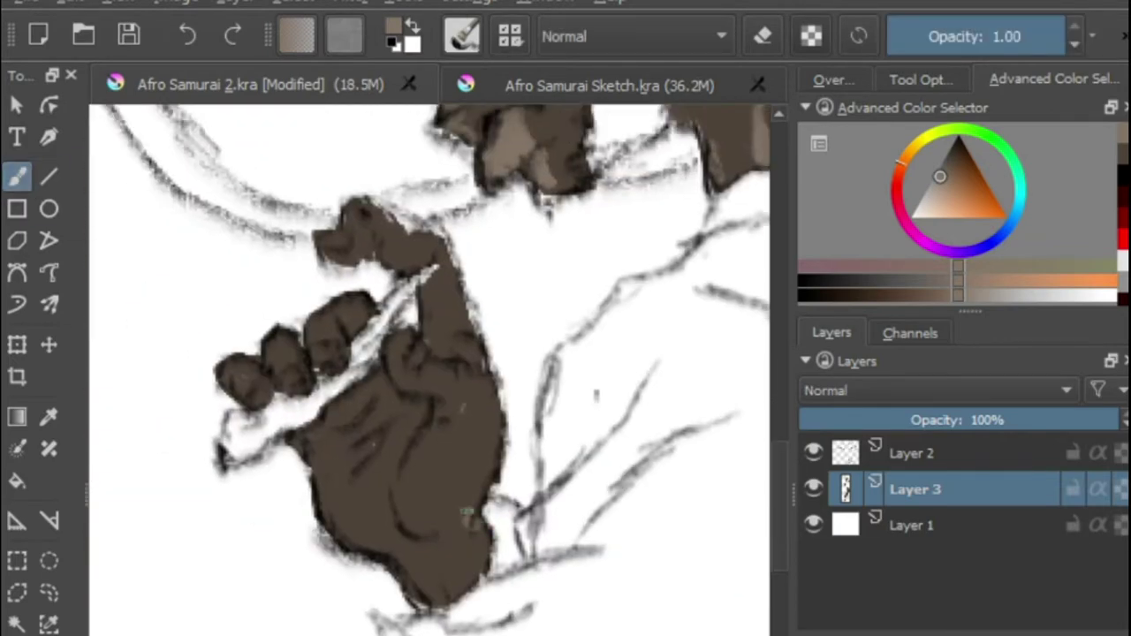
Add lighter brown highlights to the palm edge, thumb and fingers of the raised hand.
left_click_drag(473, 517, 496, 406)
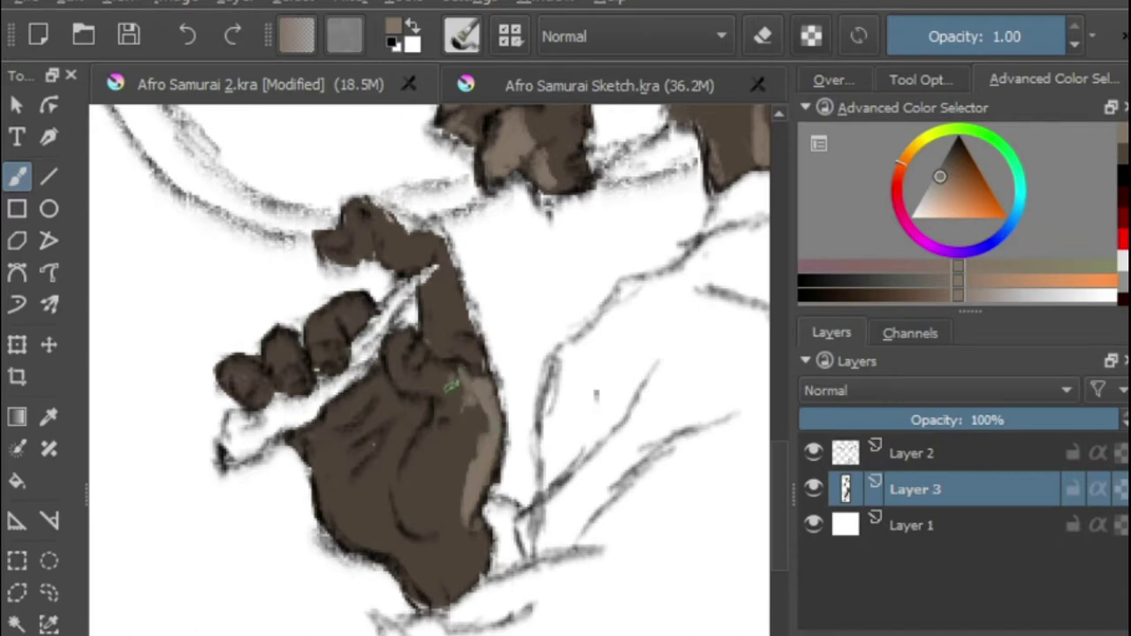
mouse_move(480, 367)
left_mouse_down()
mouse_move(460, 301)
mouse_move(407, 236)
left_mouse_up()
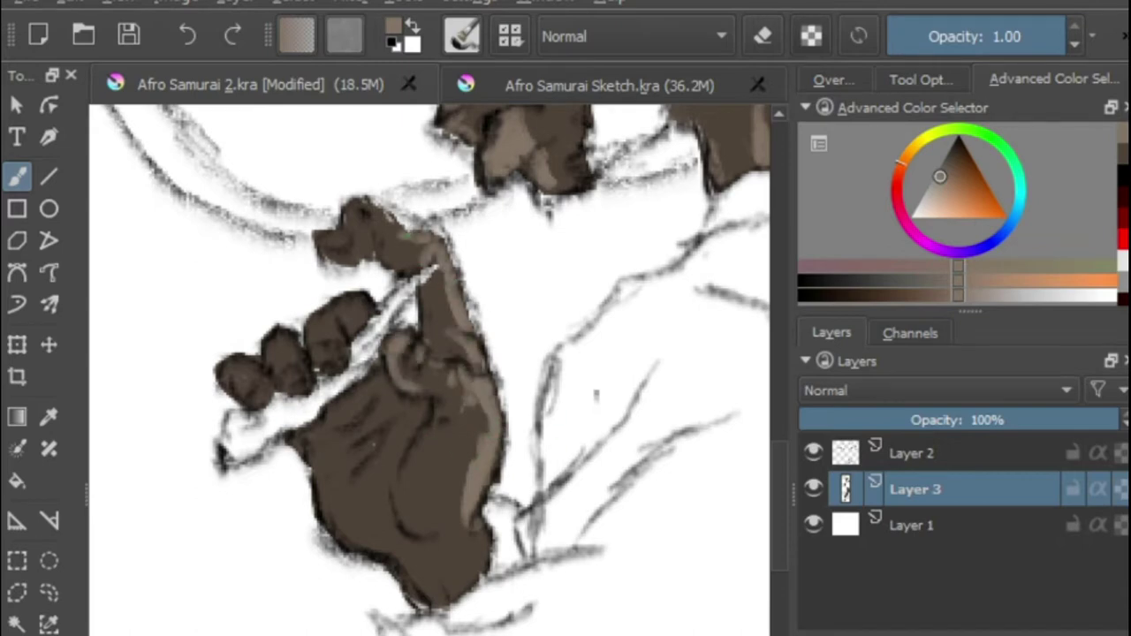
scroll(393, 325, "down", 4)
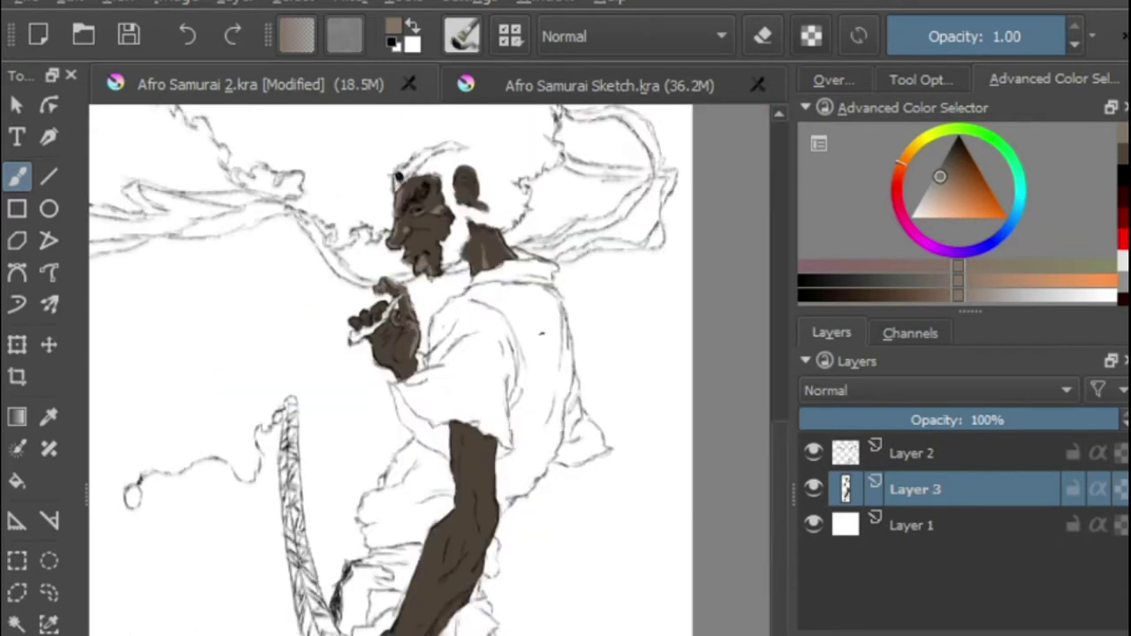
scroll(384, 345, "up", 4)
left_click_drag(440, 552, 348, 466)
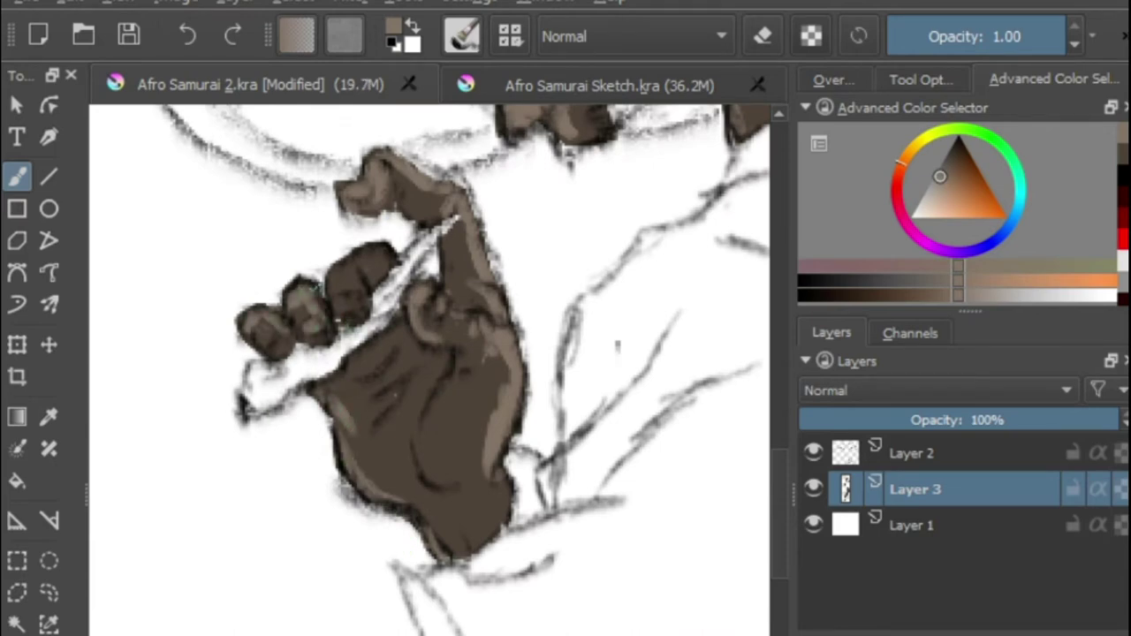
scroll(305, 605, "down", 4)
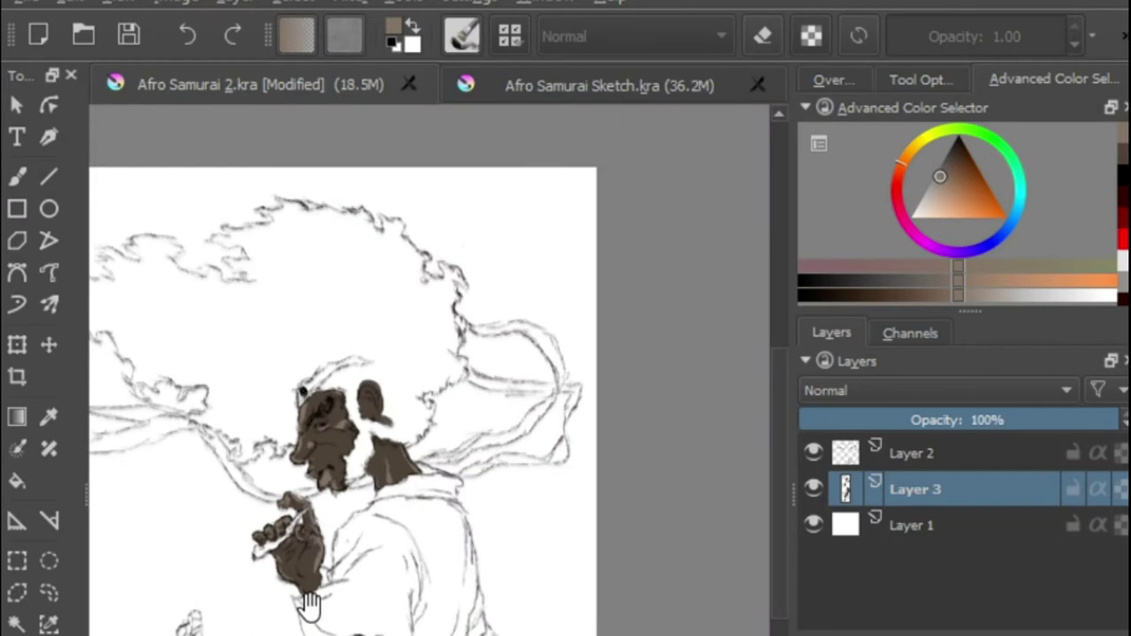
Paint lighter brown highlights along the upper arm's front edge, the elbow bend and the muscle beside it.
left_click_drag(311, 606, 343, 364)
scroll(412, 499, "up", 2)
scroll(418, 345, "up", 2)
mouse_move(341, 279)
left_mouse_down()
mouse_move(362, 477)
mouse_move(358, 579)
left_mouse_up()
left_click_drag(228, 632, 207, 492)
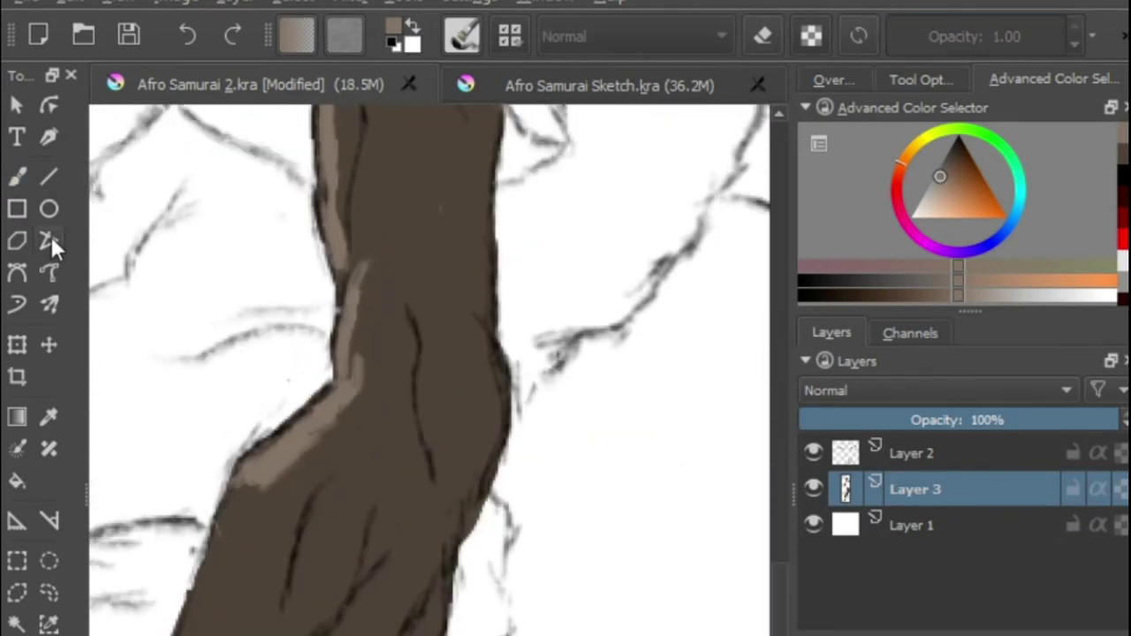
left_click_drag(426, 362, 437, 467)
left_click_drag(440, 387, 440, 477)
mouse_move(425, 320)
left_mouse_down()
mouse_move(449, 387)
mouse_move(446, 362)
left_mouse_up()
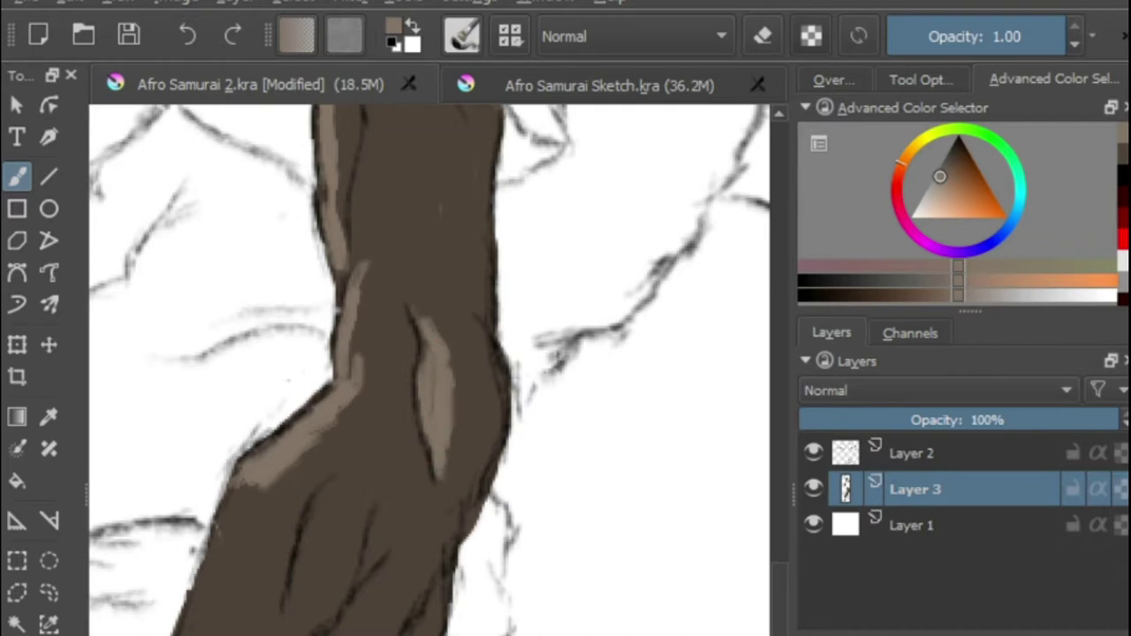
Paint lighter brown highlights on the upper forearm, along its front edge and on the muscle below the elbow.
left_click_drag(235, 495, 214, 557)
mouse_move(309, 579)
left_mouse_down()
mouse_move(336, 497)
mouse_move(347, 516)
mouse_move(299, 596)
left_mouse_up()
left_click_drag(310, 531, 460, 373)
left_click(18, 177)
left_click_drag(369, 380, 341, 470)
mouse_move(391, 374)
left_mouse_down()
mouse_move(362, 470)
mouse_move(427, 319)
mouse_move(504, 237)
left_mouse_up()
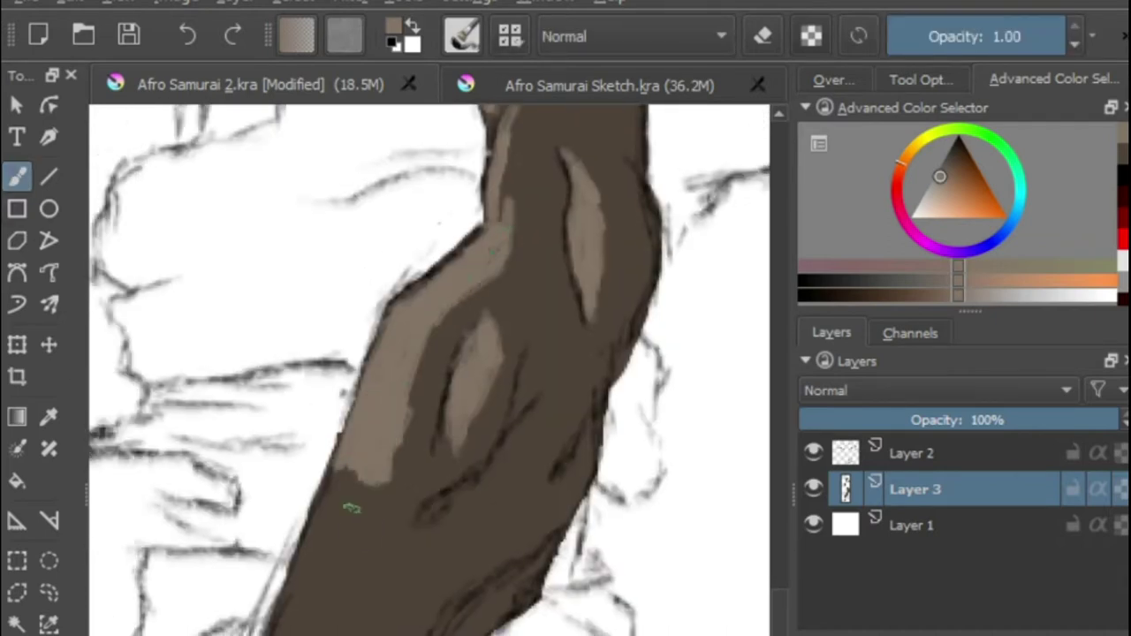
Extend the lighter brown highlights down the forearm's front edge to the wrist and along the diagonal muscle line.
left_click_drag(348, 474, 290, 613)
left_click_drag(378, 488, 285, 629)
mouse_move(347, 607)
left_mouse_down()
mouse_move(429, 521)
mouse_move(320, 630)
left_mouse_up()
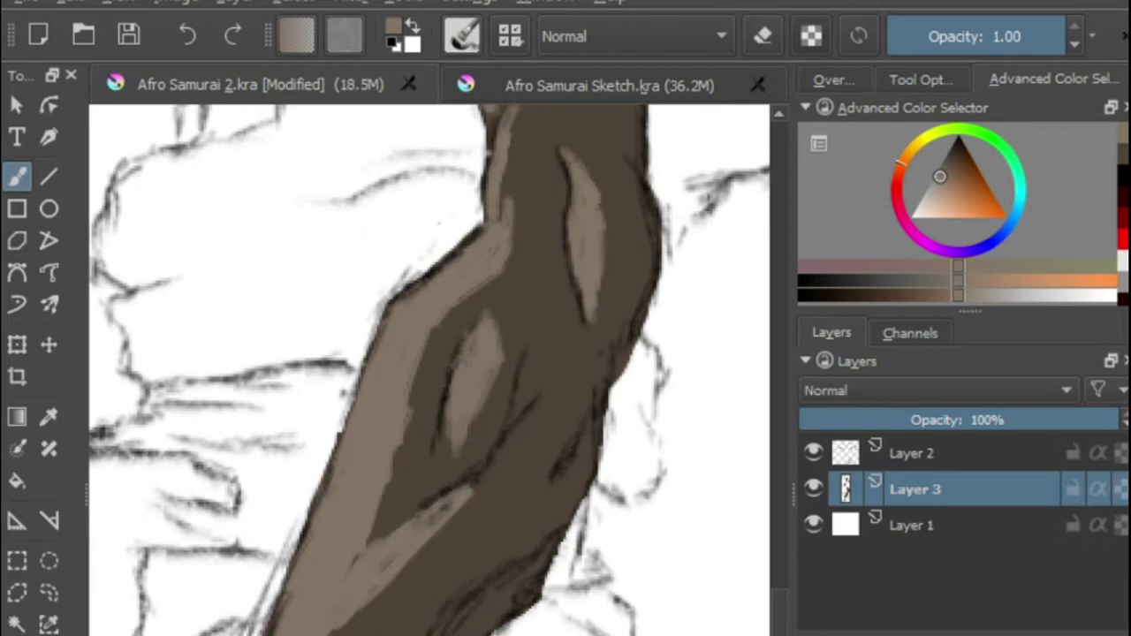
left_click_drag(354, 539, 447, 372)
left_click(17, 177)
left_click_drag(297, 573, 322, 631)
left_click_drag(321, 610, 361, 517)
left_click_drag(385, 479, 343, 597)
mouse_move(341, 621)
left_mouse_down()
mouse_move(331, 633)
mouse_move(419, 477)
left_mouse_up()
Paint the white of the figure's eye in light grey.
scroll(517, 530, "down", 5)
left_click_drag(492, 305, 427, 422)
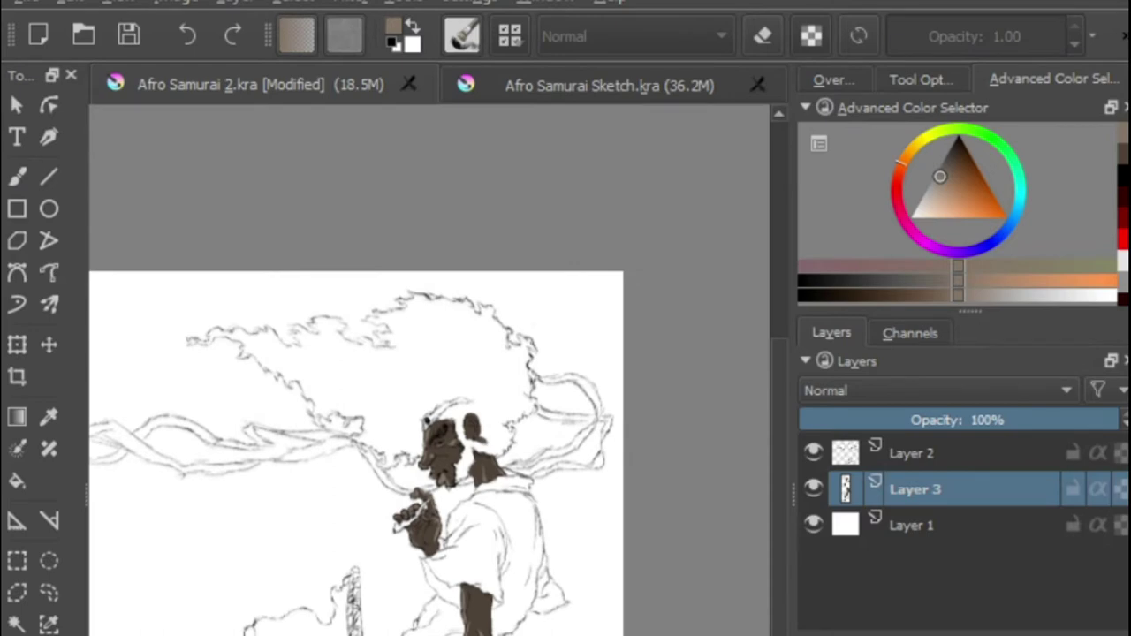
scroll(518, 354, "up", 3)
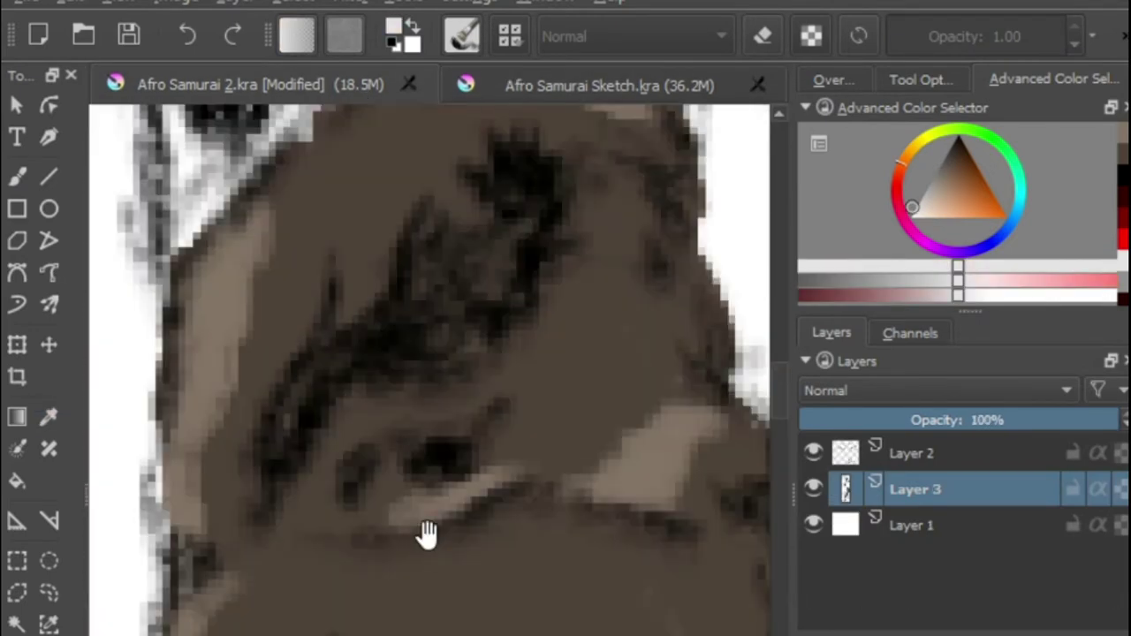
left_click_drag(371, 482, 423, 484)
Fill the robe's collar, body, sleeve and lower folds with a light grey base and save the drawing.
scroll(278, 486, "down", 5)
left_click_drag(285, 502, 308, 285)
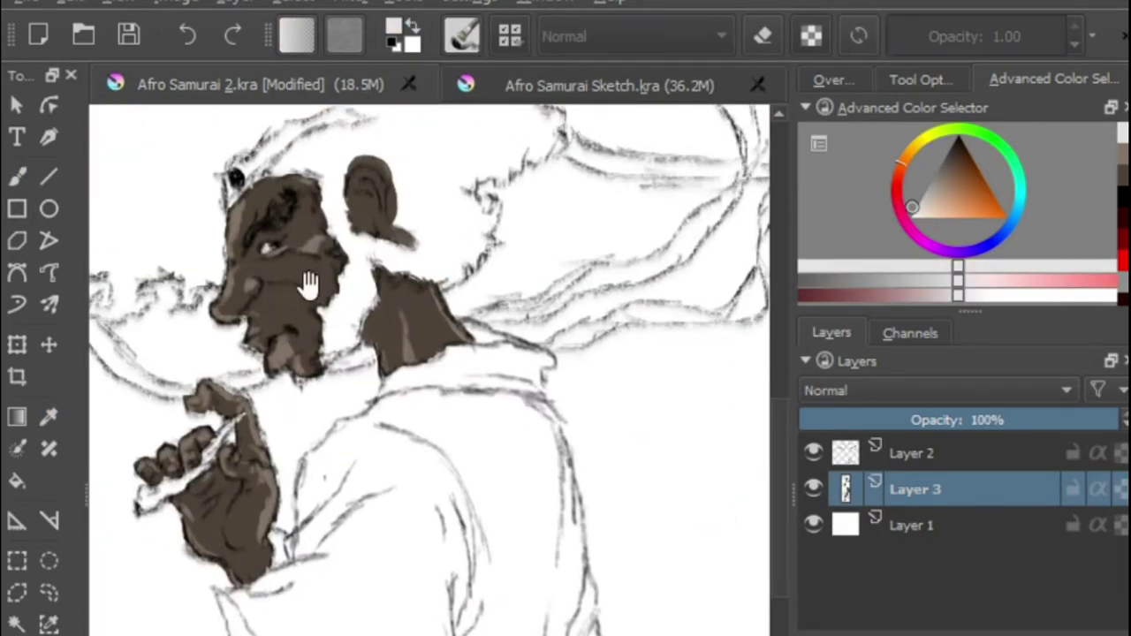
mouse_move(497, 530)
left_mouse_down()
mouse_move(532, 618)
mouse_move(544, 479)
mouse_move(528, 360)
mouse_move(409, 403)
mouse_move(450, 480)
mouse_move(333, 518)
mouse_move(370, 445)
mouse_move(415, 403)
mouse_move(322, 582)
mouse_move(317, 541)
mouse_move(286, 626)
mouse_move(245, 607)
left_mouse_up()
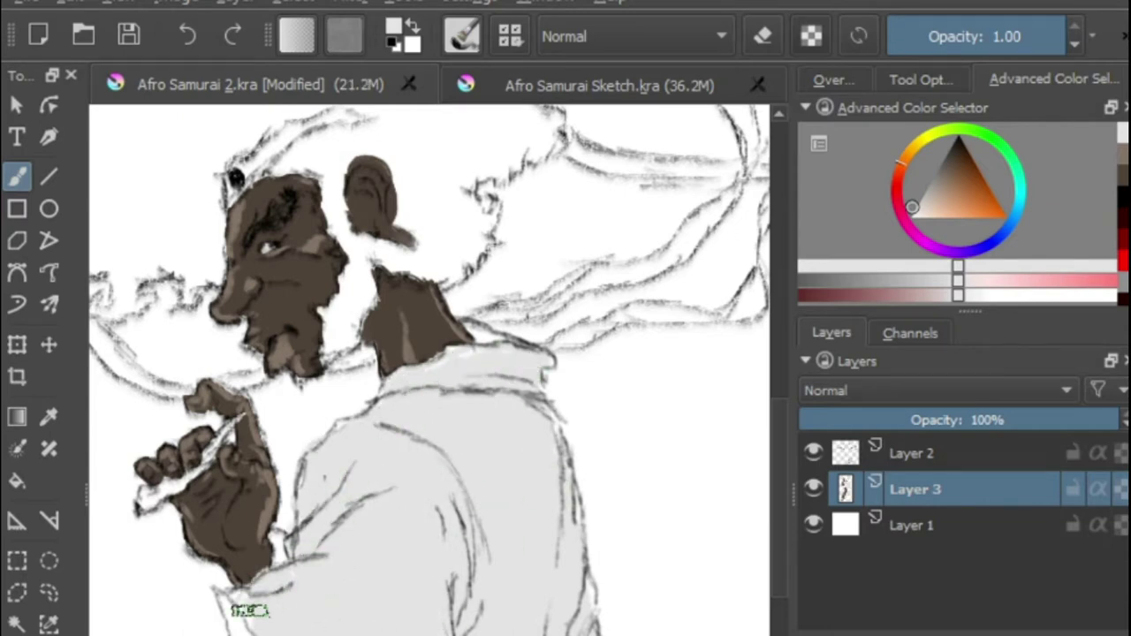
key("ctrl+s")
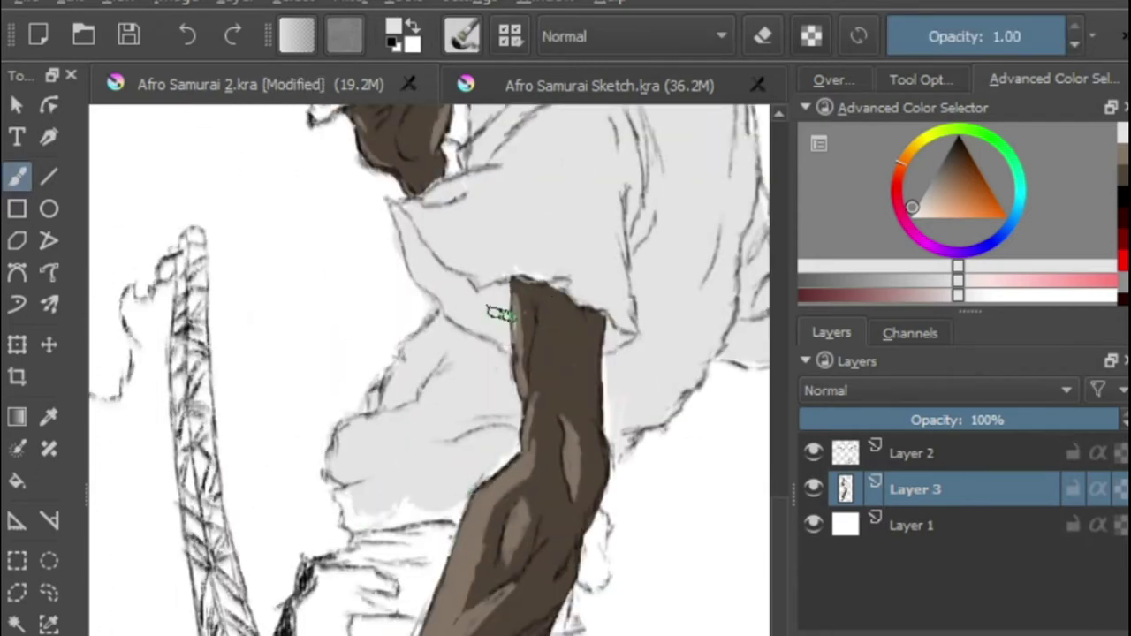
left_click_drag(367, 517, 454, 503)
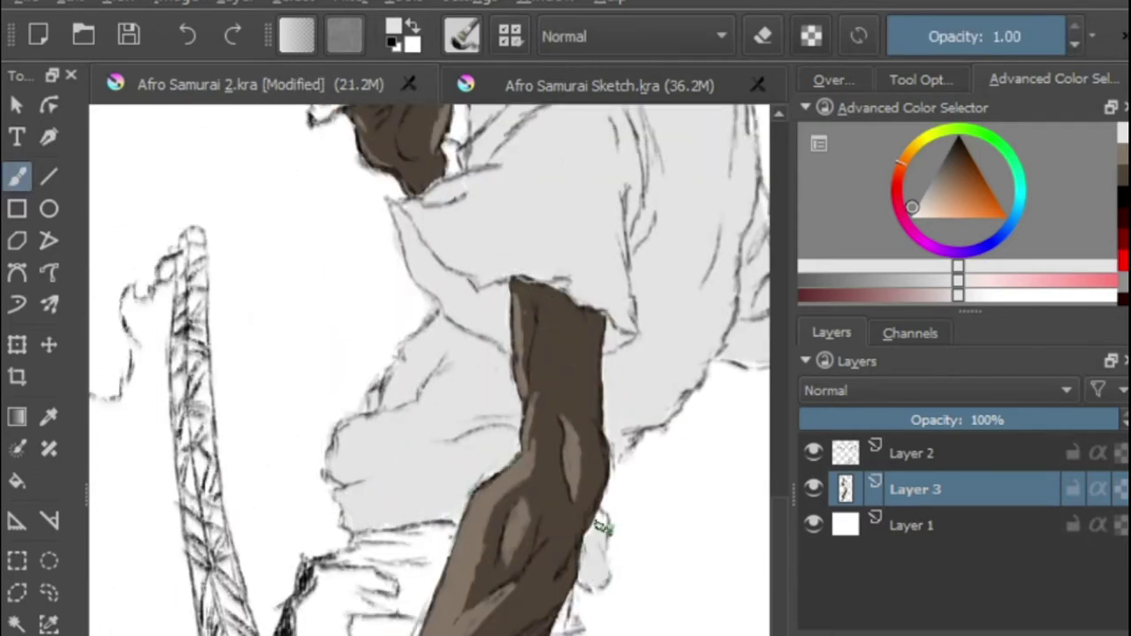
Paint mid-grey shadows over the robe's sleeve folds, shoulder and upper back.
left_click_drag(620, 124, 389, 556)
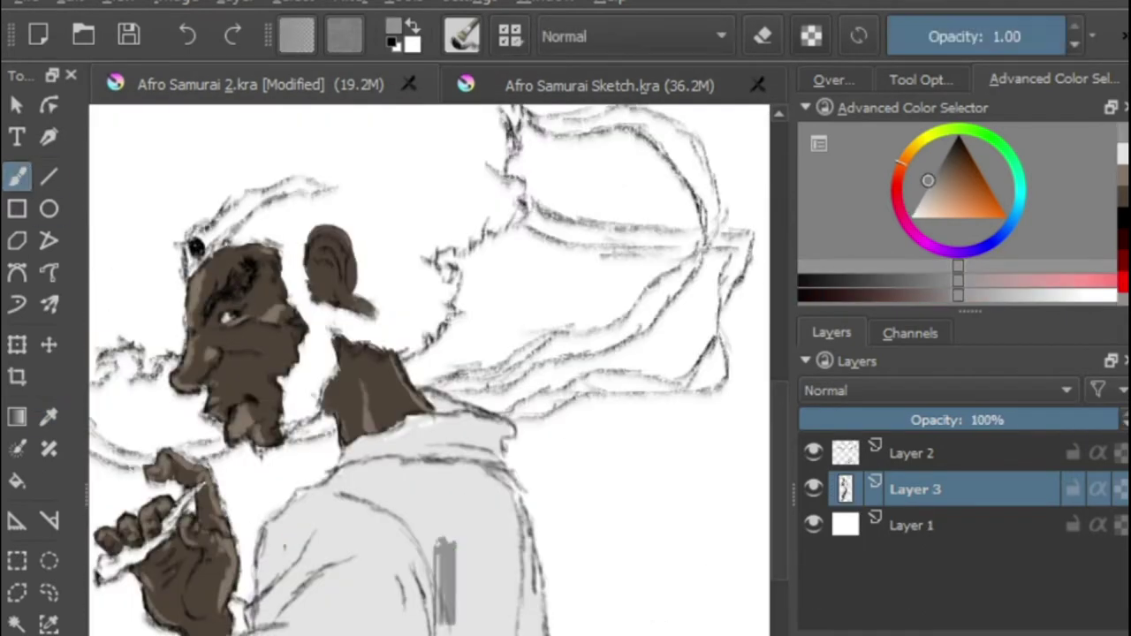
left_click_drag(150, 619, 130, 539)
left_click(17, 176)
mouse_move(304, 501)
left_mouse_down()
mouse_move(272, 458)
mouse_move(401, 508)
mouse_move(431, 539)
mouse_move(389, 498)
mouse_move(388, 449)
mouse_move(367, 480)
left_mouse_up()
mouse_move(398, 433)
left_mouse_down()
mouse_move(477, 366)
mouse_move(393, 274)
mouse_move(481, 424)
mouse_move(402, 248)
mouse_move(508, 240)
mouse_move(487, 347)
left_mouse_up()
mouse_move(296, 420)
left_mouse_down()
mouse_move(371, 328)
mouse_move(433, 371)
mouse_move(354, 433)
mouse_move(394, 380)
mouse_move(375, 338)
mouse_move(376, 287)
mouse_move(329, 304)
left_mouse_up()
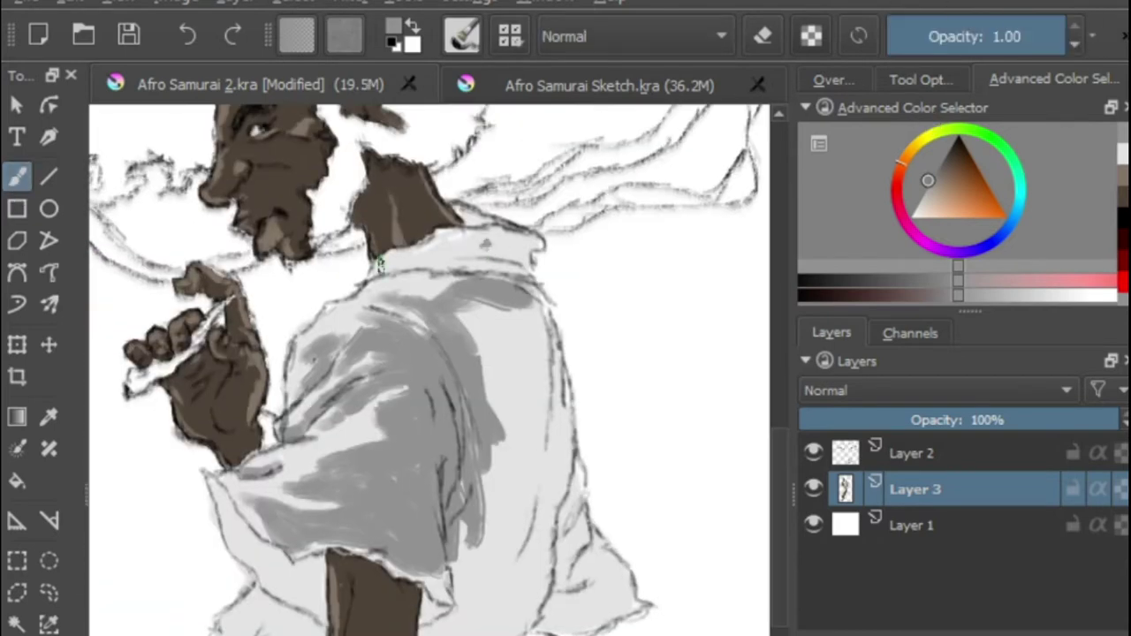
Shade the robe's collar, the whole back and the flap behind it in mid grey.
mouse_move(378, 263)
left_mouse_down()
mouse_move(405, 262)
mouse_move(517, 254)
left_mouse_up()
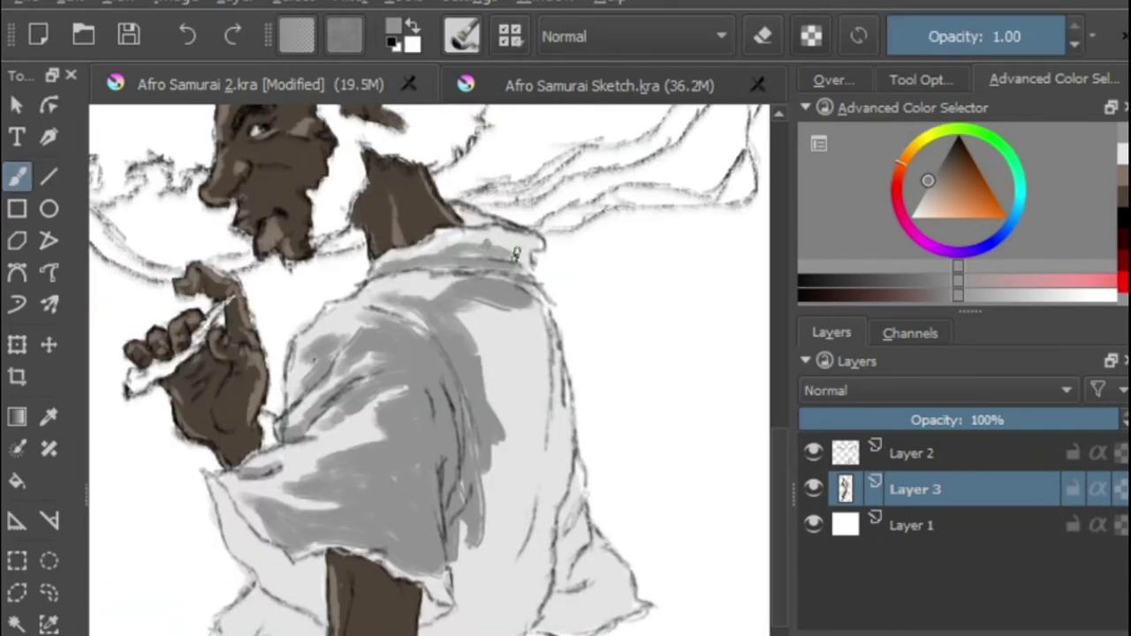
left_click_drag(526, 301, 500, 376)
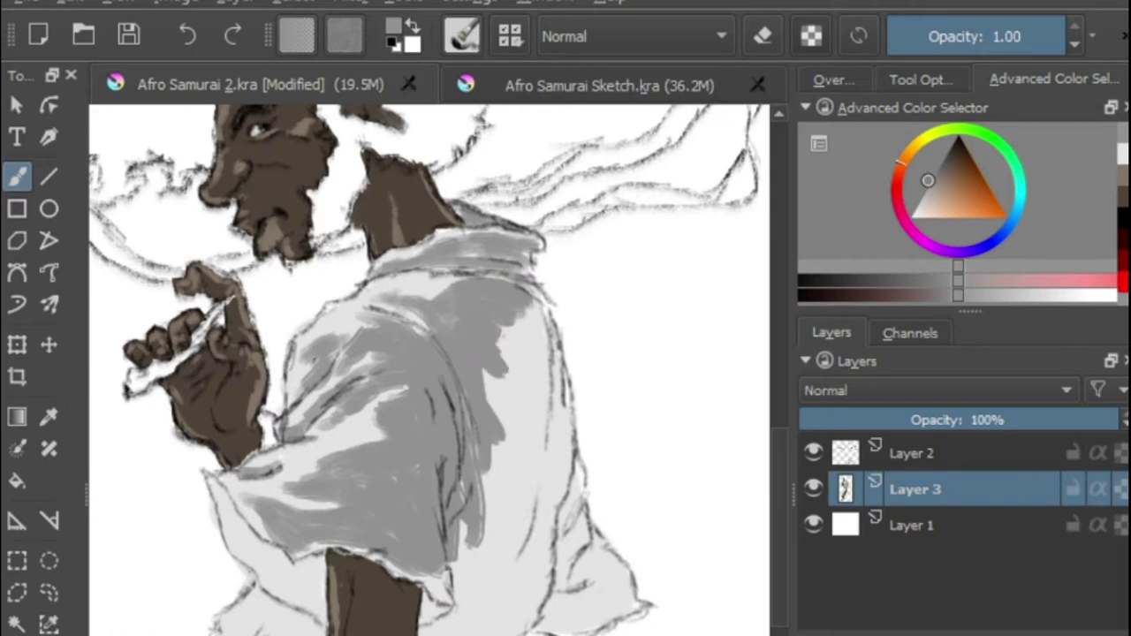
mouse_move(530, 305)
left_mouse_down()
mouse_move(564, 447)
mouse_move(528, 309)
mouse_move(456, 561)
mouse_move(416, 577)
mouse_move(459, 597)
mouse_move(532, 546)
mouse_move(557, 481)
mouse_move(552, 614)
left_mouse_up()
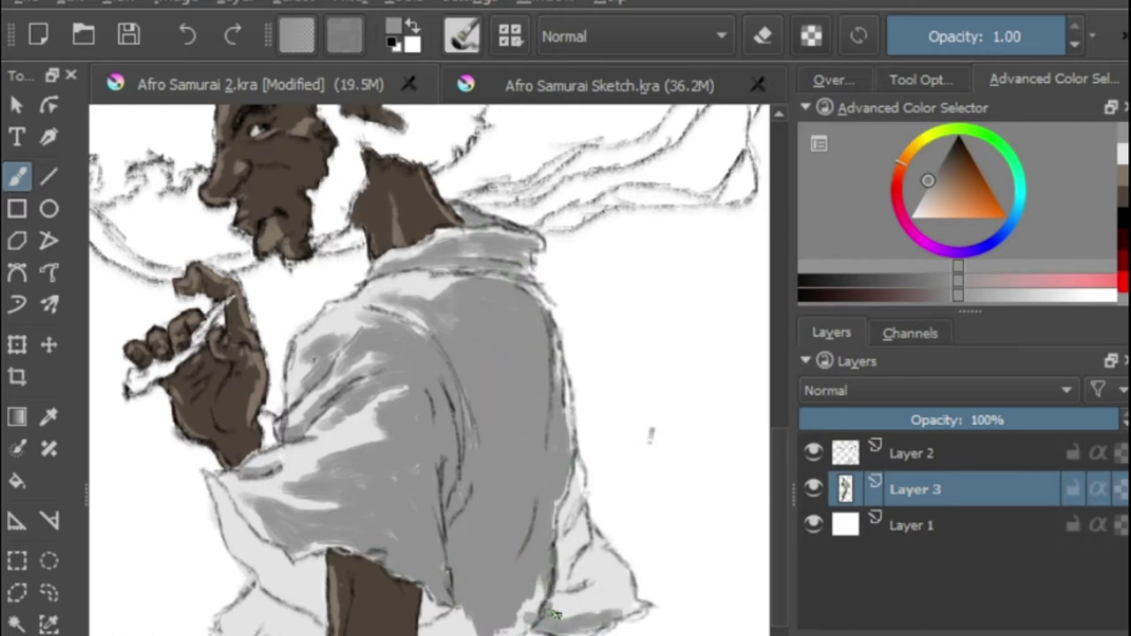
left_click_drag(583, 511, 557, 565)
Shade the robe's front folds at the waist and its lower back behind the arm in mid grey, then save.
scroll(406, 380, "down", 2)
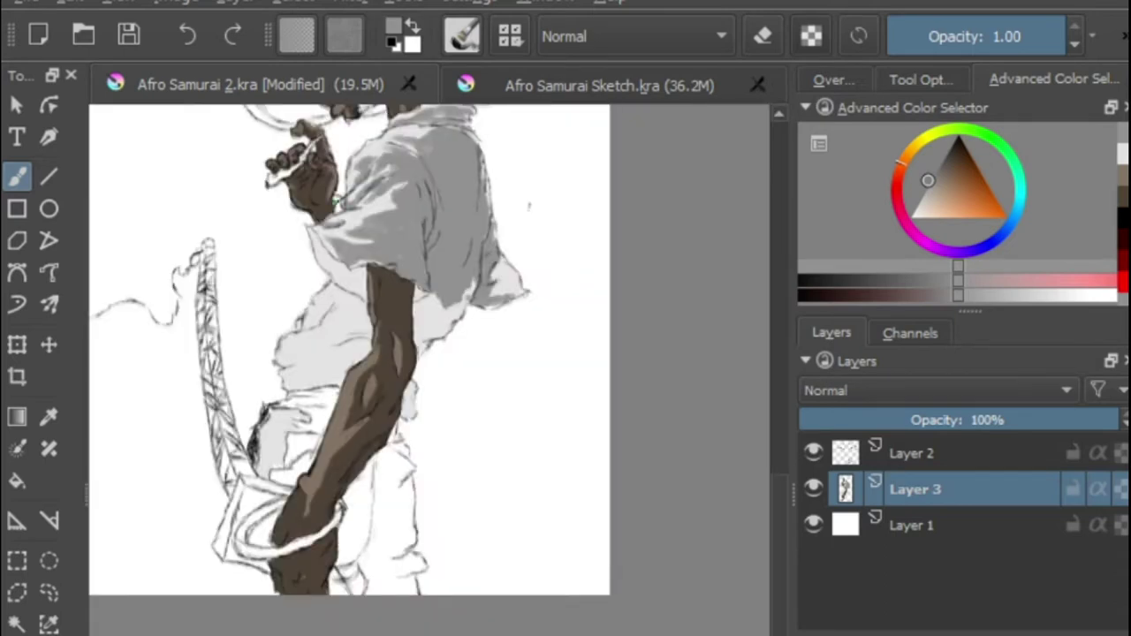
scroll(421, 388, "up", 1)
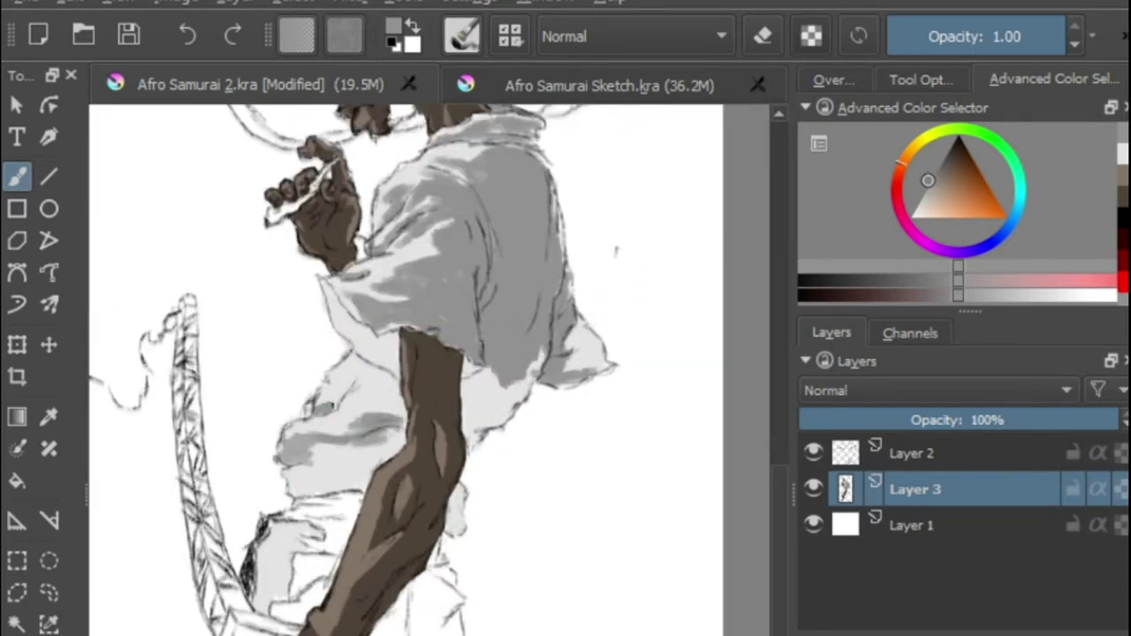
mouse_move(389, 371)
left_mouse_down()
mouse_move(390, 437)
mouse_move(398, 420)
mouse_move(362, 385)
left_mouse_up()
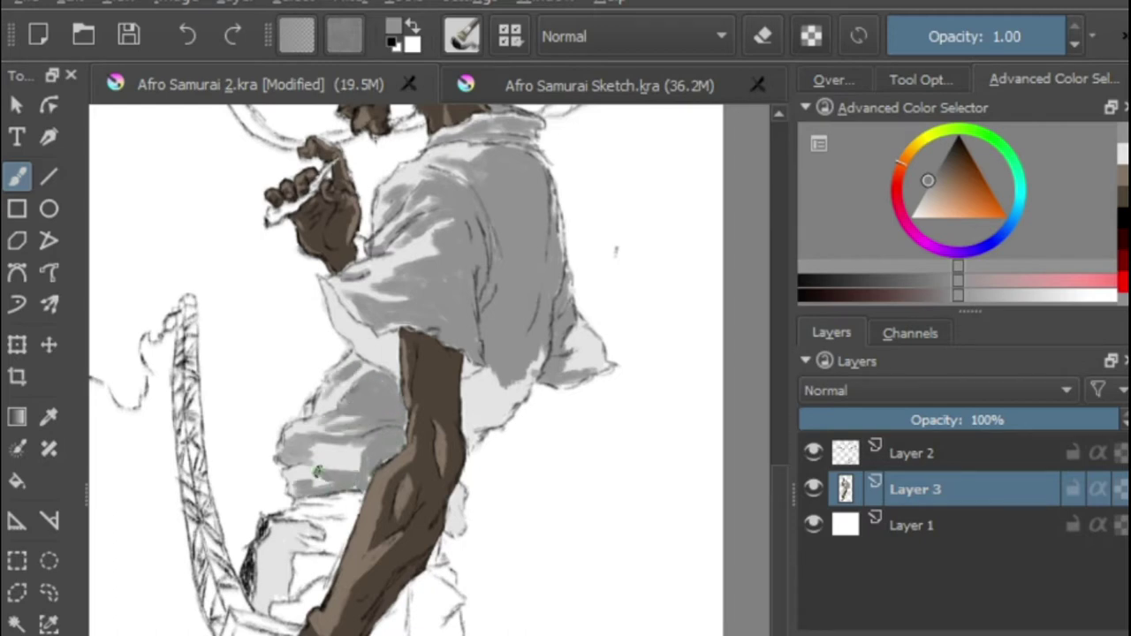
scroll(320, 456, "down", 3)
scroll(320, 456, "up", 3)
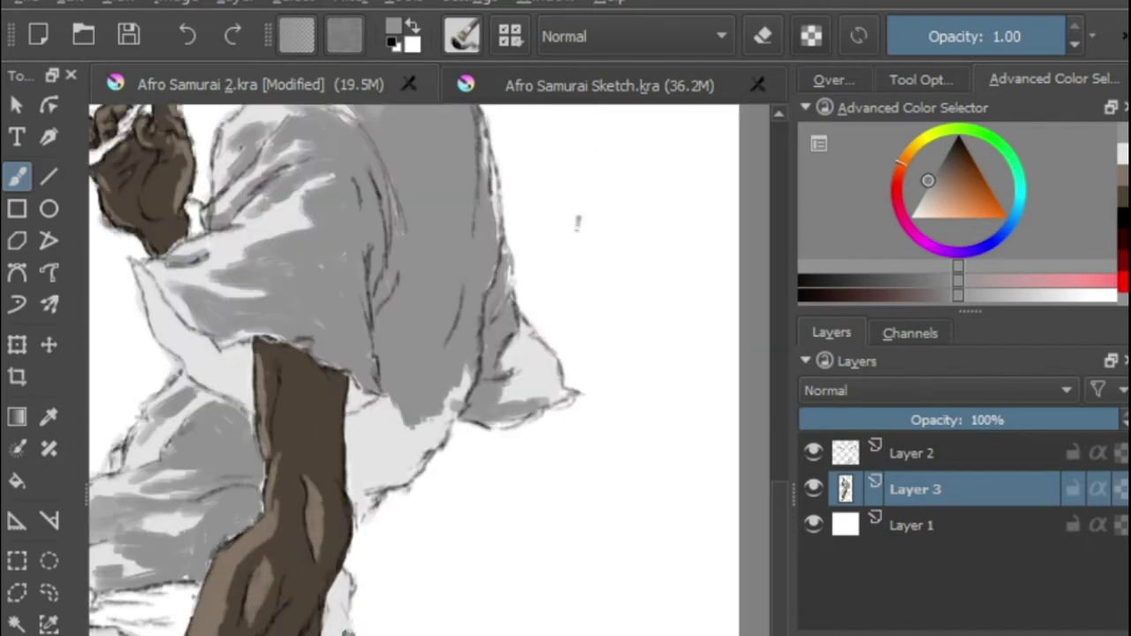
mouse_move(399, 412)
left_mouse_down()
mouse_move(358, 493)
mouse_move(390, 407)
mouse_move(425, 455)
left_mouse_up()
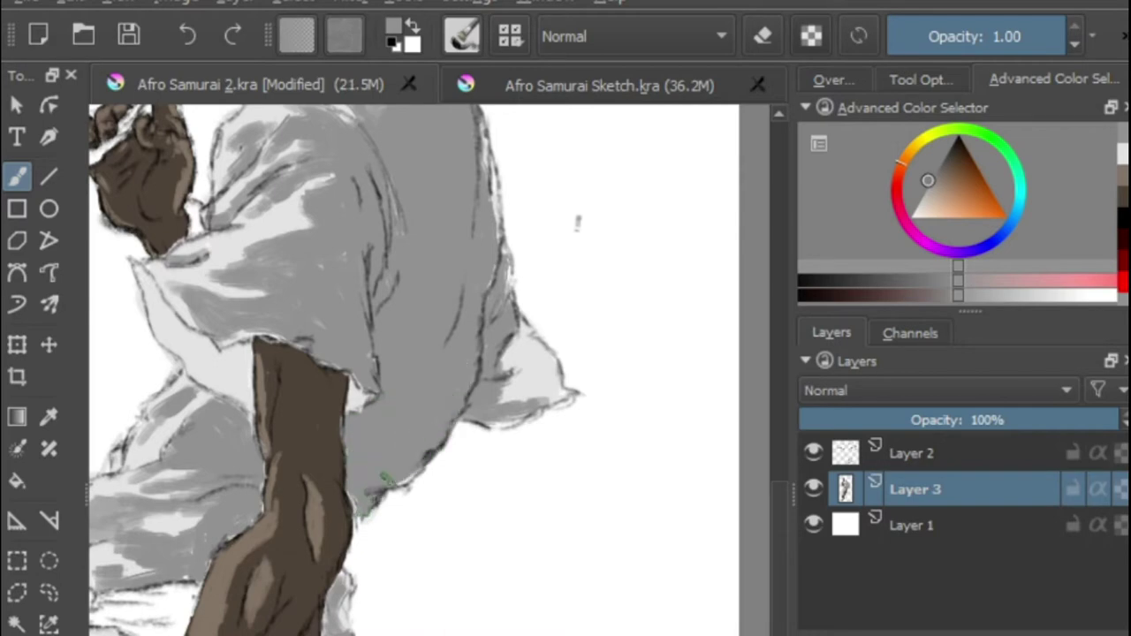
scroll(356, 493, "down", 3)
key("ctrl+s")
Fill the lower garment on both sides of the forearm with very dark brown, down to the canvas edge.
scroll(353, 494, "up", 3)
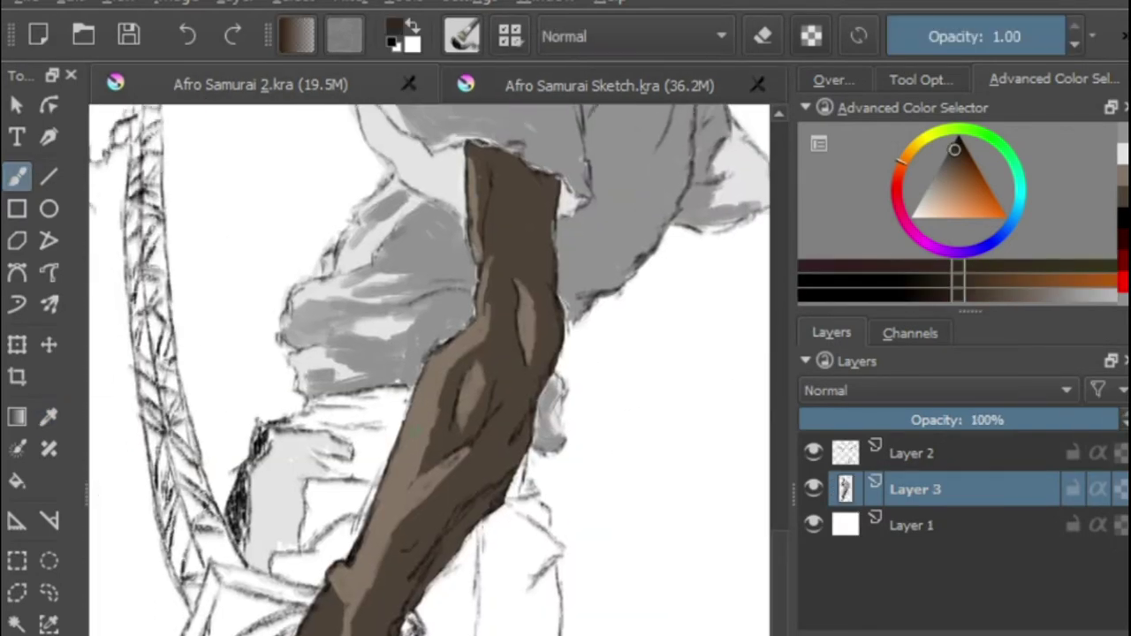
mouse_move(314, 426)
left_mouse_down()
mouse_move(323, 440)
mouse_move(380, 407)
mouse_move(397, 411)
mouse_move(336, 481)
mouse_move(322, 530)
mouse_move(283, 561)
mouse_move(332, 546)
left_mouse_up()
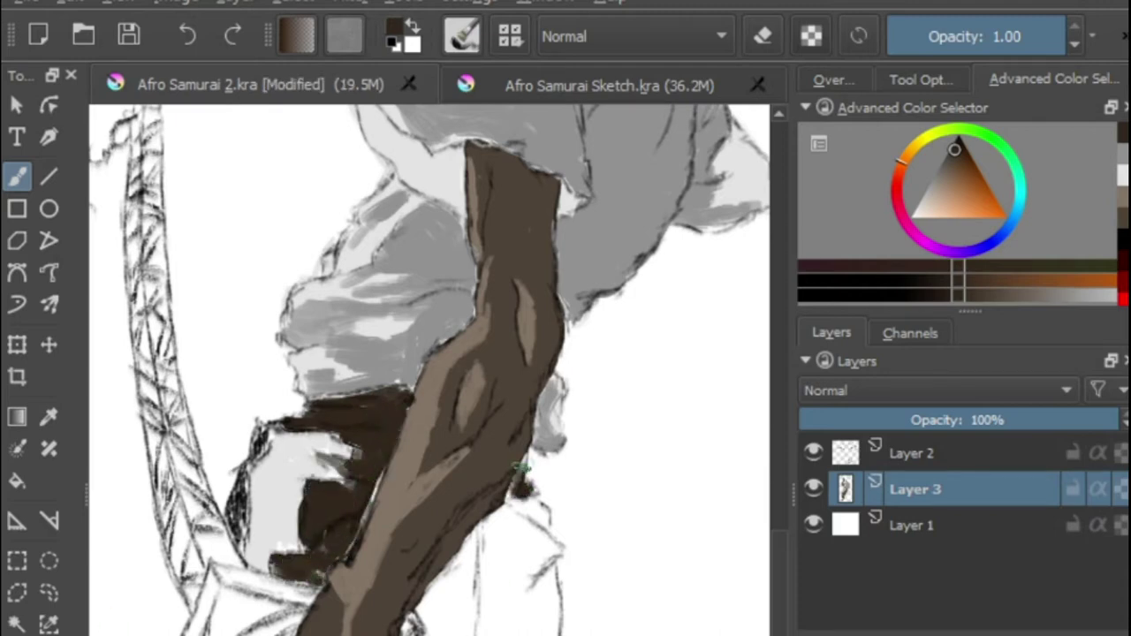
left_click_drag(521, 489, 515, 527)
mouse_move(495, 619)
left_mouse_down()
mouse_move(538, 525)
mouse_move(565, 627)
left_mouse_up()
mouse_move(504, 521)
left_mouse_down()
mouse_move(469, 619)
mouse_move(484, 621)
mouse_move(428, 611)
left_mouse_up()
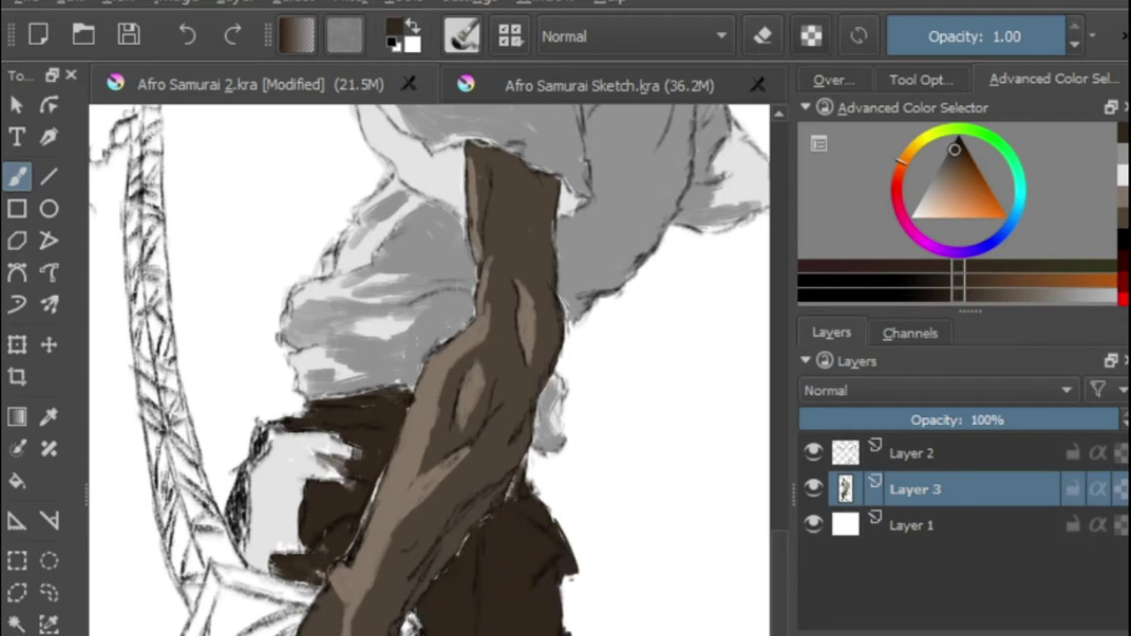
left_click_drag(126, 273, 78, 327)
left_click_drag(318, 495, 213, 241)
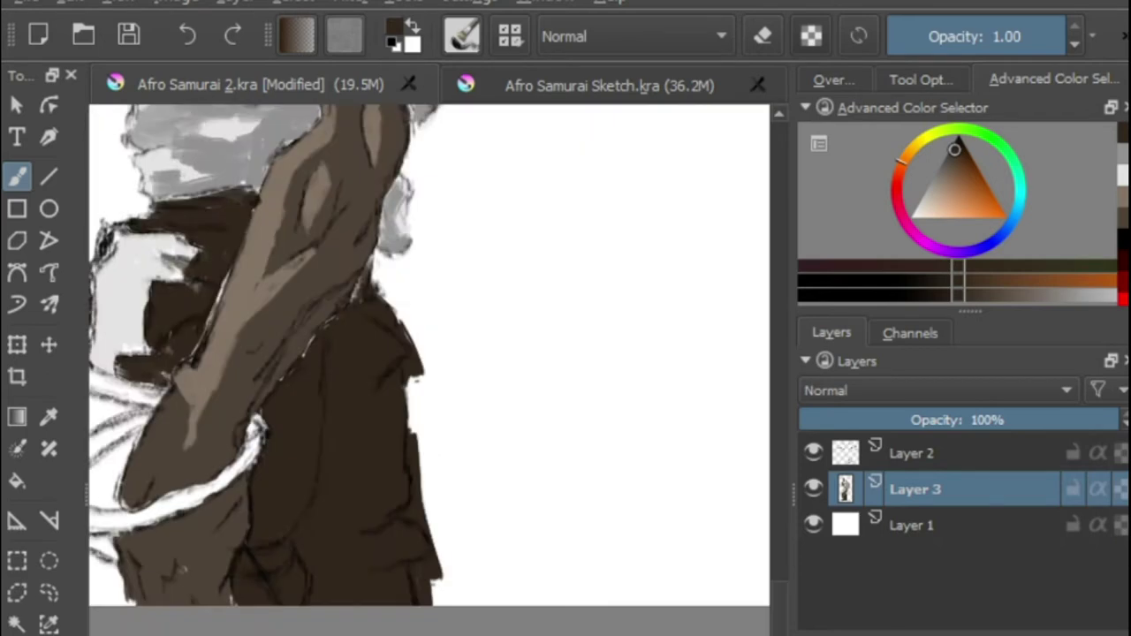
Fill the thin white gaps between the forearm's edges and the lower garment with very dark brown, using another brush.
scroll(415, 442, "up", 1)
key("slash")
mouse_move(437, 624)
left_mouse_down()
mouse_move(452, 553)
mouse_move(409, 545)
mouse_move(429, 428)
left_mouse_up()
left_click_drag(427, 371, 377, 219)
key("ctrl+z")
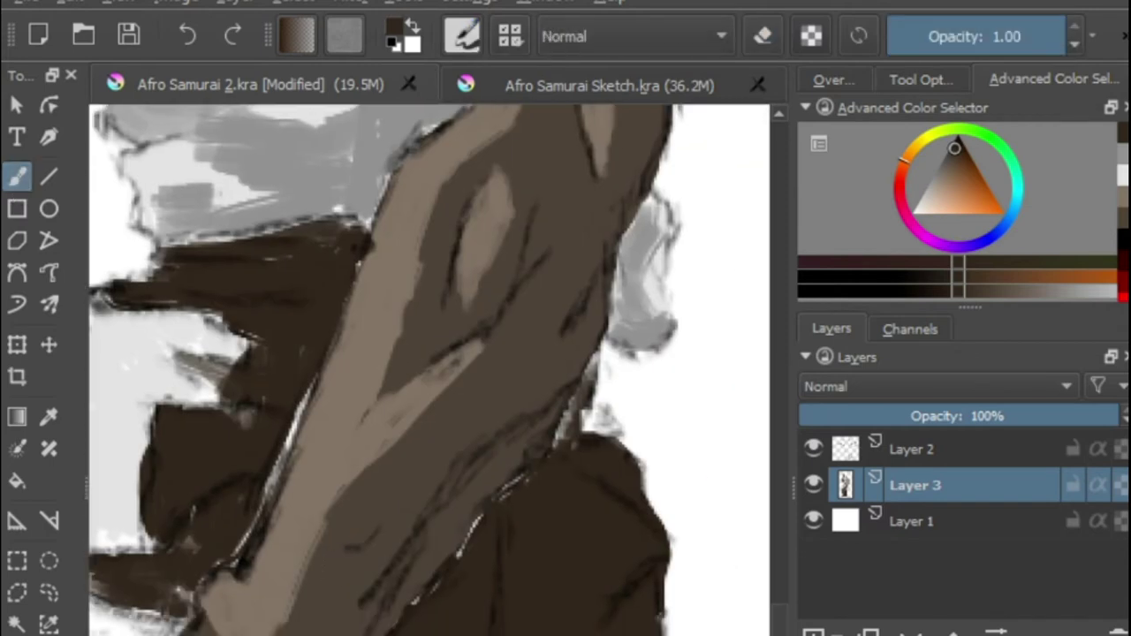
left_click_drag(289, 412, 205, 543)
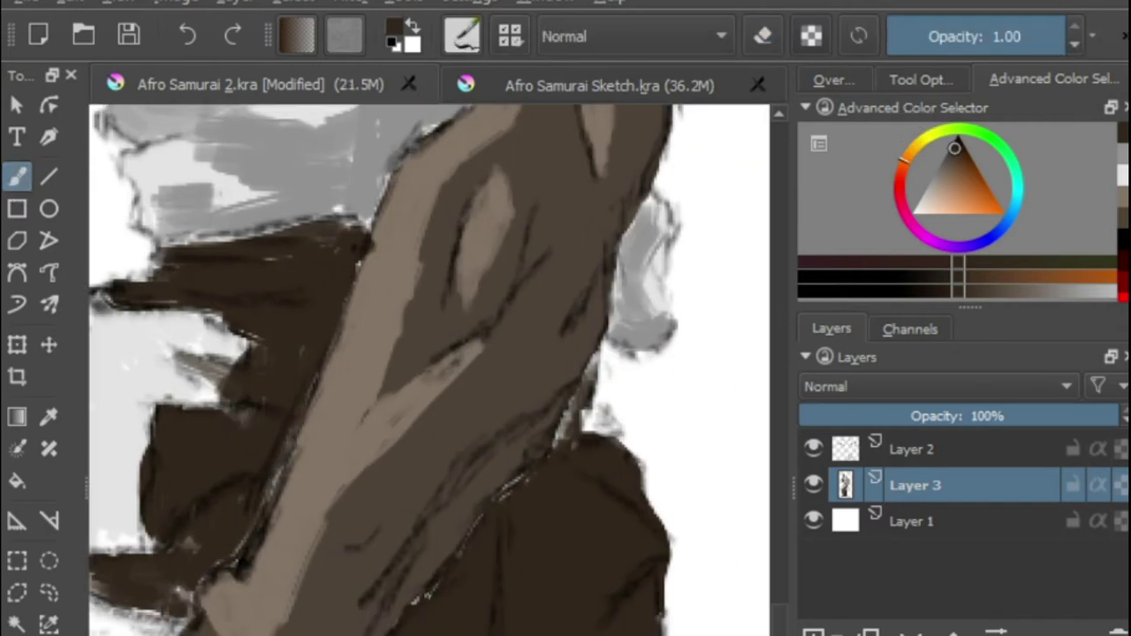
left_click_drag(605, 348, 549, 441)
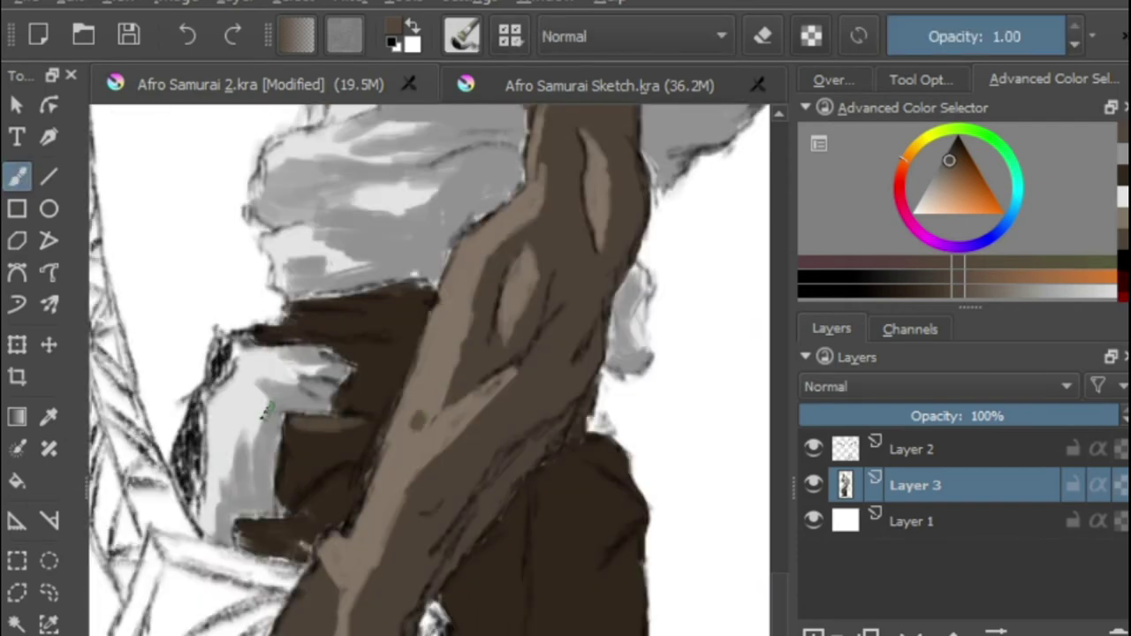
Paint medium brown highlights on the folds and outer edge of the dark lower garment.
left_click_drag(288, 493, 336, 463)
mouse_move(241, 539)
left_mouse_down()
mouse_move(305, 555)
mouse_move(315, 514)
left_mouse_up()
mouse_move(605, 443)
left_mouse_down()
mouse_move(638, 508)
mouse_move(640, 627)
left_mouse_up()
left_click_drag(357, 590, 379, 556)
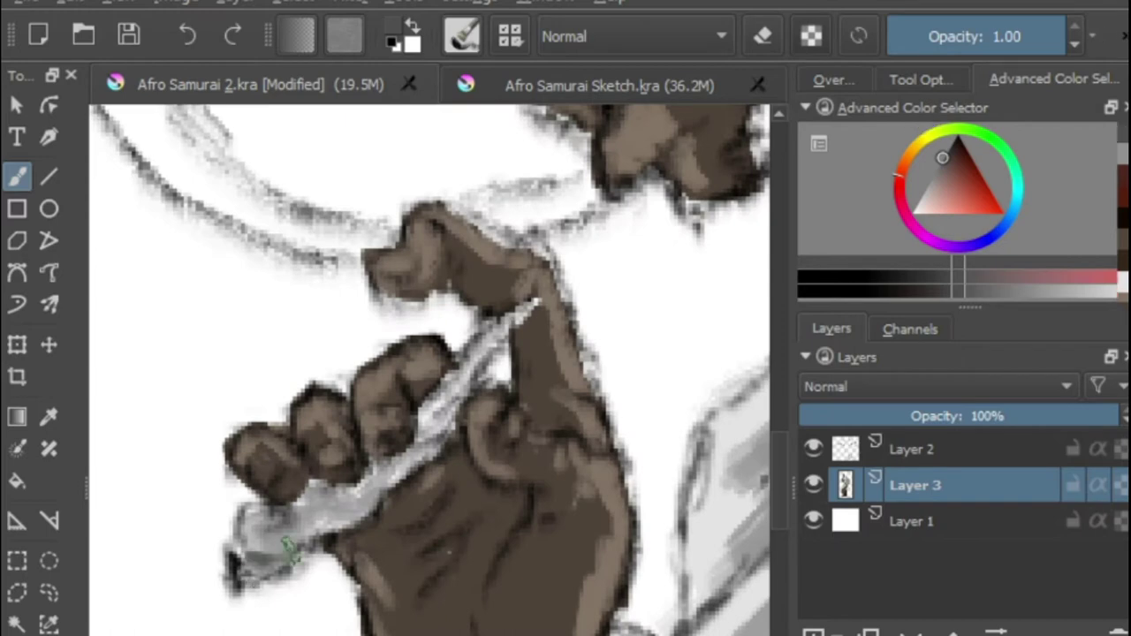
Shade the rolled smoke in the raised hand in grey and deepen the robe's folds and undersides with dark grey.
left_click_drag(343, 495, 313, 509)
mouse_move(263, 514)
left_mouse_down()
mouse_move(251, 539)
mouse_move(297, 541)
left_mouse_up()
left_click_drag(318, 511, 306, 532)
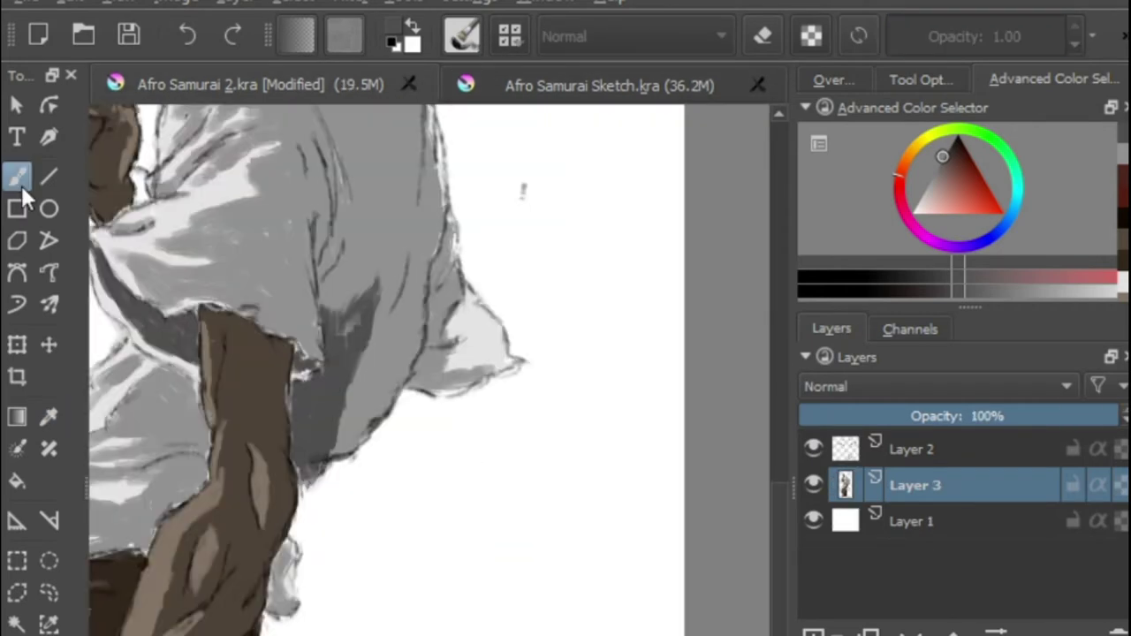
left_click(19, 179)
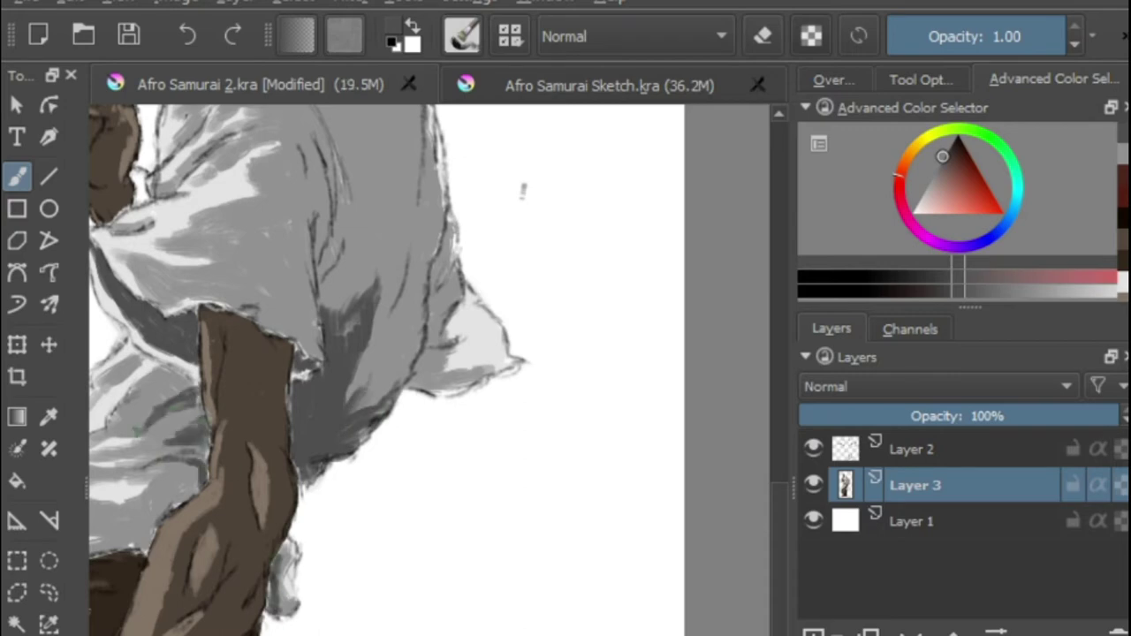
left_click_drag(523, 191, 597, 280)
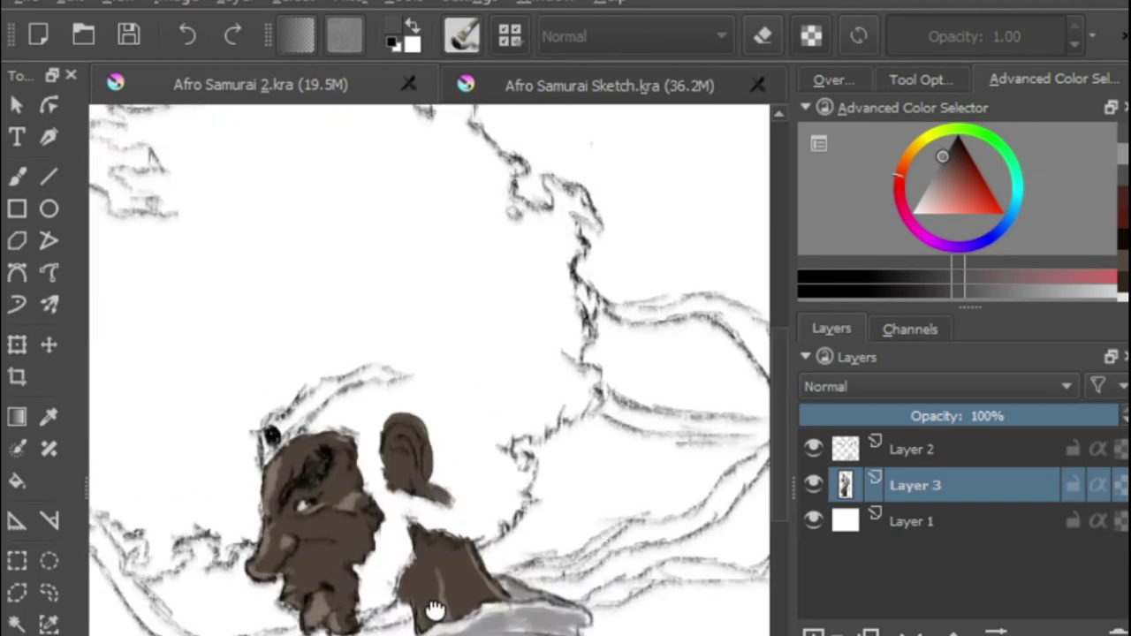
Sample the ear's brown, darken it and paint the shadow inside the ear.
left_click(49, 417)
left_click(402, 468)
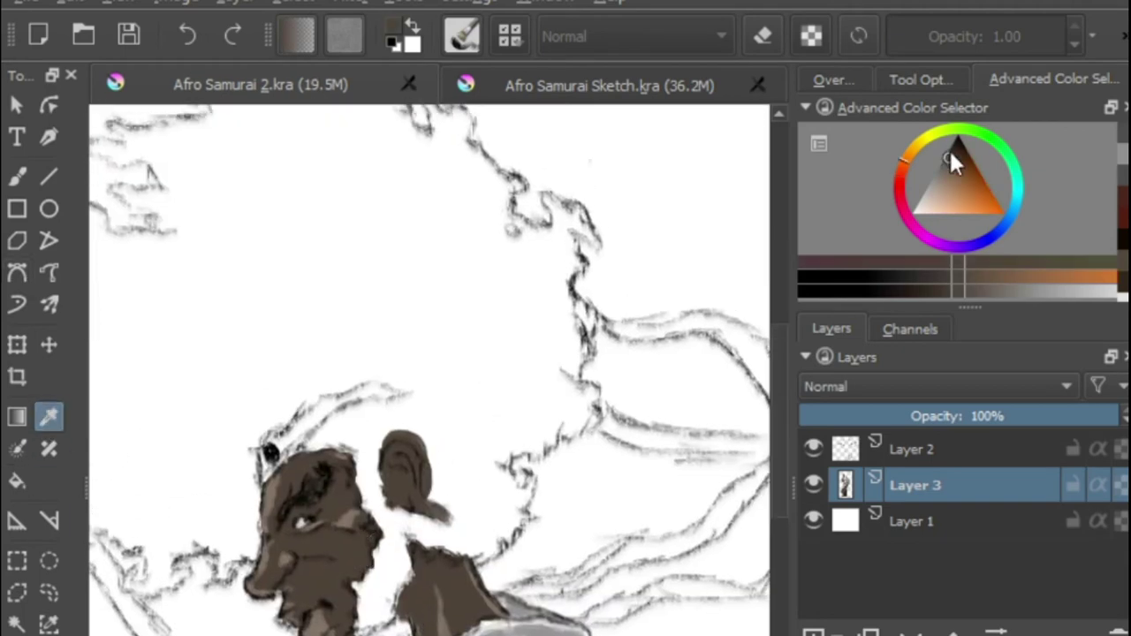
left_click(898, 293)
key("b")
scroll(410, 538, "up", 3)
left_click_drag(402, 329, 376, 299)
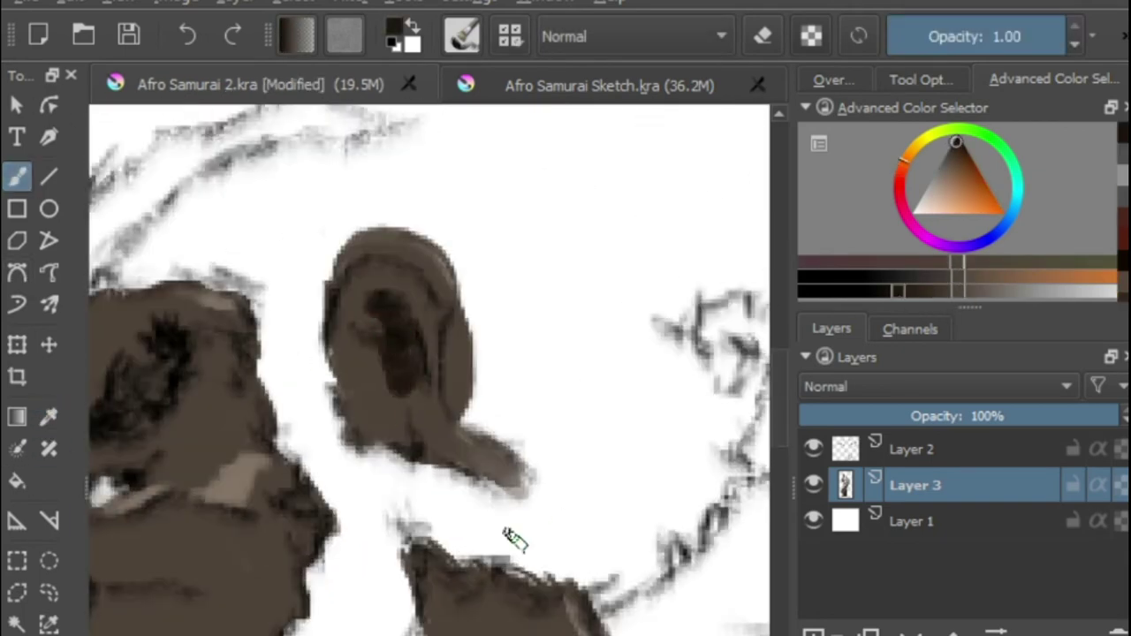
Erase excess paint around the lower edge of the ear.
key("e")
mouse_move(488, 402)
left_mouse_down()
mouse_move(407, 202)
mouse_move(514, 336)
mouse_move(469, 236)
mouse_move(384, 499)
left_mouse_up()
scroll(384, 499, "down", 4)
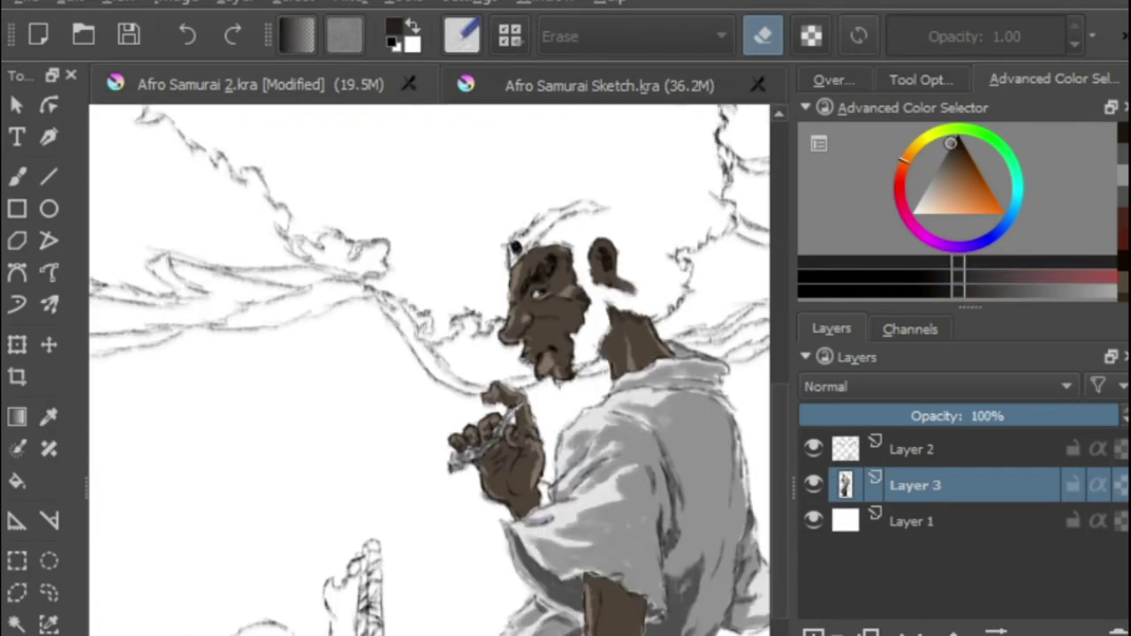
Paint near-black hair around the ear, down the sideburn and beard, and over the forehead around the headband.
left_click_drag(463, 281, 376, 453)
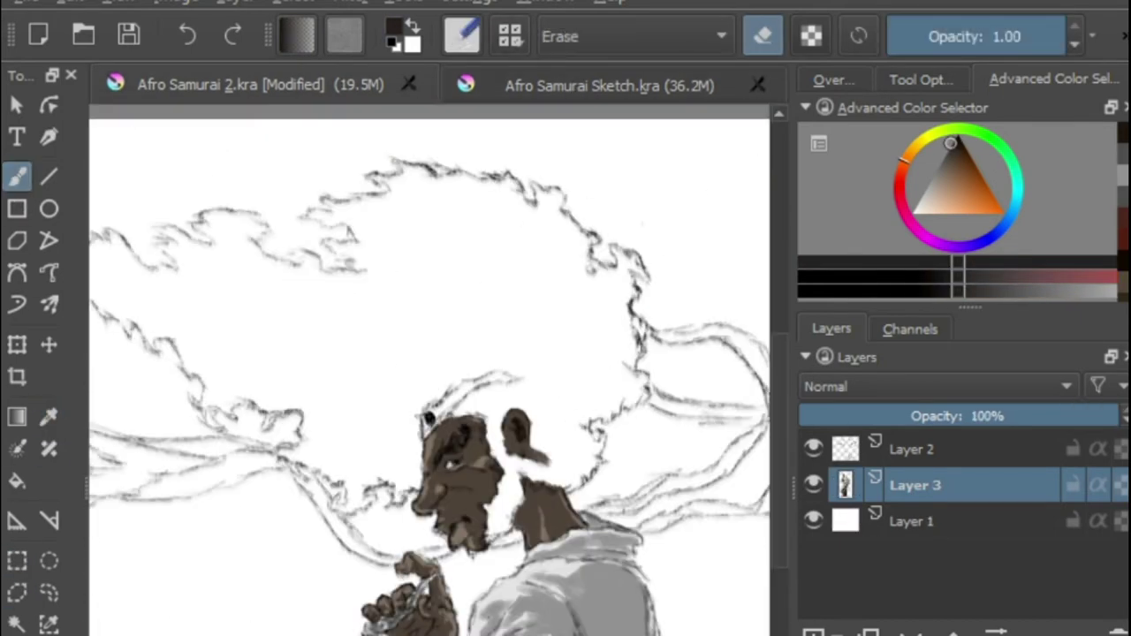
scroll(377, 452, "up", 1)
key("slash")
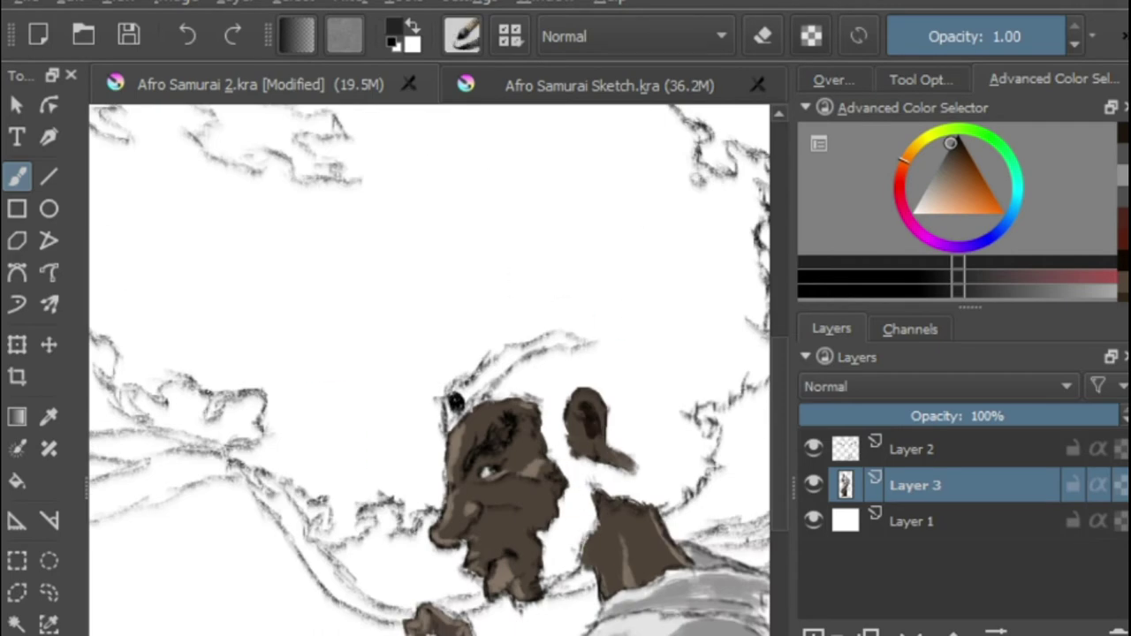
mouse_move(560, 556)
left_mouse_down()
mouse_move(586, 484)
mouse_move(570, 486)
mouse_move(549, 396)
left_mouse_up()
mouse_move(669, 492)
left_mouse_down()
mouse_move(585, 374)
mouse_move(530, 380)
mouse_move(582, 469)
left_mouse_up()
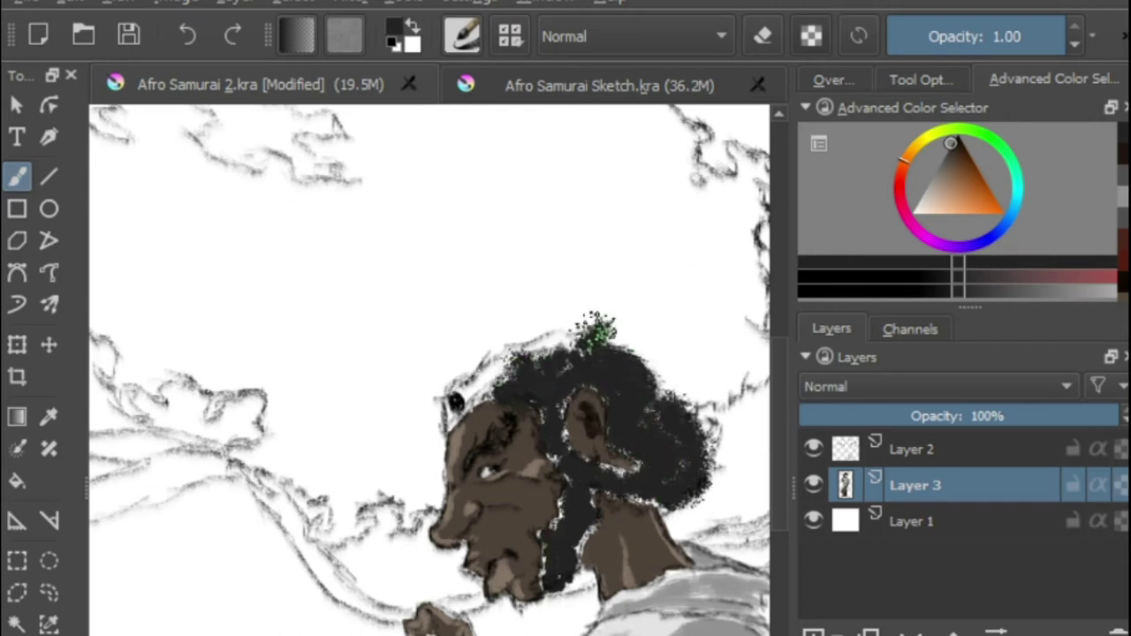
left_click_drag(584, 335, 679, 380)
left_click_drag(473, 385, 346, 482)
mouse_move(281, 590)
left_mouse_down()
mouse_move(308, 591)
mouse_move(297, 477)
mouse_move(353, 437)
mouse_move(488, 447)
left_mouse_up()
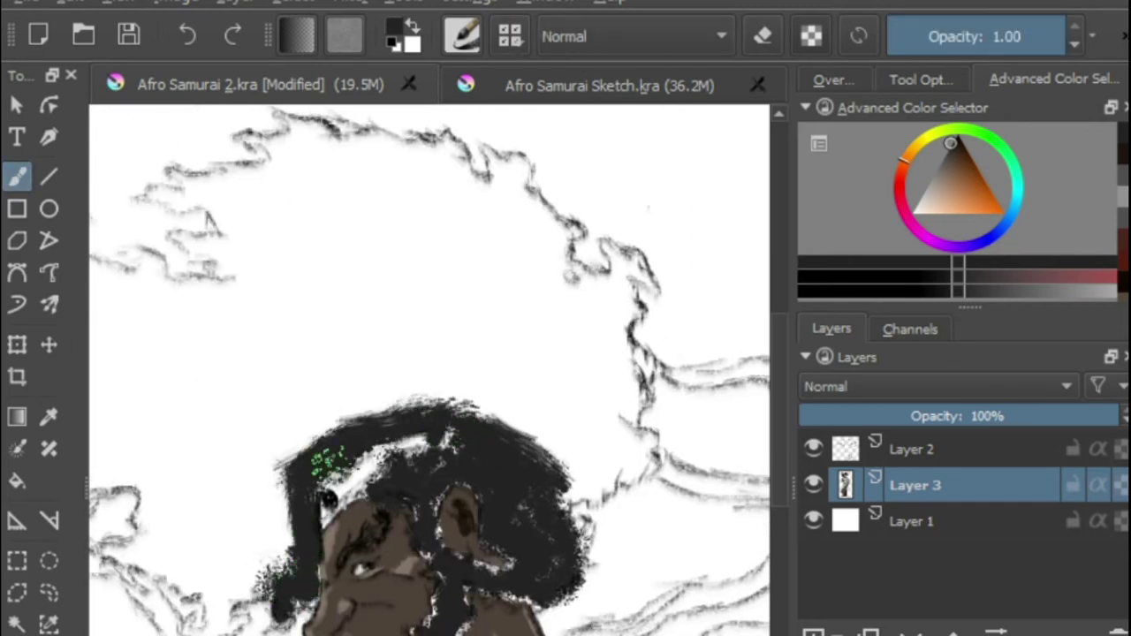
Fill the whole afro with near-black out to its sketched outline, including the long wind-blown tail.
mouse_move(585, 527)
left_mouse_down()
mouse_move(627, 454)
mouse_move(619, 372)
mouse_move(632, 265)
mouse_move(570, 375)
mouse_move(543, 232)
mouse_move(441, 157)
left_mouse_up()
left_click(48, 633)
left_click_drag(266, 371, 440, 406)
left_click(17, 177)
mouse_move(618, 212)
left_mouse_down()
mouse_move(459, 164)
mouse_move(733, 290)
mouse_move(344, 226)
mouse_move(396, 295)
mouse_move(404, 389)
mouse_move(217, 270)
mouse_move(247, 356)
mouse_move(404, 447)
mouse_move(375, 601)
mouse_move(262, 539)
mouse_move(185, 469)
left_mouse_up()
left_click_drag(186, 468, 566, 579)
mouse_move(578, 454)
left_mouse_down()
mouse_move(520, 399)
mouse_move(596, 497)
mouse_move(568, 629)
mouse_move(539, 621)
mouse_move(559, 553)
mouse_move(471, 472)
mouse_move(475, 519)
mouse_move(432, 497)
mouse_move(471, 437)
mouse_move(389, 396)
mouse_move(330, 453)
mouse_move(370, 393)
mouse_move(292, 384)
mouse_move(232, 389)
mouse_move(225, 419)
left_mouse_up()
scroll(469, 473, "down", 4)
scroll(535, 440, "up", 5)
mouse_move(380, 504)
left_mouse_down()
mouse_move(348, 430)
mouse_move(248, 438)
left_mouse_up()
scroll(381, 476, "down", 3)
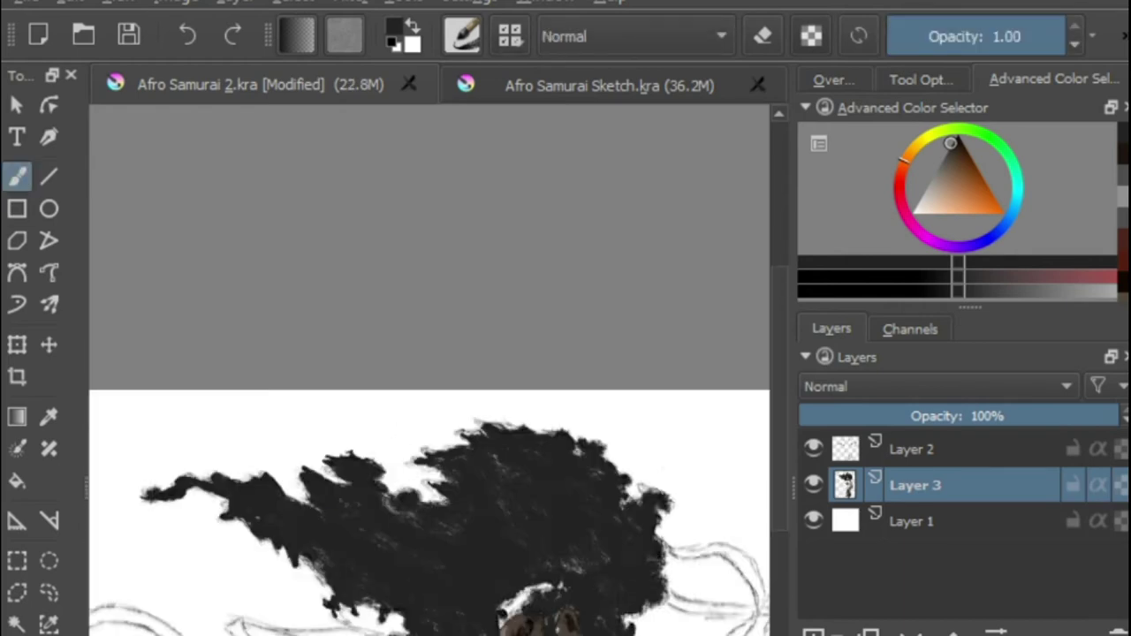
Cover the white gaps inside the afro above and behind the ear with the near-black hair colour.
scroll(407, 534, "up", 3)
key("b")
mouse_move(454, 576)
left_mouse_down()
mouse_move(326, 499)
mouse_move(342, 586)
left_mouse_up()
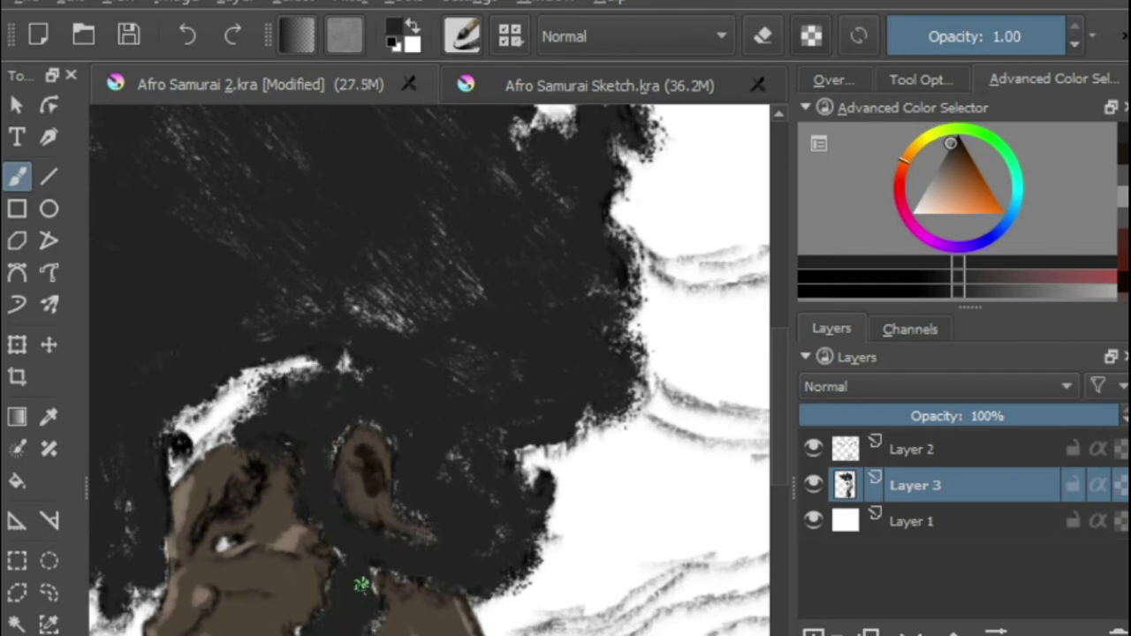
mouse_move(477, 480)
left_mouse_down()
mouse_move(151, 548)
mouse_move(576, 197)
left_mouse_up()
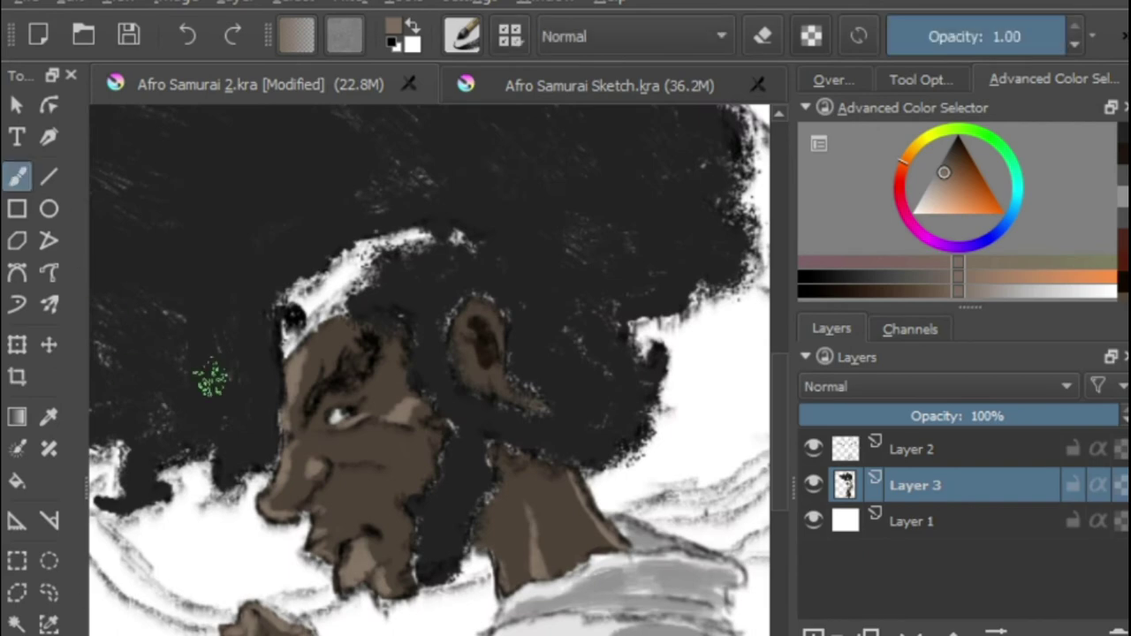
Pick a dark grey and draw thin curly strands across the afro, from the tail to the back of the head.
left_click(49, 417)
left_click(216, 247)
left_click(18, 177)
left_click(921, 163)
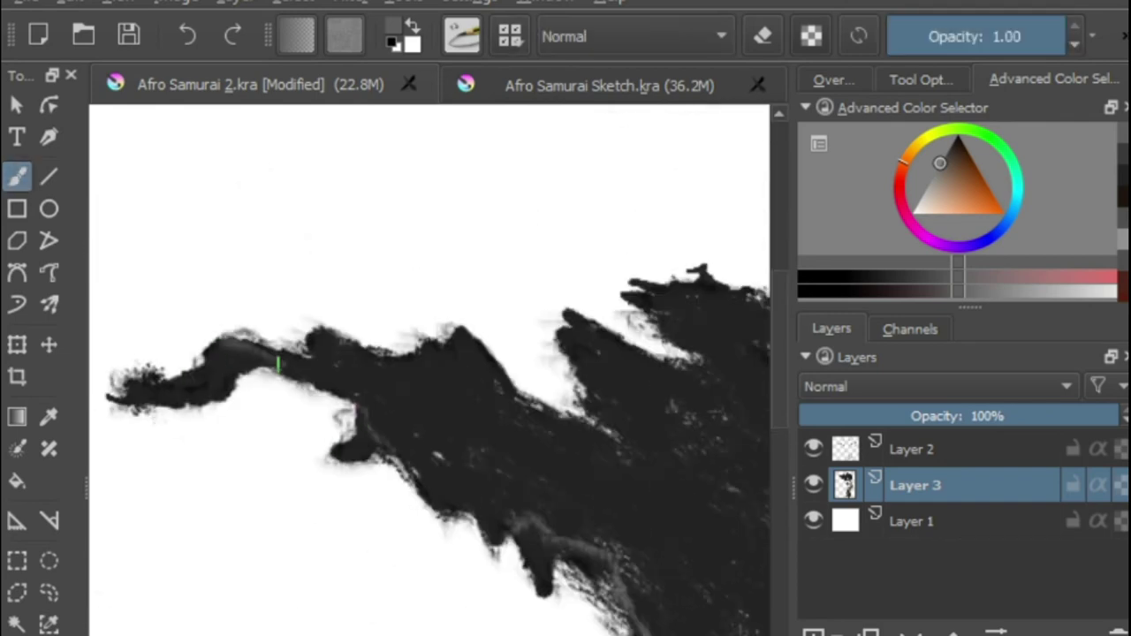
left_click_drag(279, 364, 609, 435)
scroll(610, 435, "down", 1)
left_click_drag(640, 547, 212, 540)
scroll(495, 432, "down", 1)
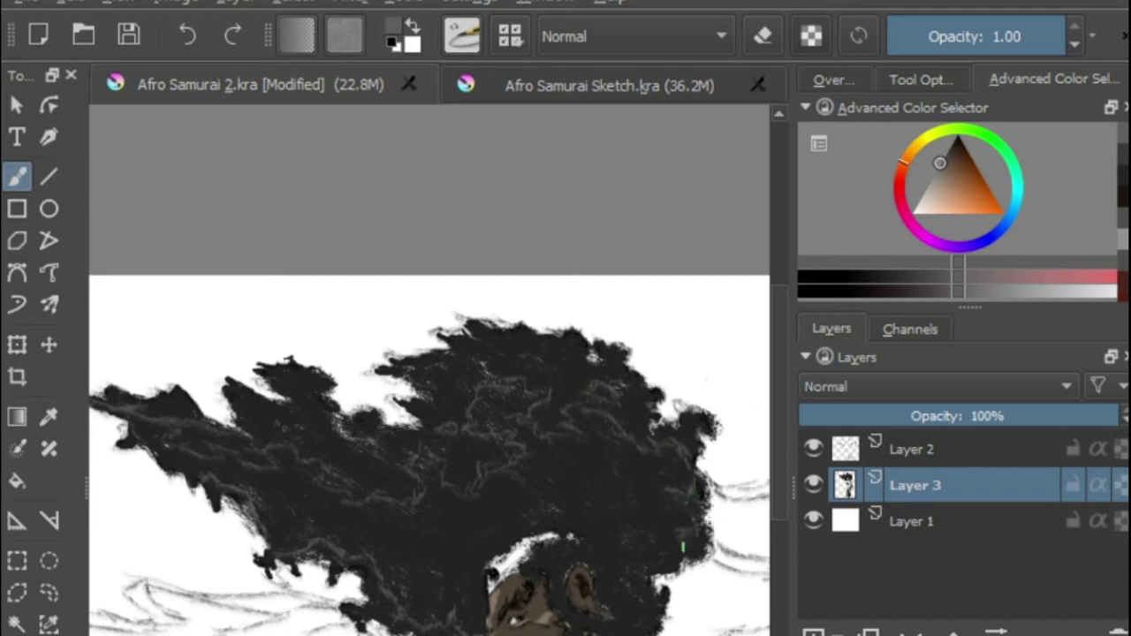
left_click_drag(422, 607, 423, 532)
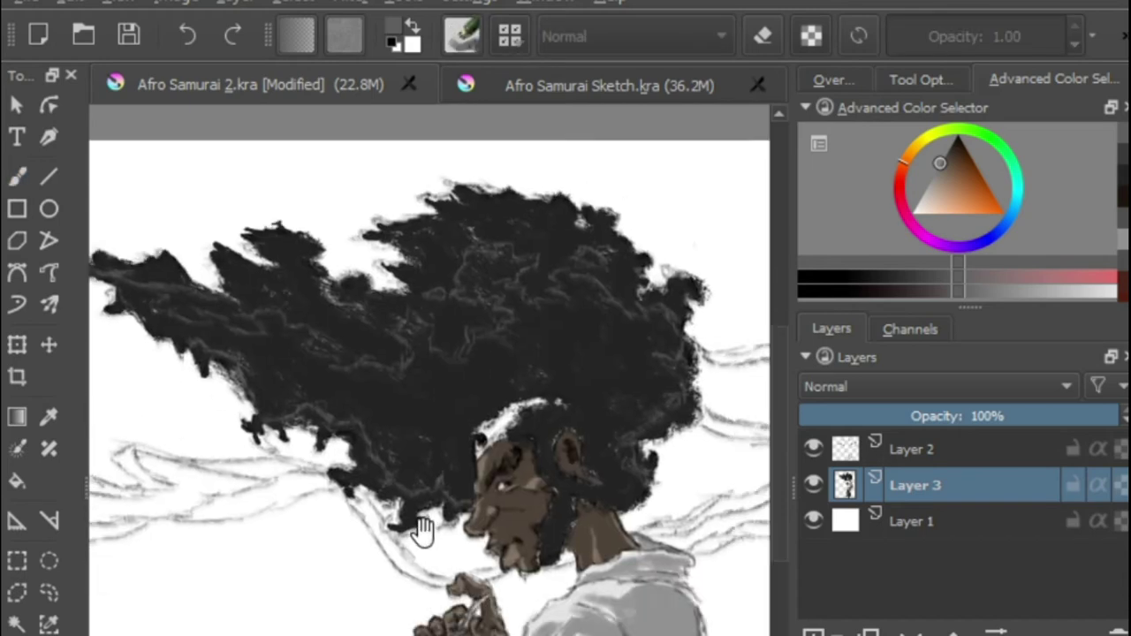
Paint broad dark grey highlights along the back edge of the afro and up towards its crown.
scroll(654, 464, "up", 3)
left_click_drag(492, 627, 229, 635)
mouse_move(402, 502)
left_mouse_down()
mouse_move(389, 562)
mouse_move(492, 379)
mouse_move(458, 403)
left_mouse_up()
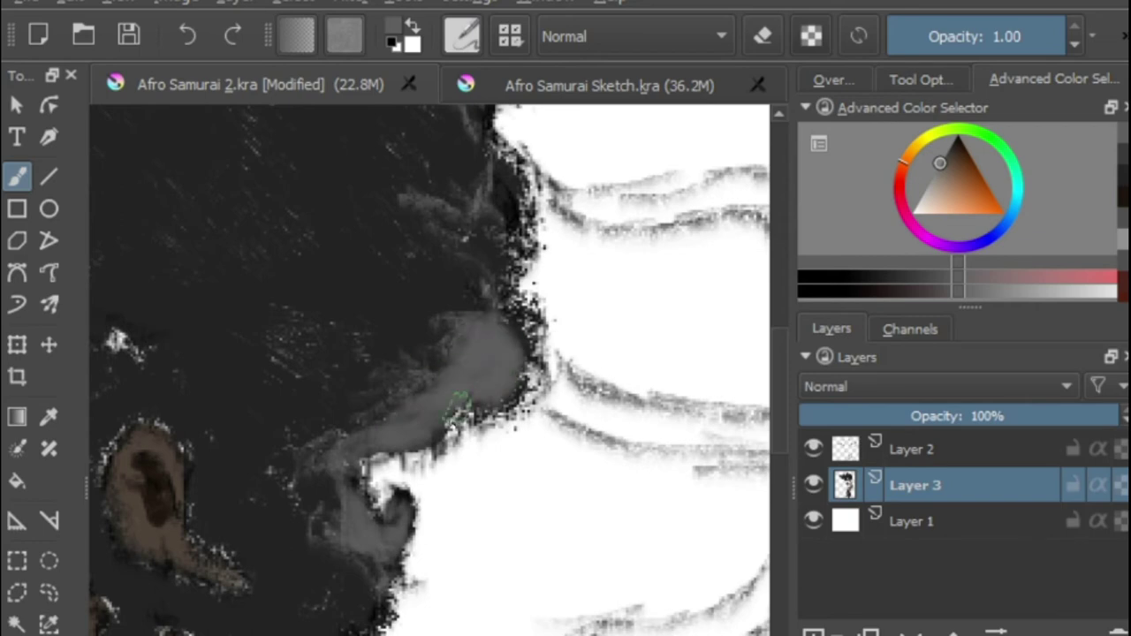
mouse_move(407, 376)
left_mouse_down()
mouse_move(500, 259)
mouse_move(509, 216)
left_mouse_up()
left_click_drag(499, 168, 384, 512)
mouse_move(371, 442)
left_mouse_down()
mouse_move(399, 336)
mouse_move(218, 375)
mouse_move(493, 538)
left_mouse_up()
mouse_move(508, 539)
left_mouse_down()
mouse_move(487, 533)
mouse_move(505, 411)
mouse_move(421, 337)
mouse_move(277, 398)
mouse_move(194, 494)
mouse_move(253, 253)
left_mouse_up()
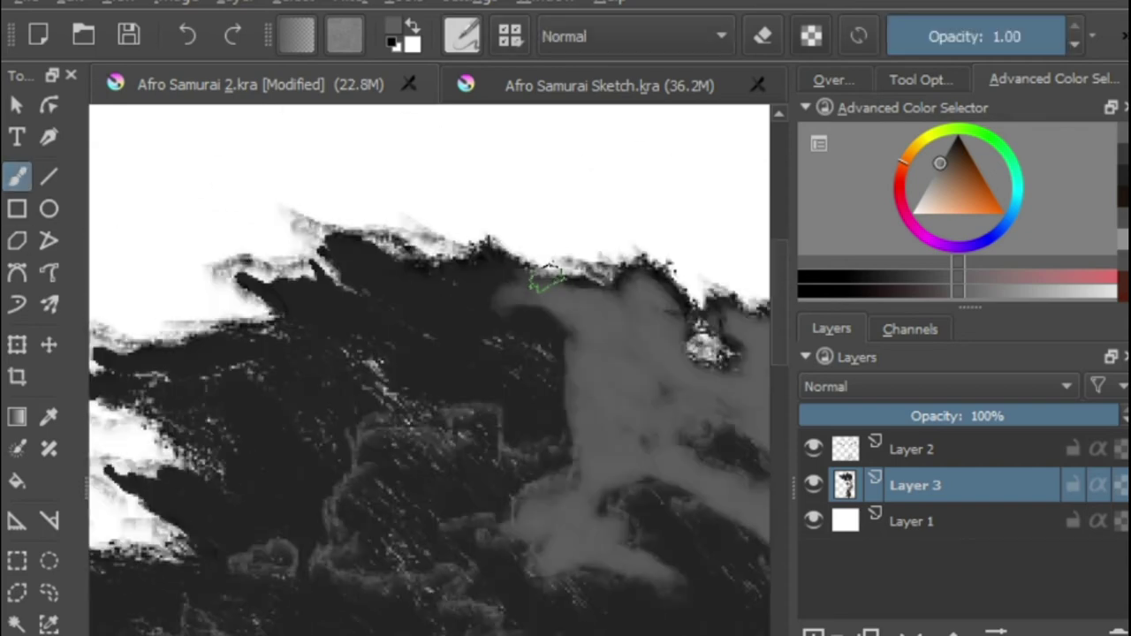
Extend the grey highlights along the afro's upper edge, the tail and the lower fringe, and down the sideburn.
mouse_move(546, 278)
left_mouse_down()
mouse_move(449, 330)
mouse_move(530, 379)
mouse_move(177, 398)
mouse_move(298, 397)
left_mouse_up()
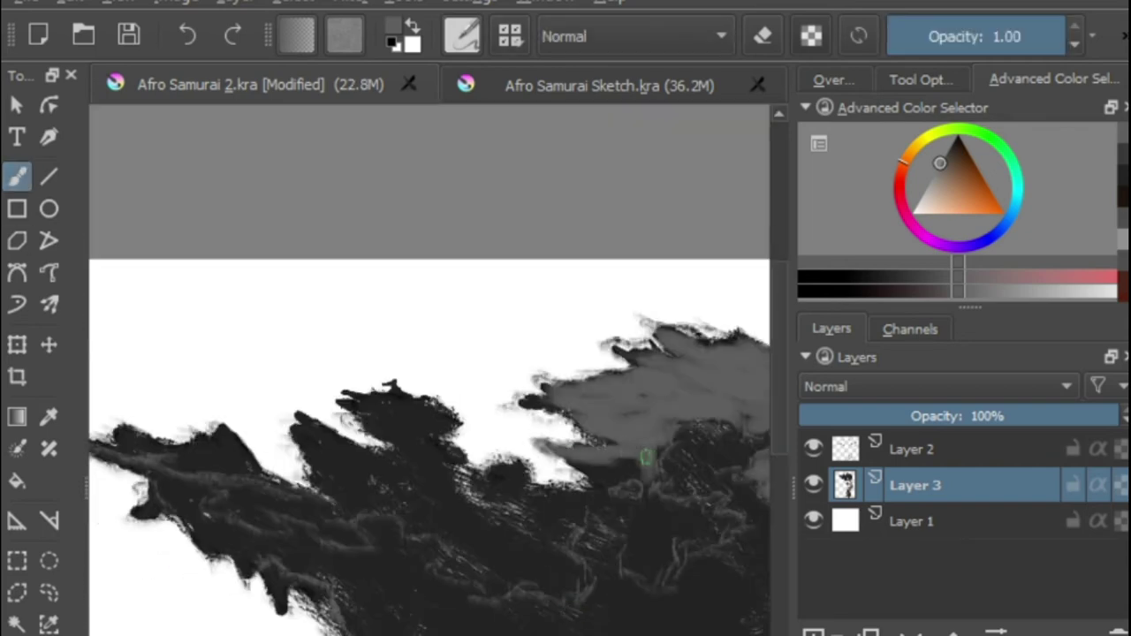
mouse_move(646, 457)
left_mouse_down()
mouse_move(653, 557)
mouse_move(621, 470)
mouse_move(451, 482)
mouse_move(454, 515)
mouse_move(478, 530)
mouse_move(424, 424)
mouse_move(354, 409)
mouse_move(332, 444)
mouse_move(327, 514)
mouse_move(221, 495)
mouse_move(124, 451)
left_mouse_up()
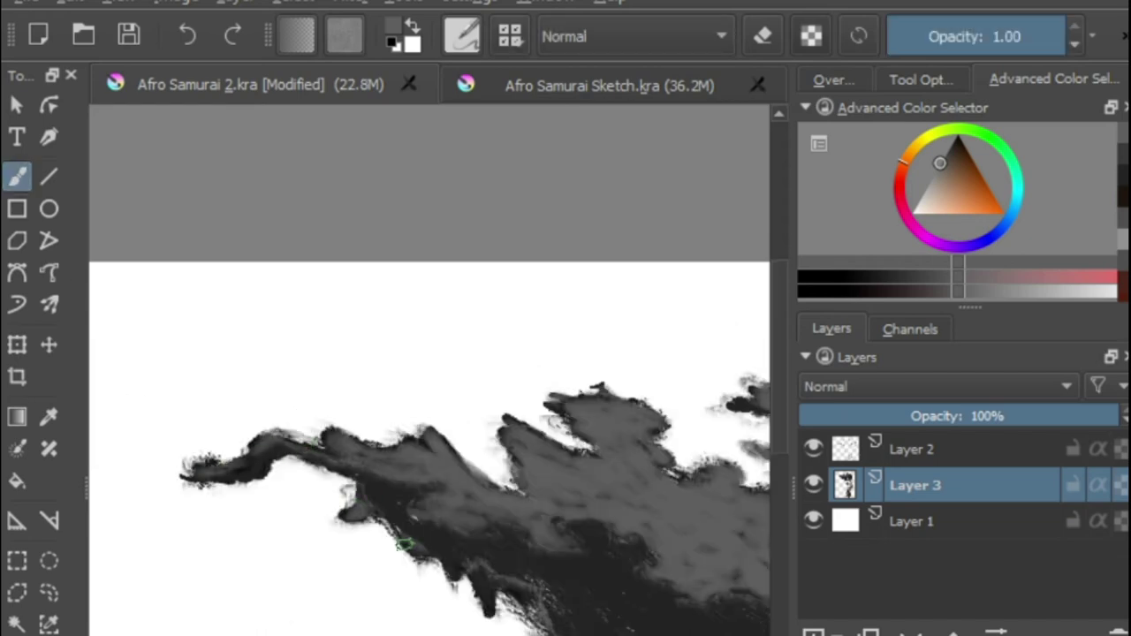
left_click_drag(404, 544, 544, 626)
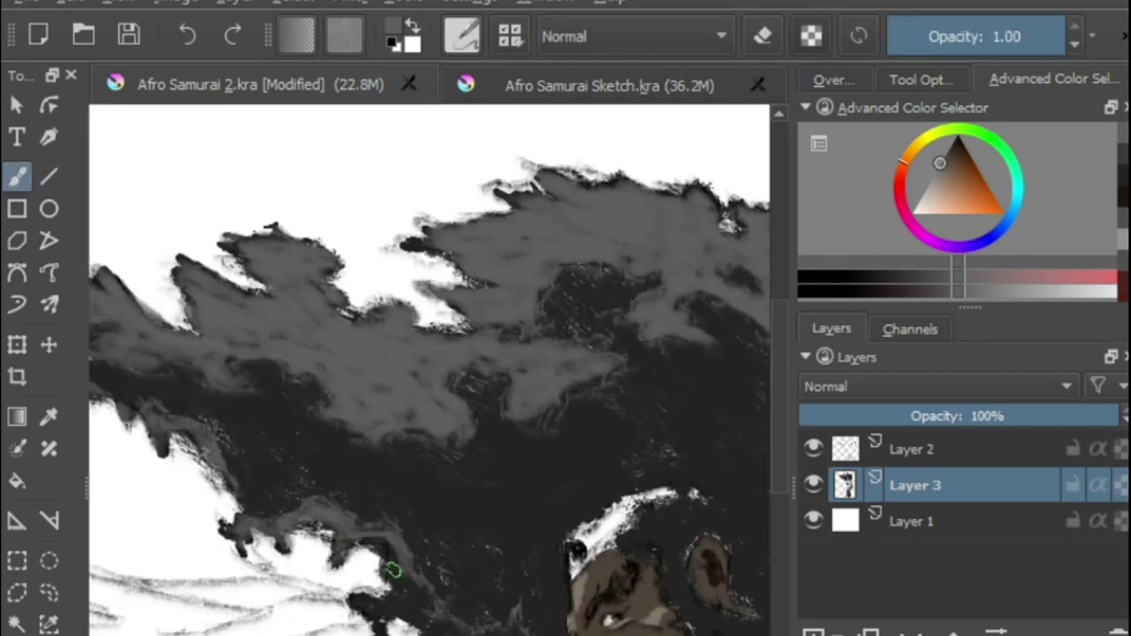
left_click_drag(391, 575, 442, 630)
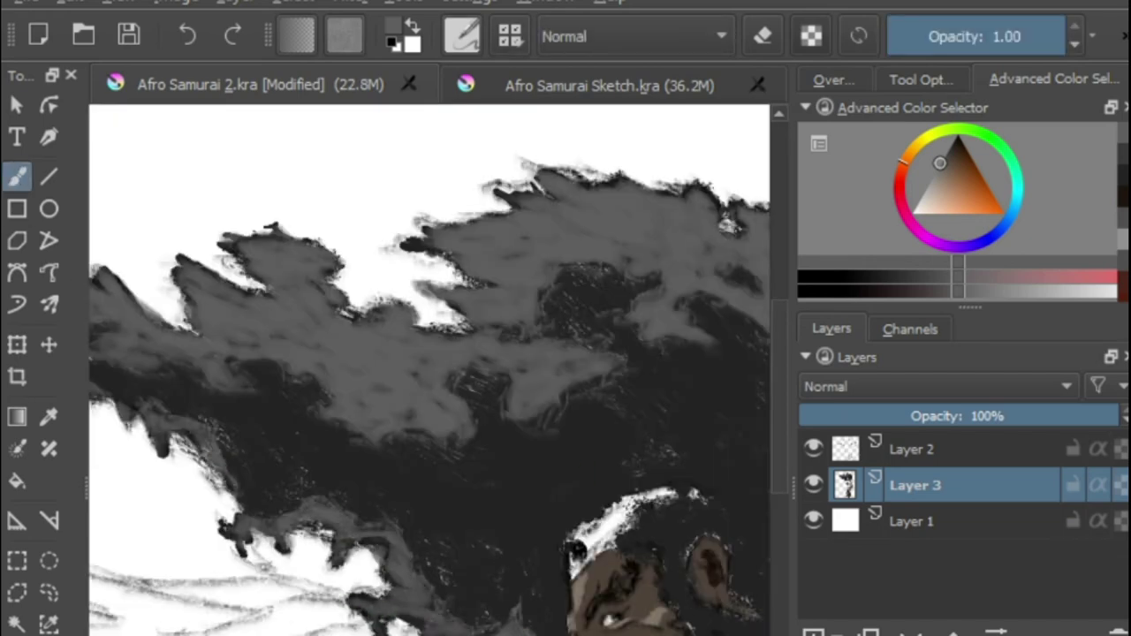
scroll(469, 358, "down", 3)
mouse_move(583, 596)
left_mouse_down()
mouse_move(584, 583)
mouse_move(535, 558)
mouse_move(534, 576)
left_mouse_up()
scroll(536, 577, "up", 1)
Sample a light grey and fill the headband ribbons that loop behind the head.
left_click(49, 417)
left_click(486, 464)
scroll(485, 465, "up", 1)
left_click(20, 180)
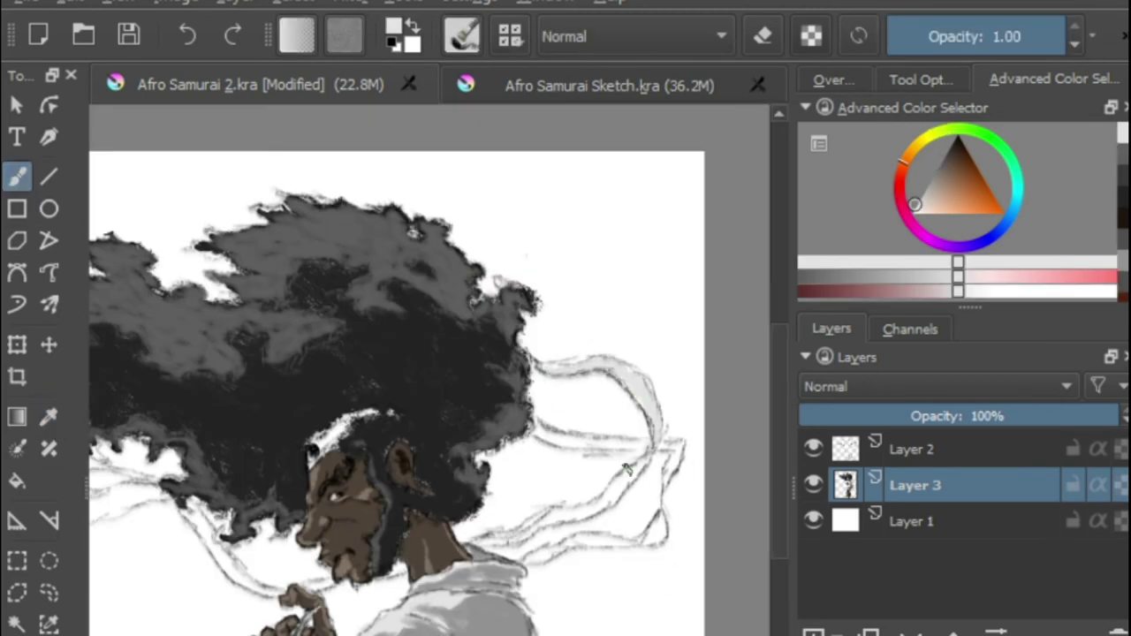
left_click_drag(535, 518, 650, 459)
left_click_drag(541, 431, 613, 444)
left_click_drag(240, 336, 530, 320)
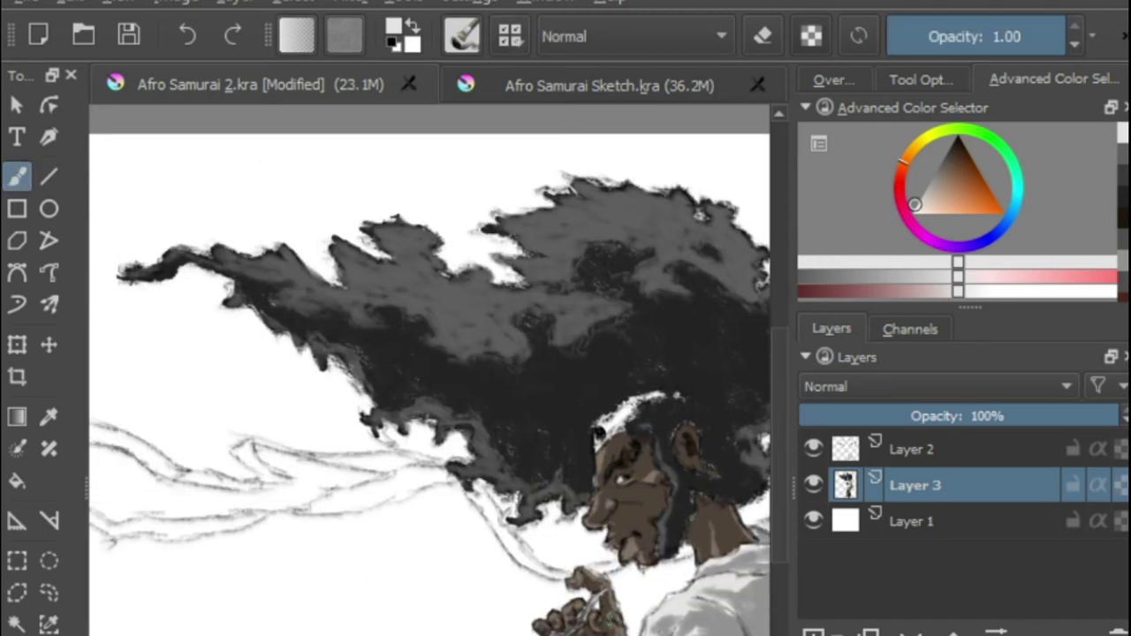
Fill the long headband ribbons streaming in front of the face with light grey out to their tips.
mouse_move(451, 479)
left_mouse_down()
mouse_move(314, 507)
mouse_move(327, 468)
left_mouse_up()
left_click_drag(288, 461, 238, 446)
left_click_drag(272, 486, 94, 431)
mouse_move(274, 514)
left_mouse_down()
mouse_move(154, 532)
mouse_move(513, 547)
mouse_move(371, 495)
mouse_move(181, 455)
left_mouse_up()
left_click_drag(387, 635, 565, 578)
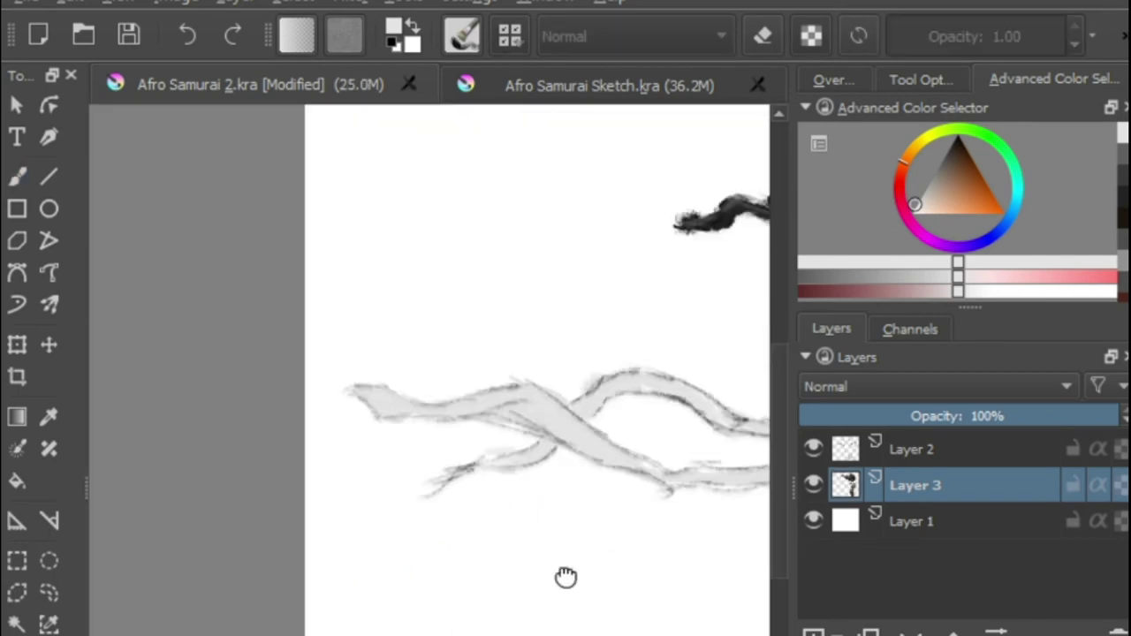
scroll(565, 578, "down", 2)
left_click_drag(757, 573, 321, 435)
left_click_drag(626, 452, 687, 457)
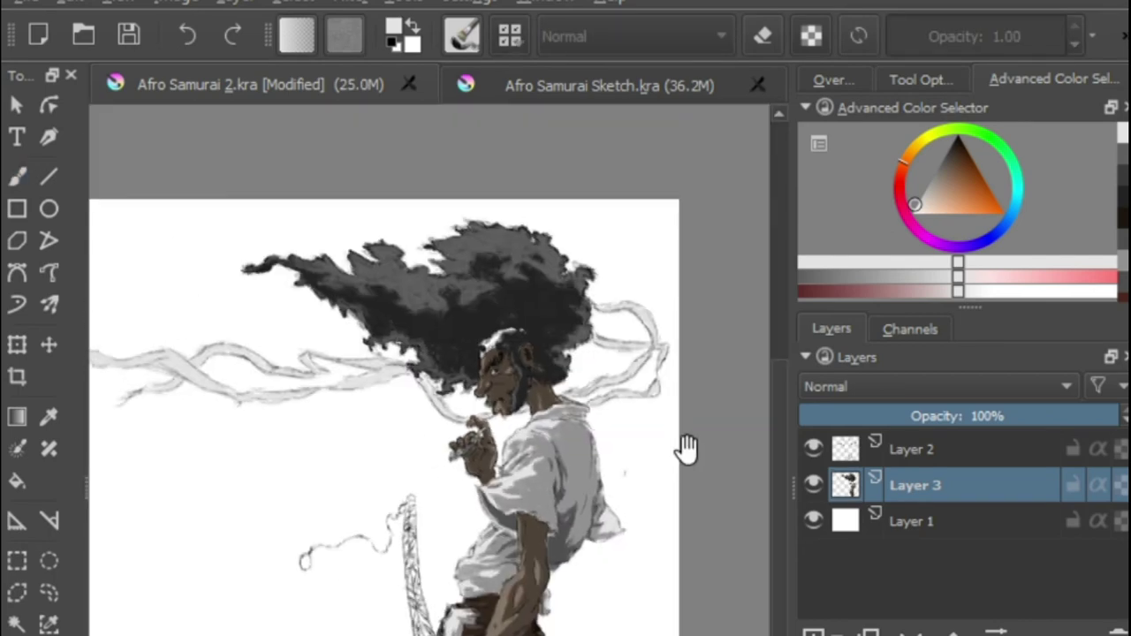
Shade the undersides and twists of the headband ribbons on both sides of the head with medium grey.
scroll(525, 185, "up", 4)
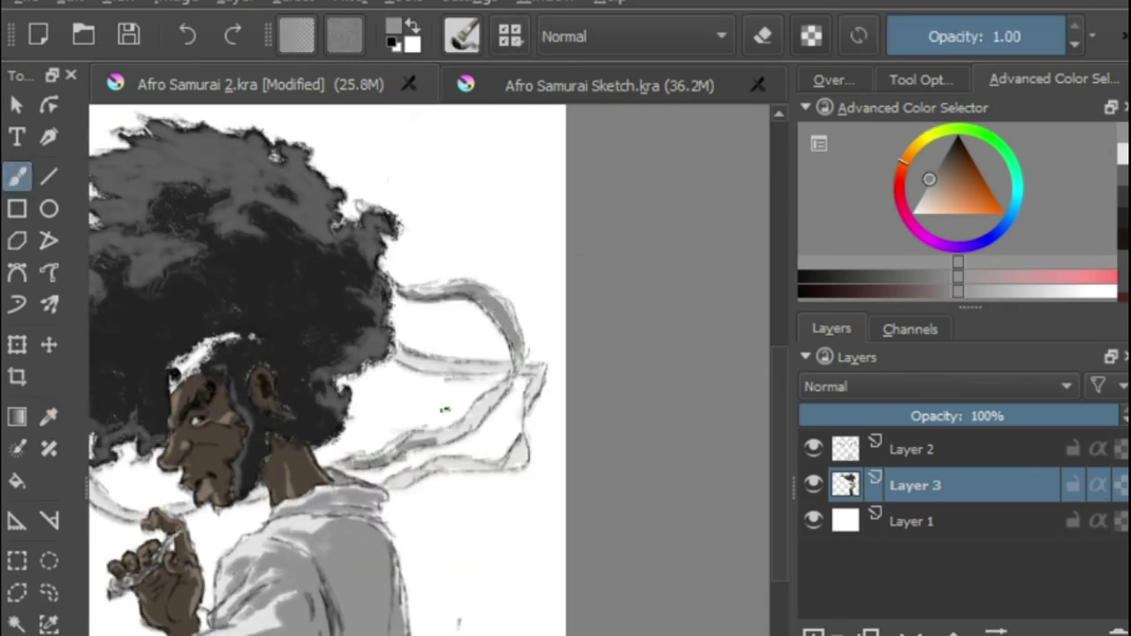
left_click_drag(481, 466, 684, 473)
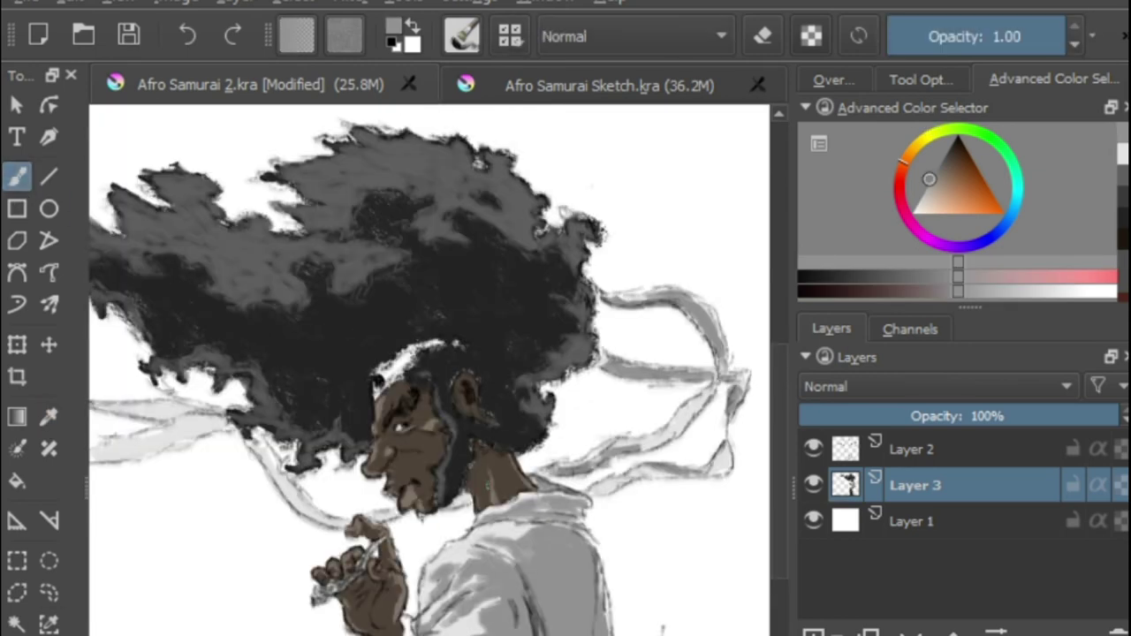
left_click_drag(349, 522, 298, 491)
left_click_drag(89, 453, 245, 457)
left_click_drag(429, 485, 474, 526)
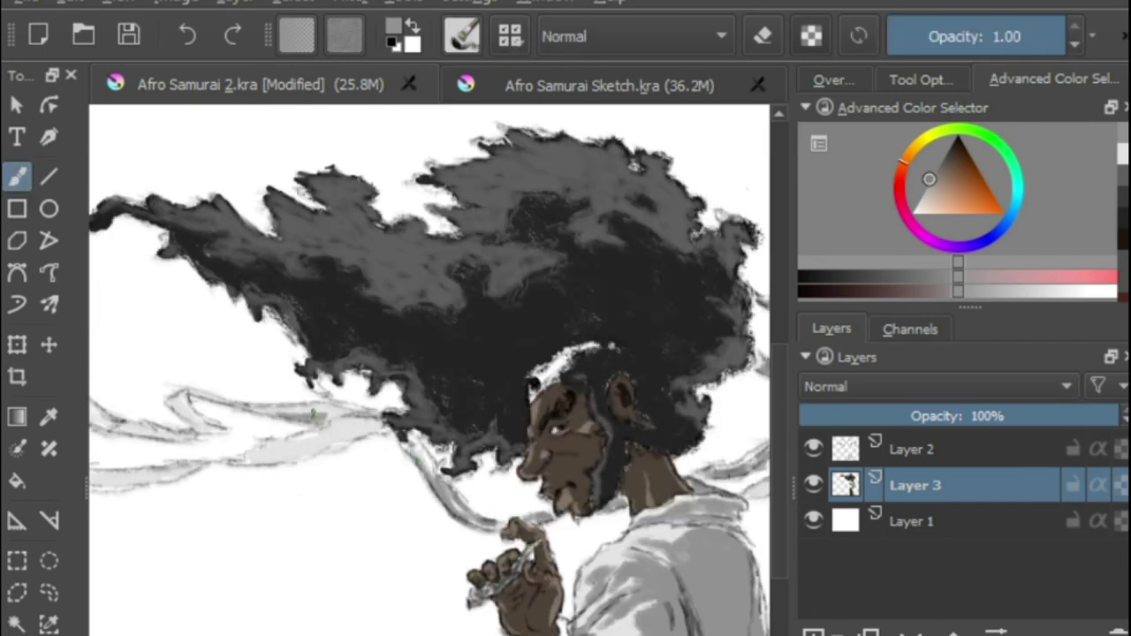
left_click_drag(89, 496, 274, 484)
left_click_drag(361, 385, 375, 400)
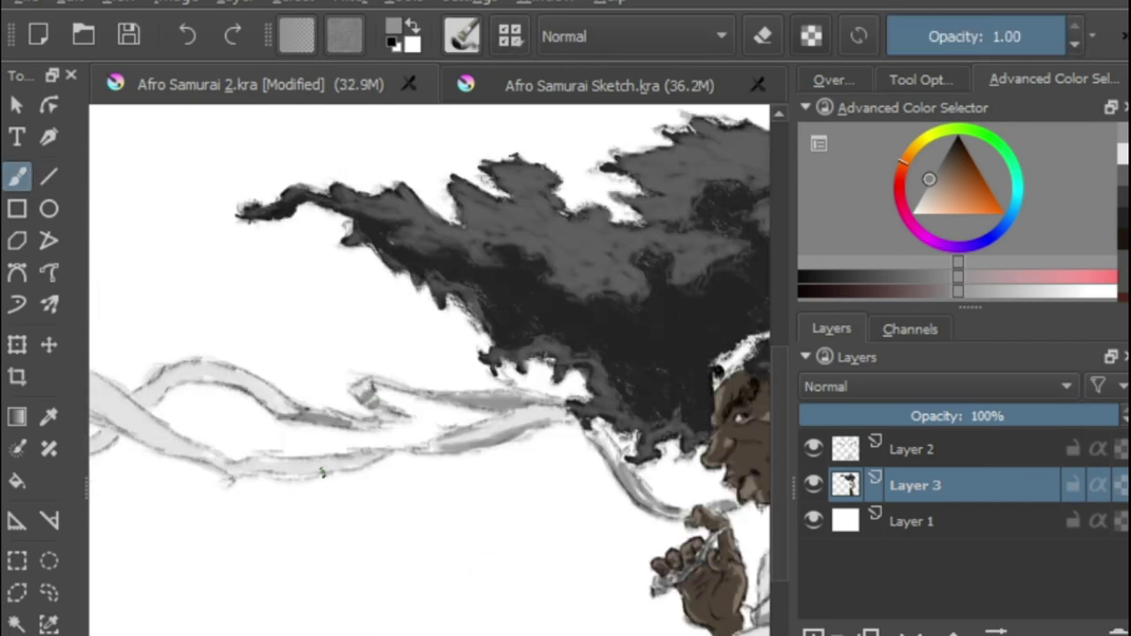
left_click_drag(305, 471, 501, 550)
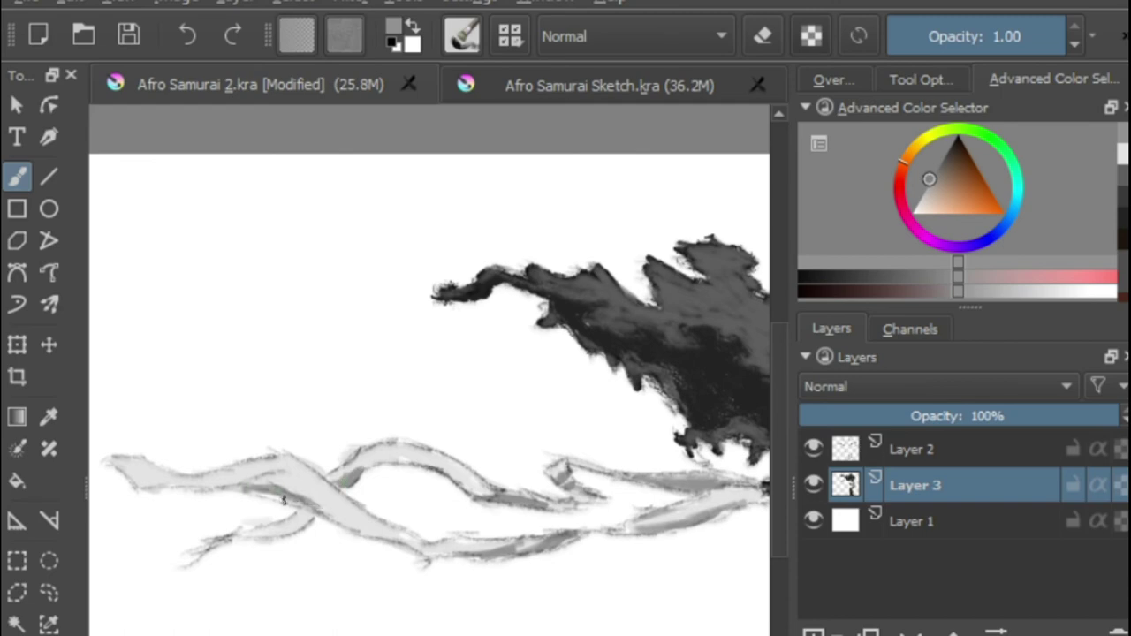
left_click_drag(146, 487, 223, 476)
left_click_drag(218, 472, 248, 465)
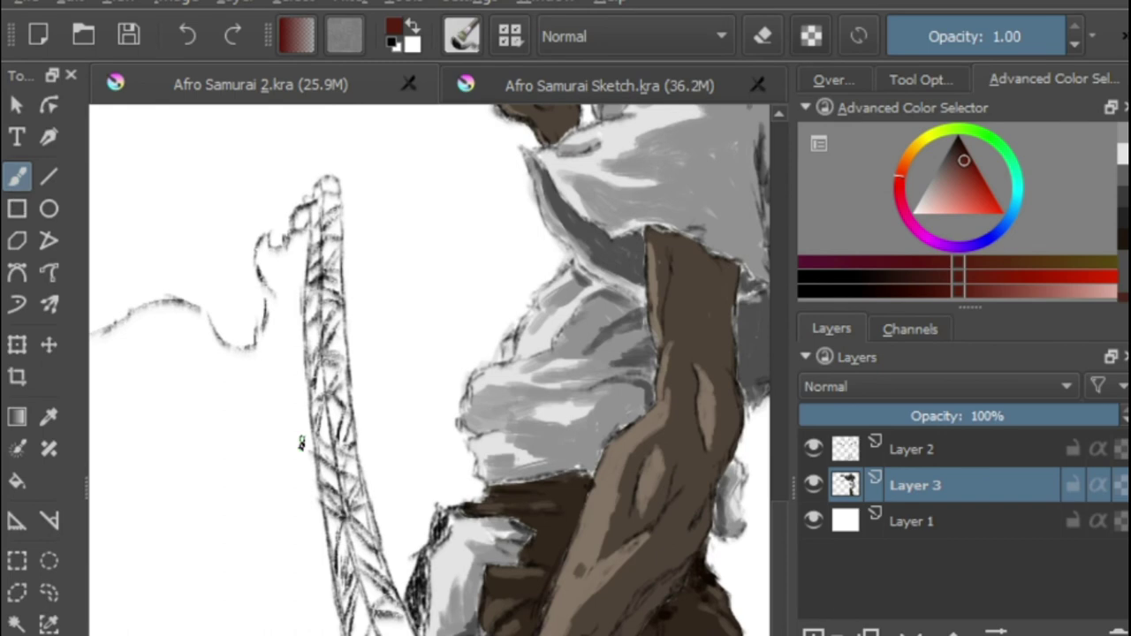
Paint the sword handle dark red and shade its wrap creases with a darker red, erasing stray paint along its edge.
mouse_move(311, 261)
left_mouse_down()
mouse_move(334, 521)
mouse_move(358, 632)
left_mouse_up()
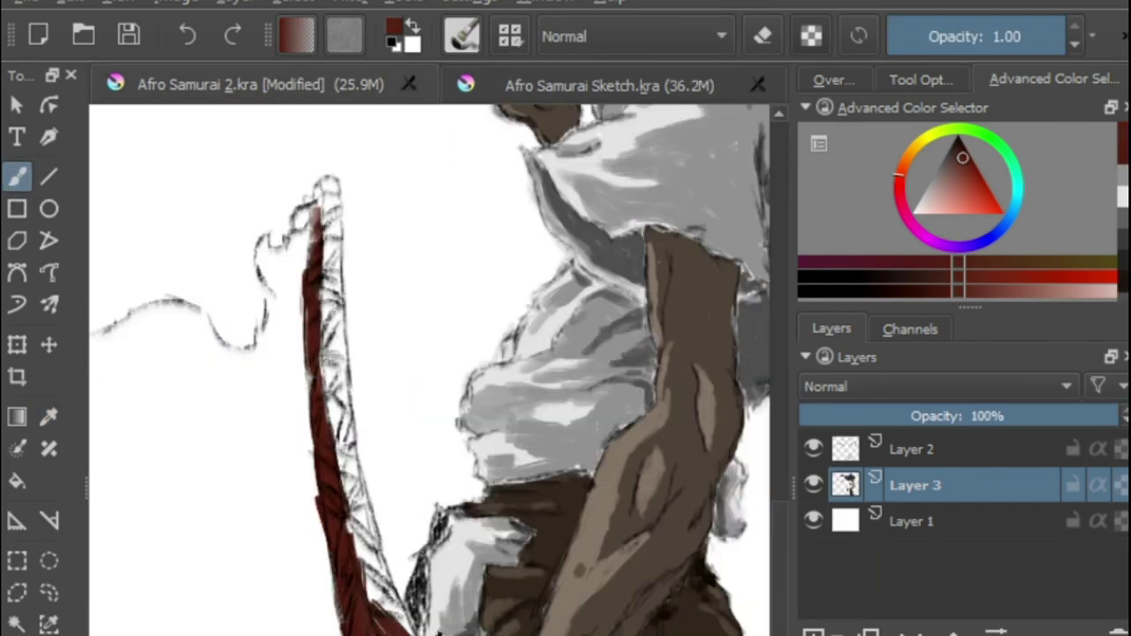
mouse_move(389, 618)
left_mouse_down()
mouse_move(335, 424)
mouse_move(327, 230)
mouse_move(321, 269)
left_mouse_up()
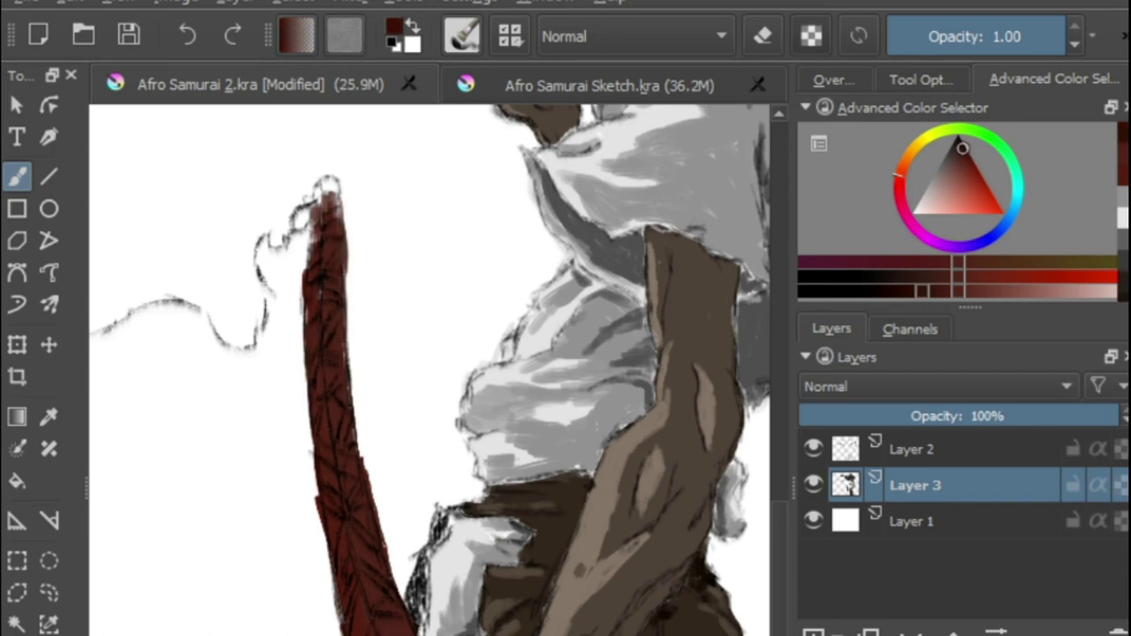
left_click_drag(362, 619, 318, 375)
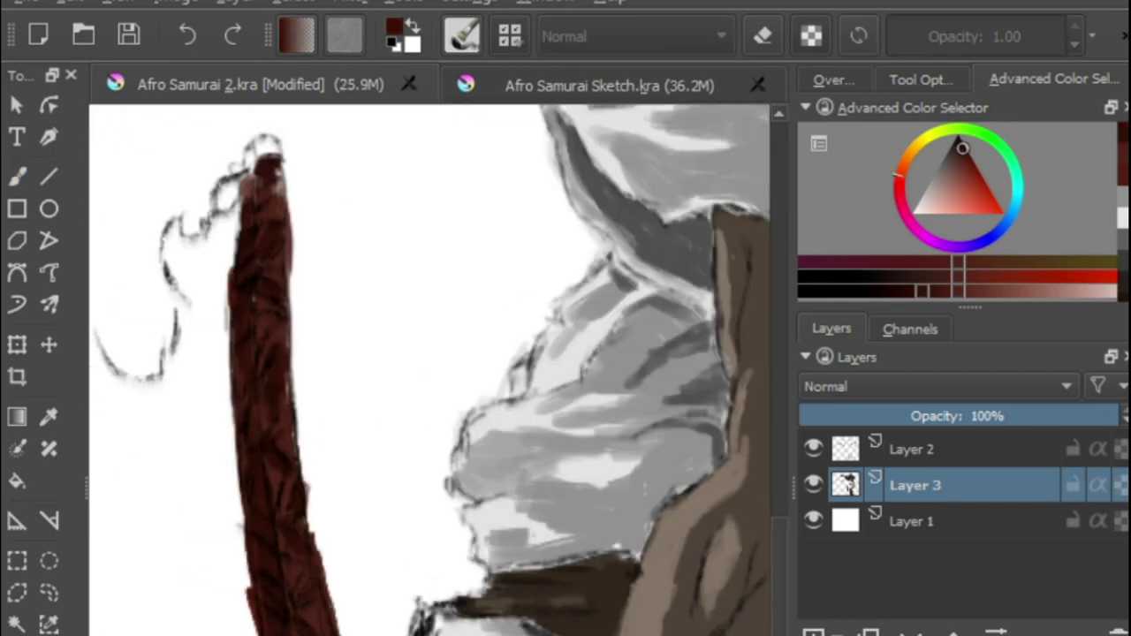
key("e")
left_click_drag(308, 486, 354, 608)
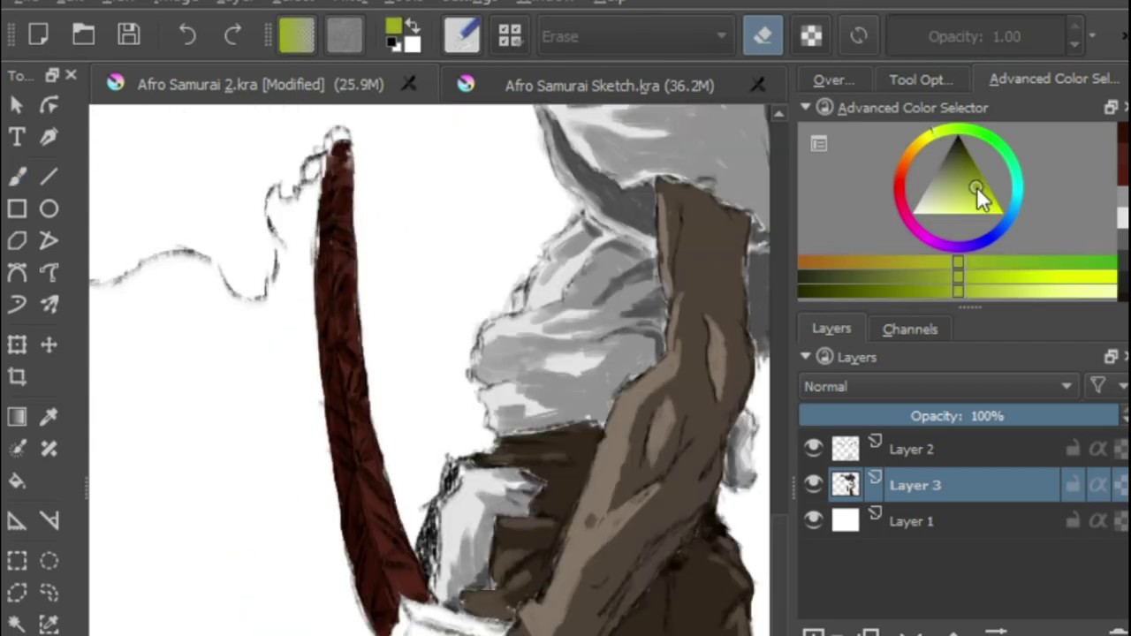
Paint small yellow-green accents between the wrappings along the sword handle.
key("e")
scroll(419, 586, "up", 2)
left_click_drag(378, 470, 350, 444)
left_click_drag(315, 311, 323, 301)
left_click_drag(305, 185, 358, 539)
left_click_drag(355, 548, 354, 525)
left_click_drag(333, 394, 338, 376)
left_click_drag(424, 557, 327, 216)
left_click_drag(320, 520, 299, 535)
Sample the handle's red, lighten it and paint highlights along the wrapped sword handle.
left_click(292, 426, "ctrl")
left_click(964, 171)
left_click_drag(276, 622, 295, 576)
left_click_drag(249, 583, 266, 518)
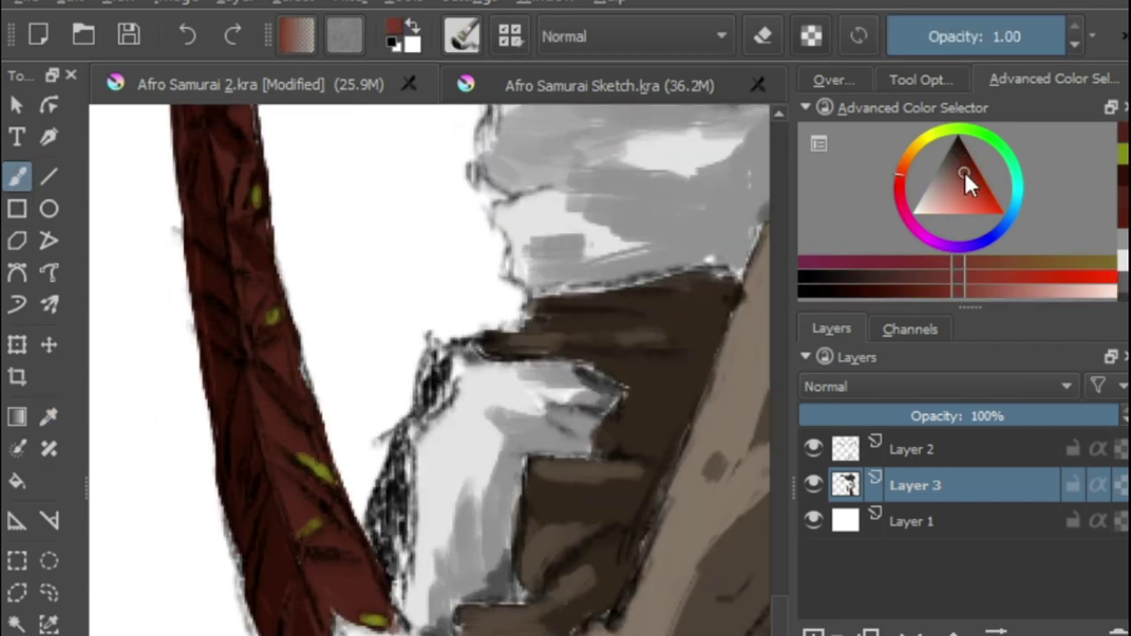
left_click_drag(196, 159, 281, 567)
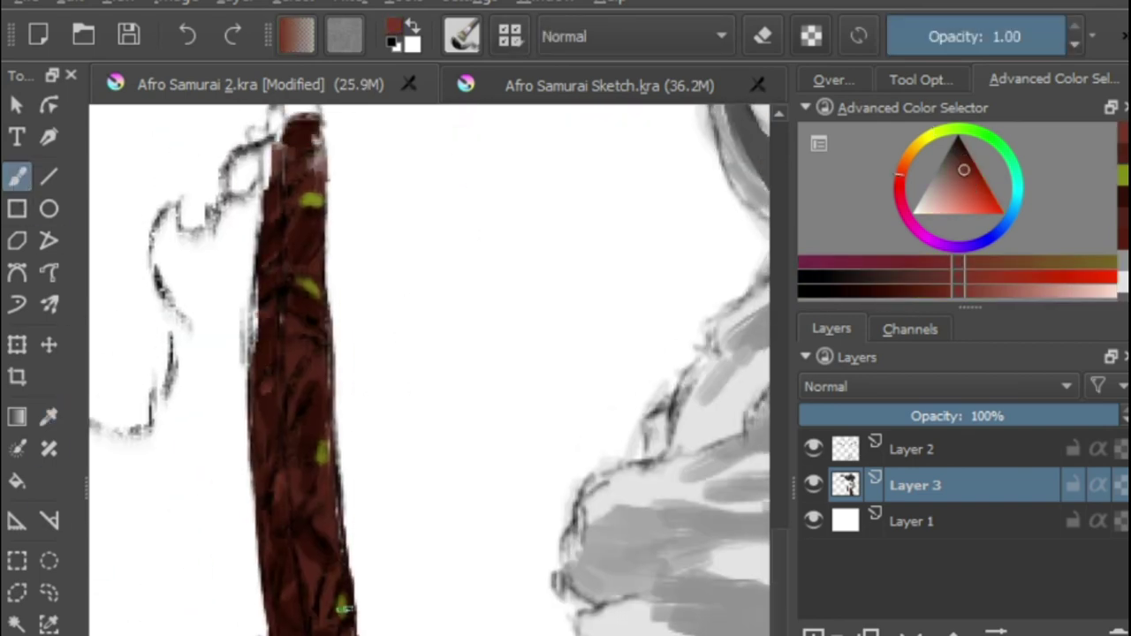
Choose an olive colour and fill the sword guard below the handle, leaving the curved band around the arm unpainted.
scroll(276, 579, "down", 3)
left_click_drag(523, 632, 518, 447)
scroll(435, 618, "up", 2)
left_click(177, 247, "ctrl")
left_click(963, 170)
left_click_drag(203, 353, 305, 388)
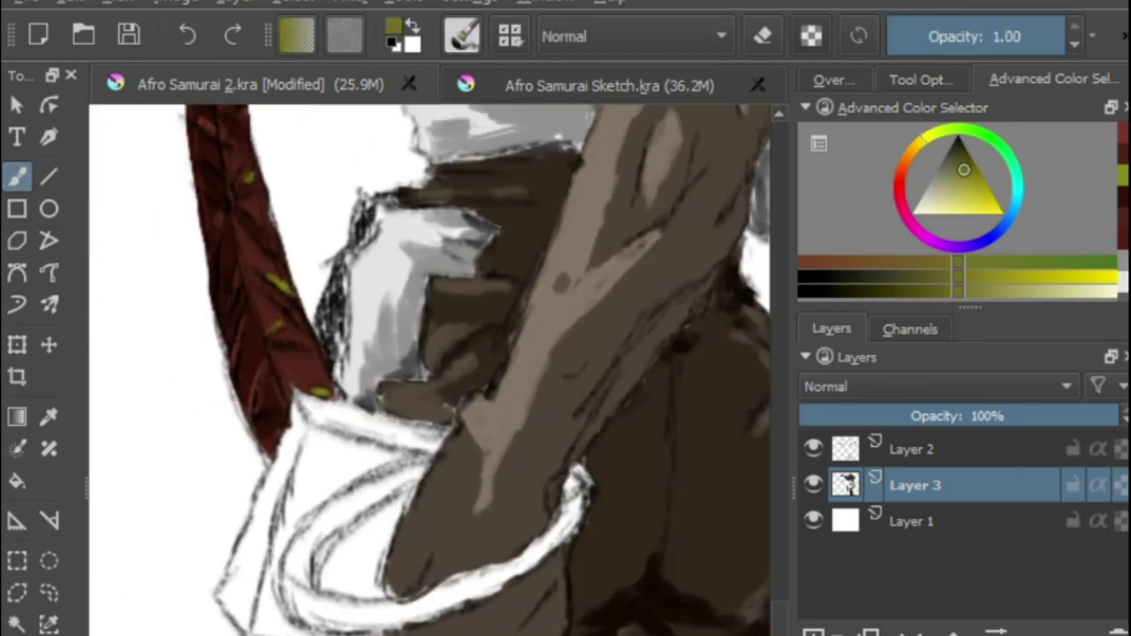
mouse_move(256, 609)
left_mouse_down()
mouse_move(291, 468)
mouse_move(371, 464)
left_mouse_up()
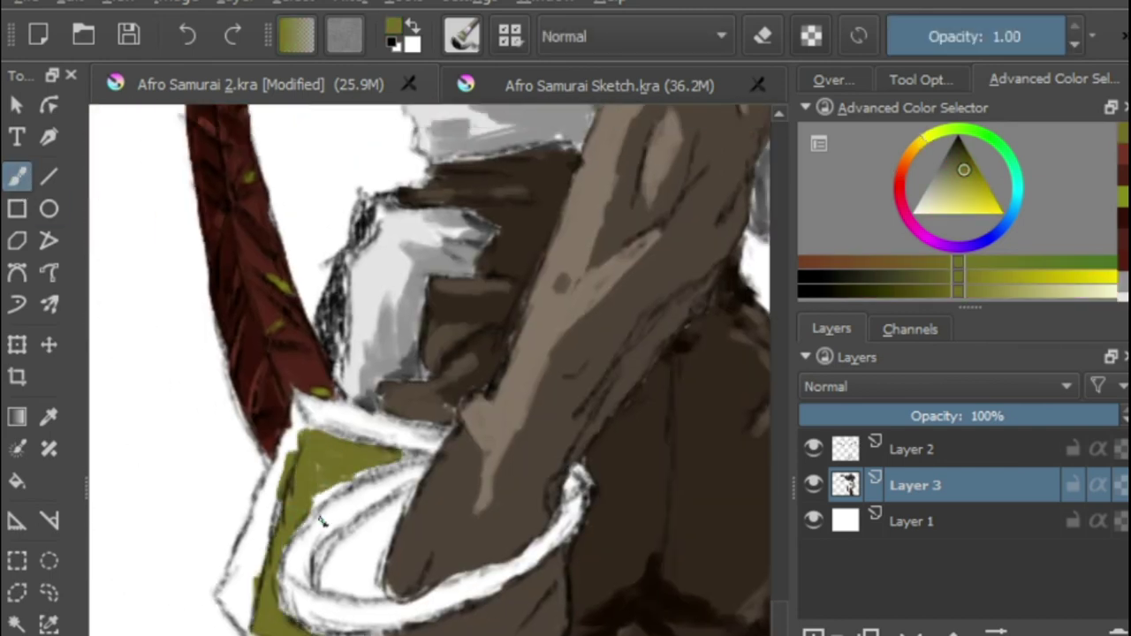
left_click_drag(585, 479, 576, 469)
mouse_move(318, 422)
left_mouse_down()
mouse_move(407, 441)
mouse_move(302, 403)
left_mouse_up()
left_click_drag(240, 601, 287, 437)
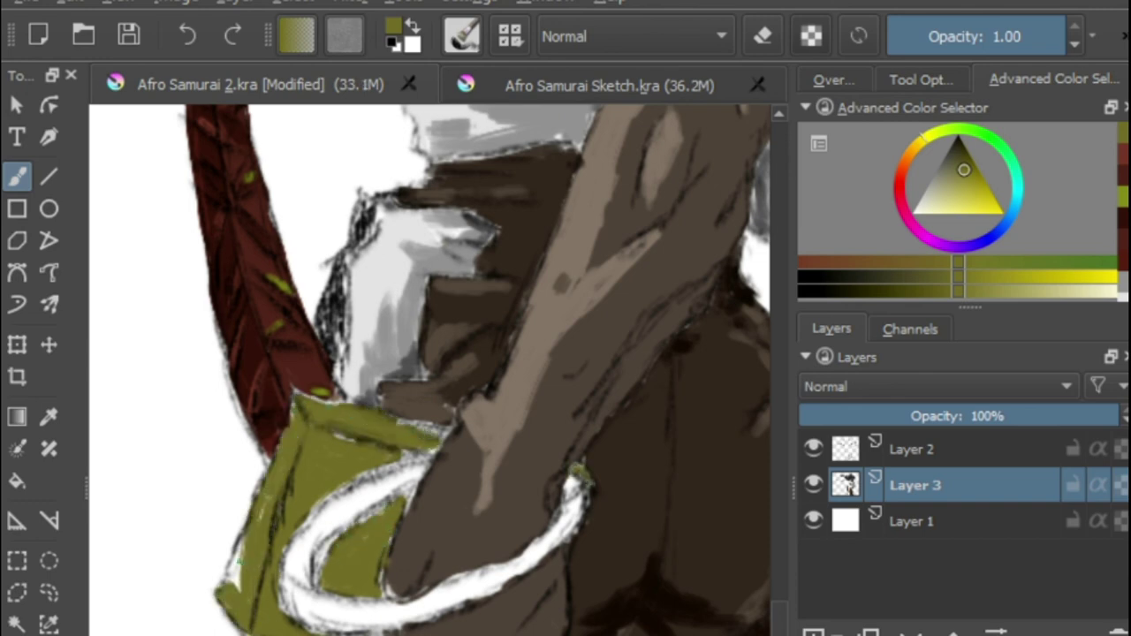
Darken the olive and shade the inner face of the sword guard.
left_click(948, 288)
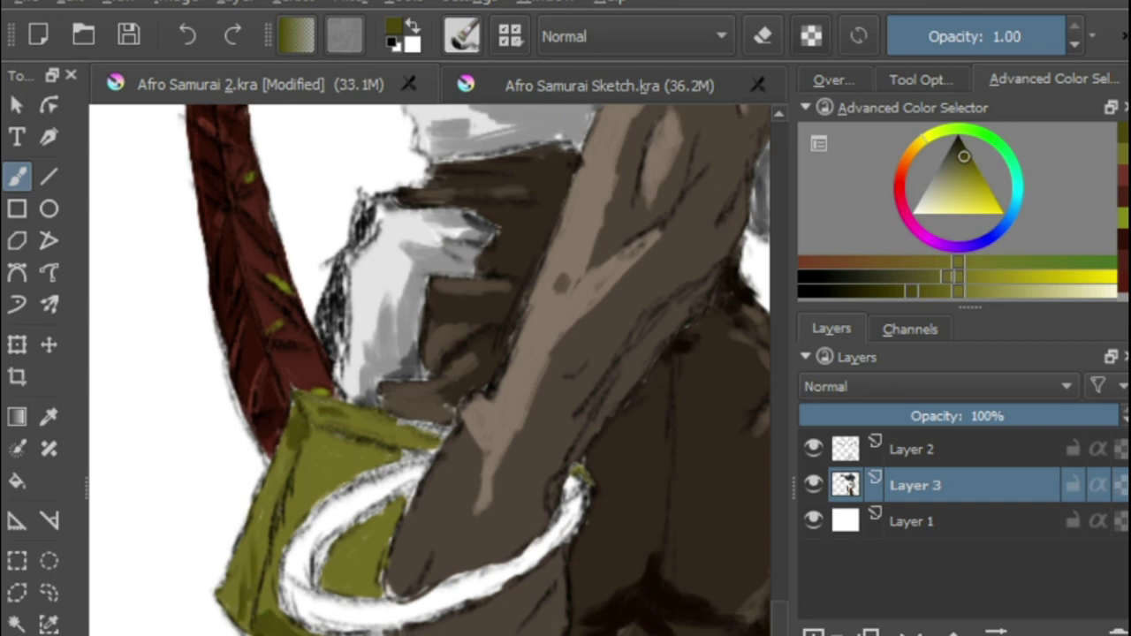
left_click_drag(293, 514, 301, 470)
left_click_drag(315, 455, 318, 504)
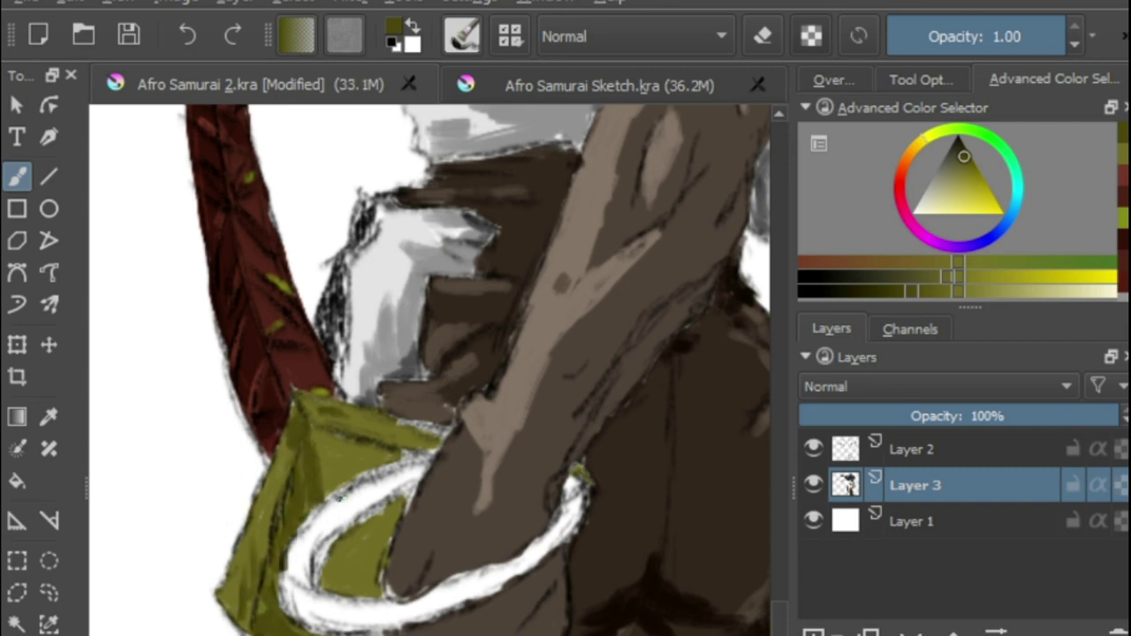
left_click_drag(390, 500, 326, 446)
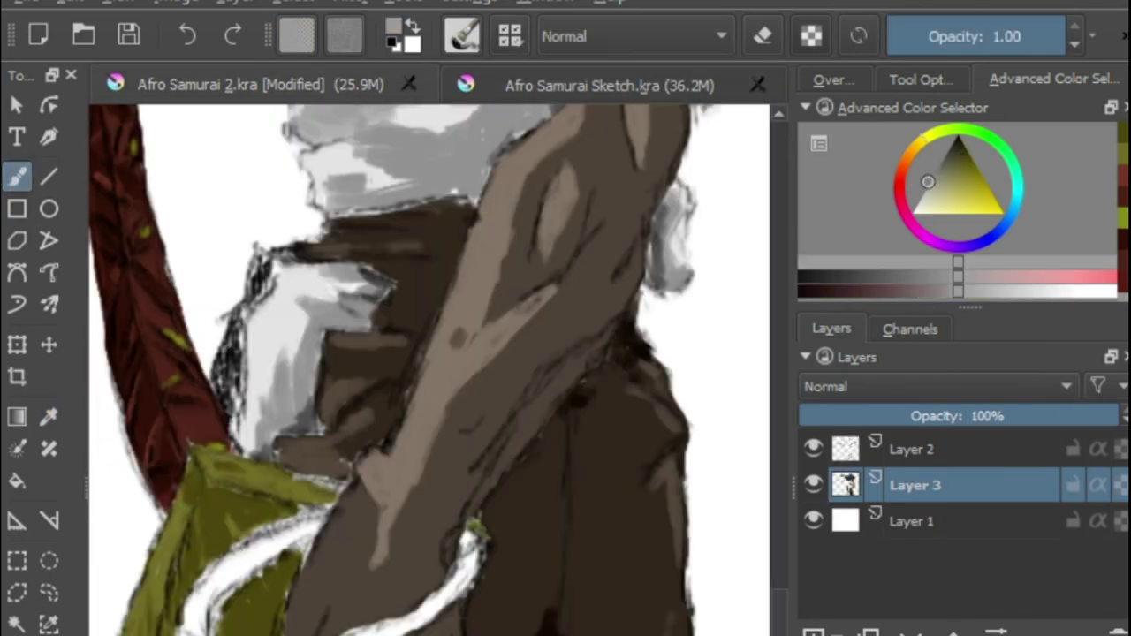
Paint the curved band crossing the sword guard medium grey, undoing the last unwanted stroke.
mouse_move(208, 622)
left_mouse_down()
mouse_move(281, 541)
mouse_move(318, 524)
left_mouse_up()
key("ctrl+z")
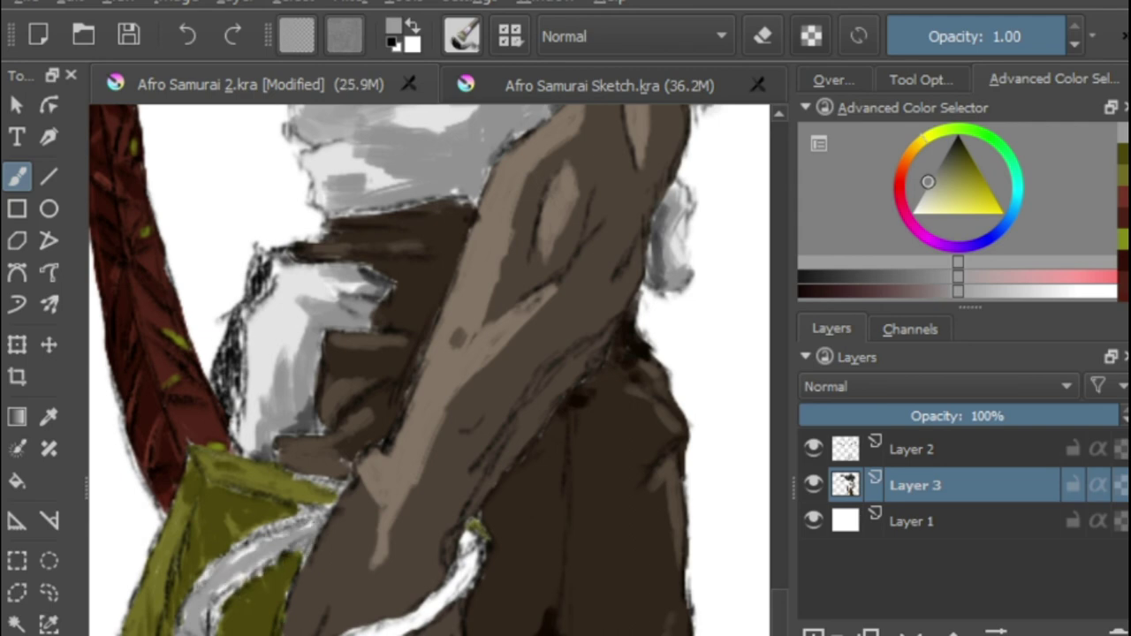